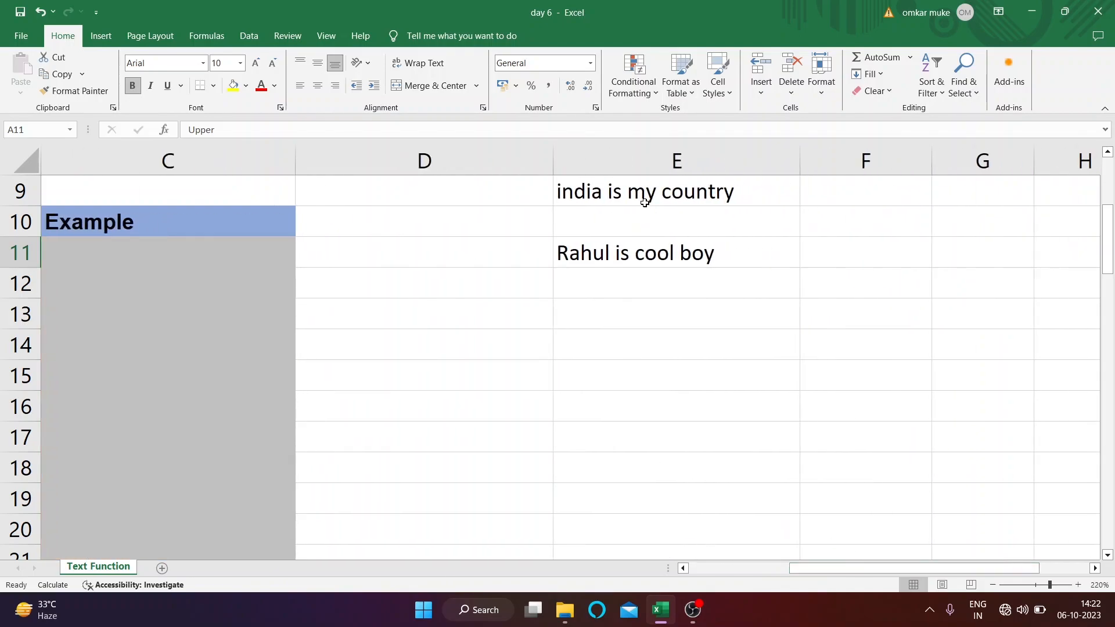
Enter a first name in lowercase as sample text in cell D13, beside the Example column.
{"action": "left_click", "coordinate": [645, 204]}
{"action": "left_click", "coordinate": [641, 254]}
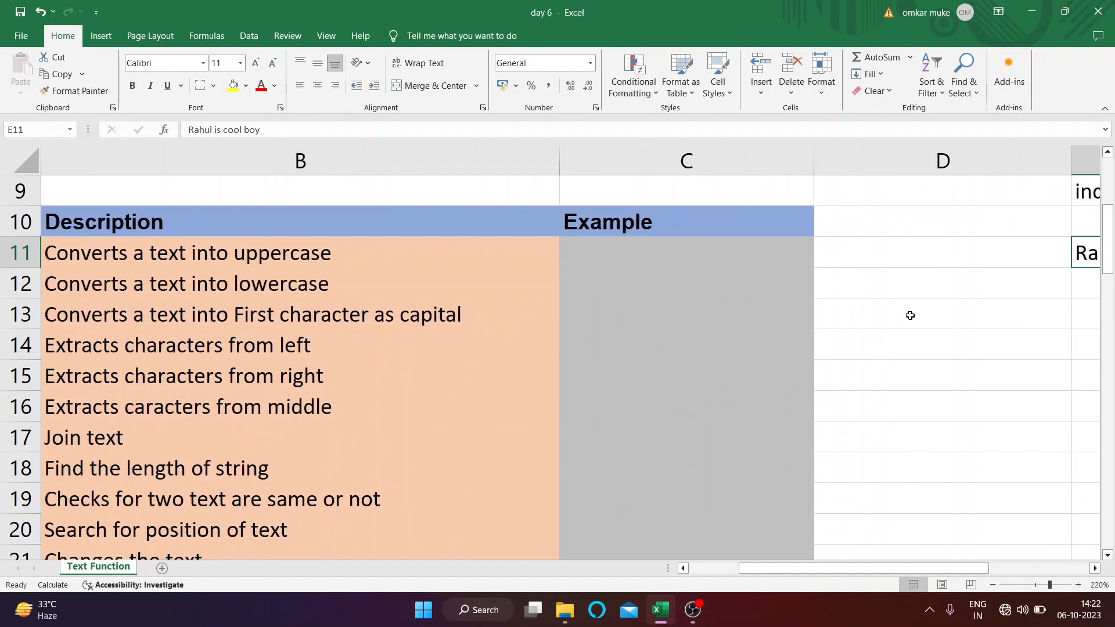
{"action": "left_click", "coordinate": [916, 259]}
{"action": "left_click", "coordinate": [883, 291]}
{"action": "left_click", "coordinate": [866, 308]}
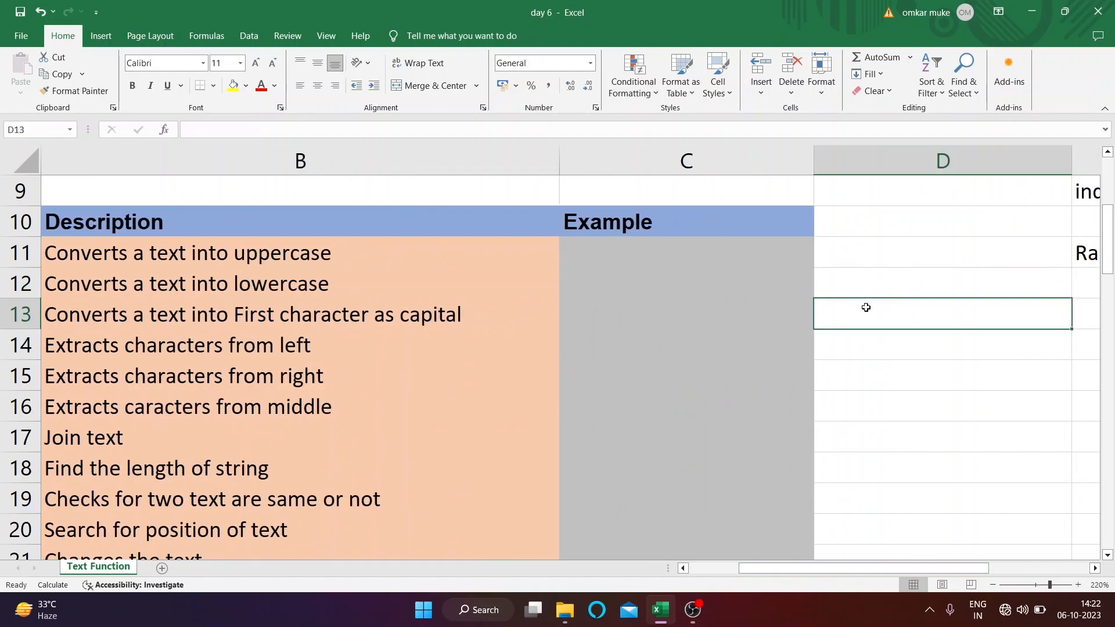
{"action": "type", "text": "manish"}
{"action": "key", "text": "Return"}
{"action": "left_click", "coordinate": [868, 308]}
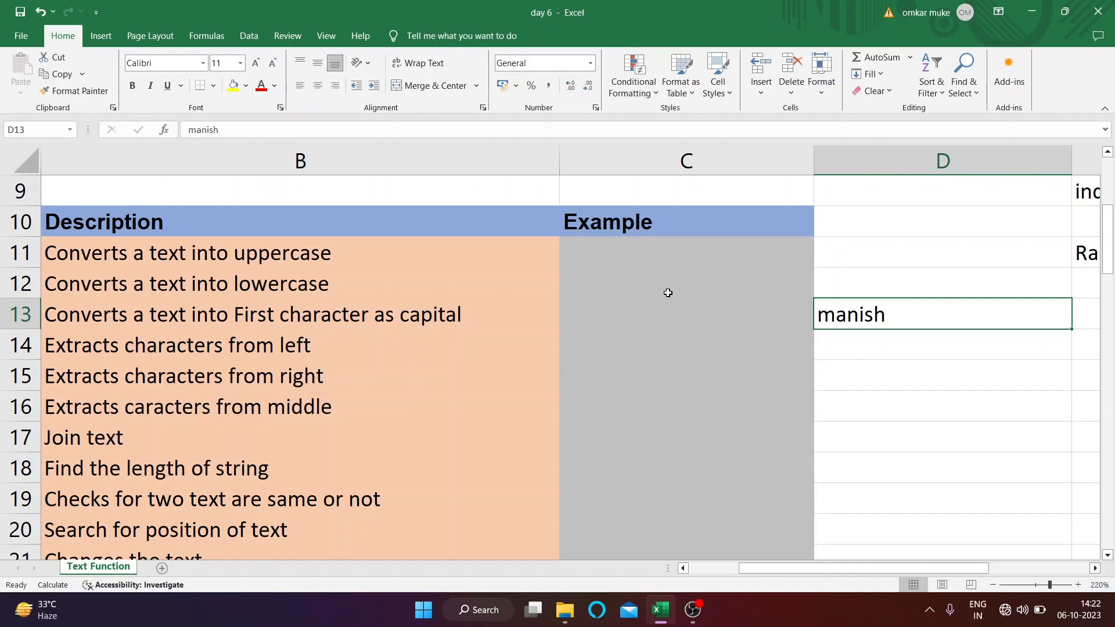
Enter the formula =UPPER(D13) in cell C11 as the example for the Upper function.
{"action": "left_click", "coordinate": [640, 251]}
{"action": "type", "text": "=upp"}
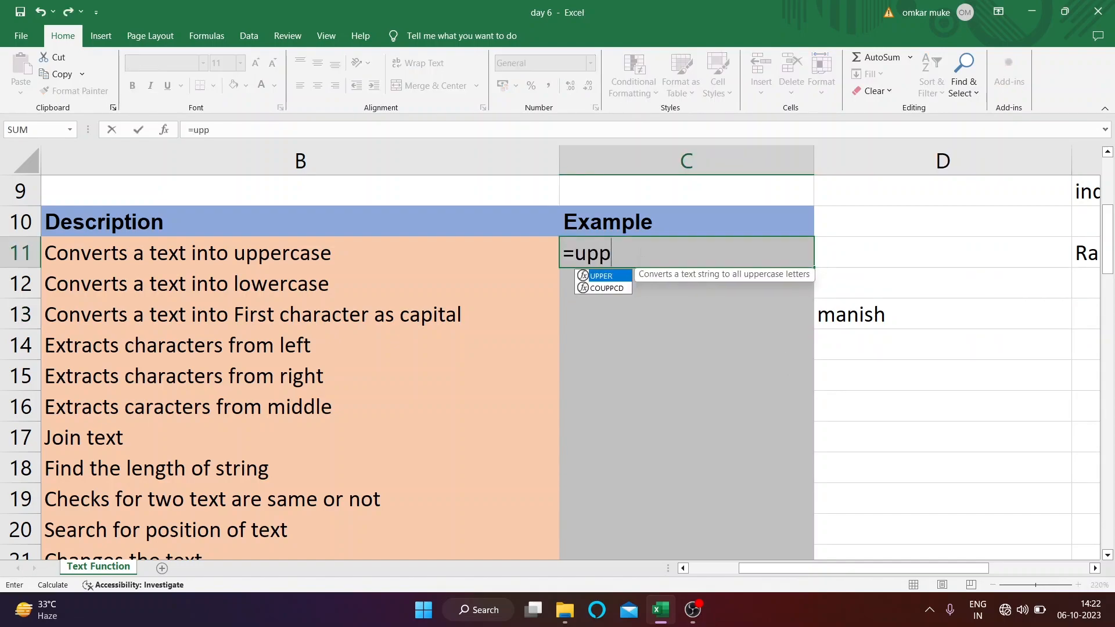
{"action": "key", "text": "Tab"}
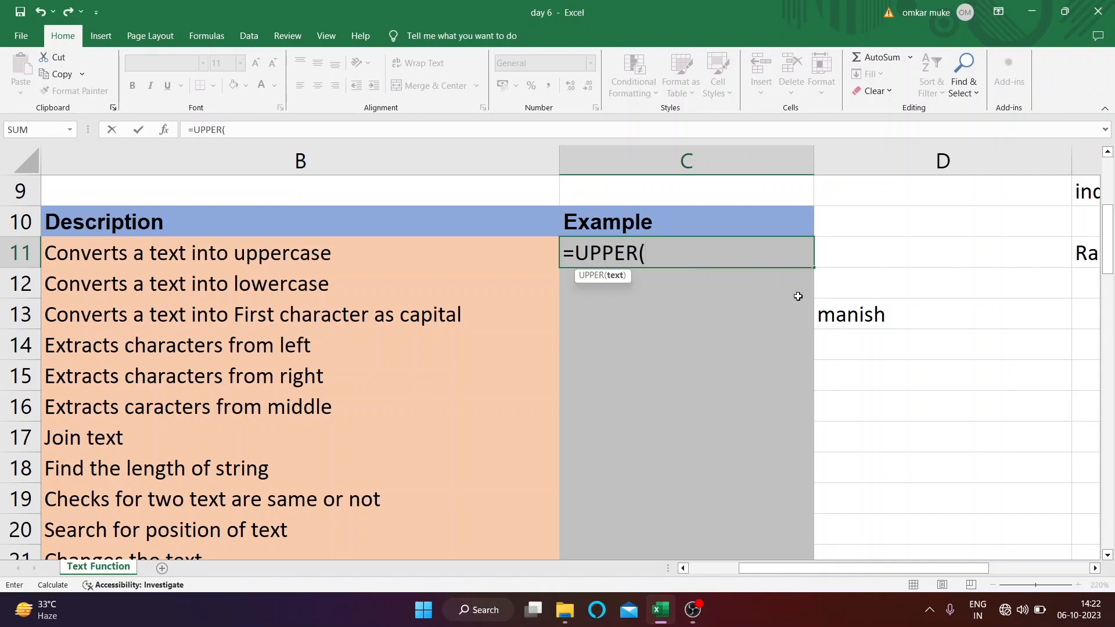
{"action": "left_click", "coordinate": [865, 313]}
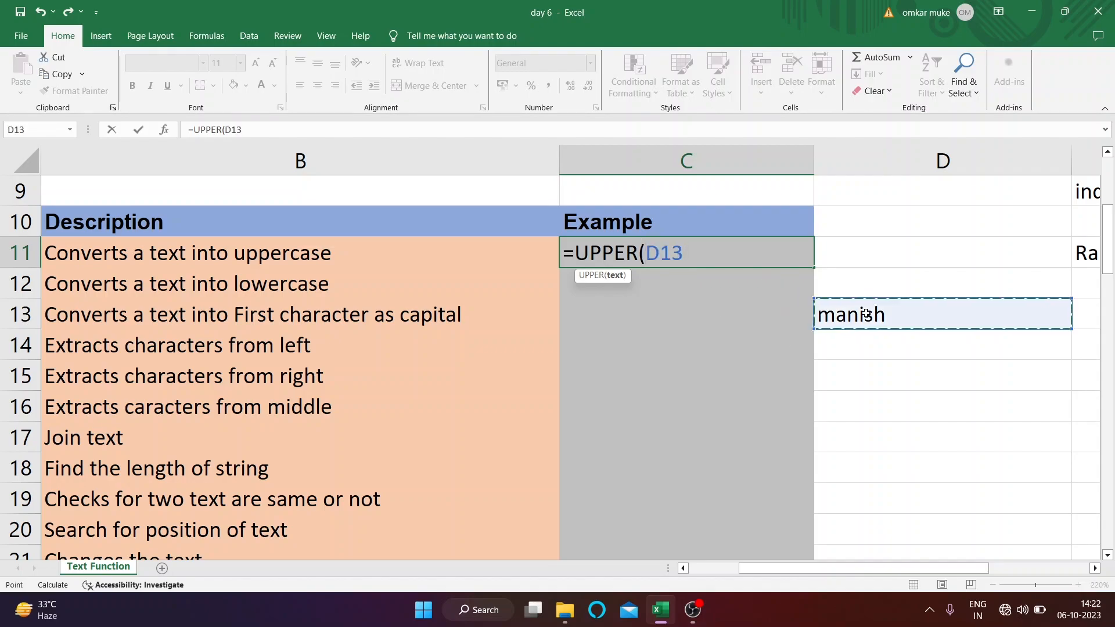
{"action": "type", "text": ")"}
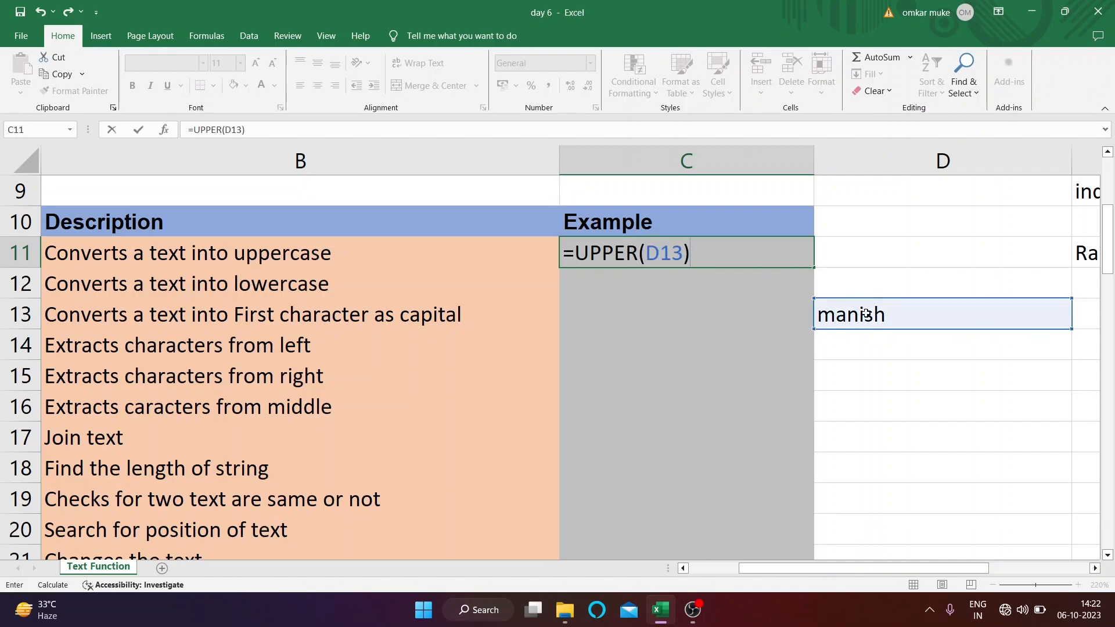
{"action": "key", "text": "Return"}
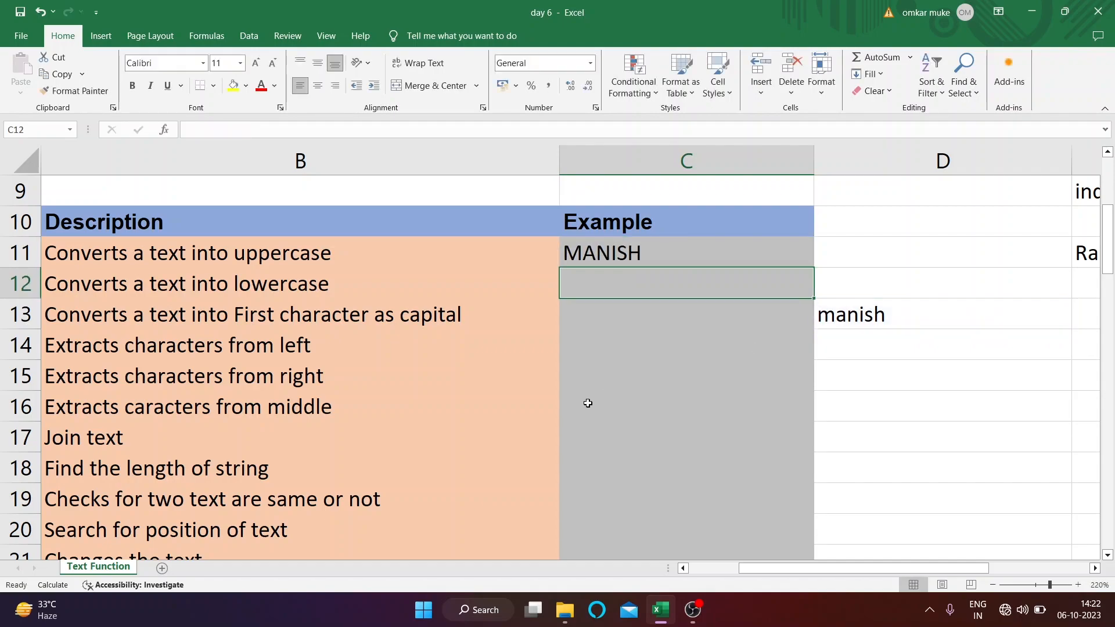
{"action": "left_click", "coordinate": [688, 258]}
Enter the formula =LOWER(C11) in cell C12 as the example for the Lower function.
{"action": "left_click_drag", "start_coordinate": [773, 570], "coordinate": [728, 572]}
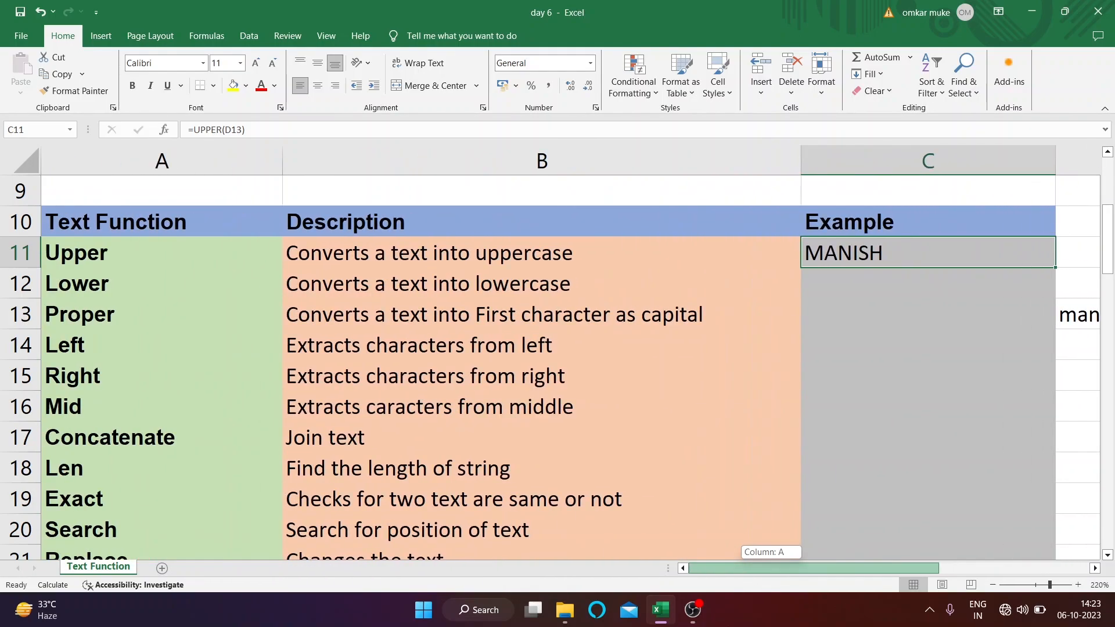
{"action": "left_click", "coordinate": [107, 282]}
{"action": "left_click", "coordinate": [385, 304]}
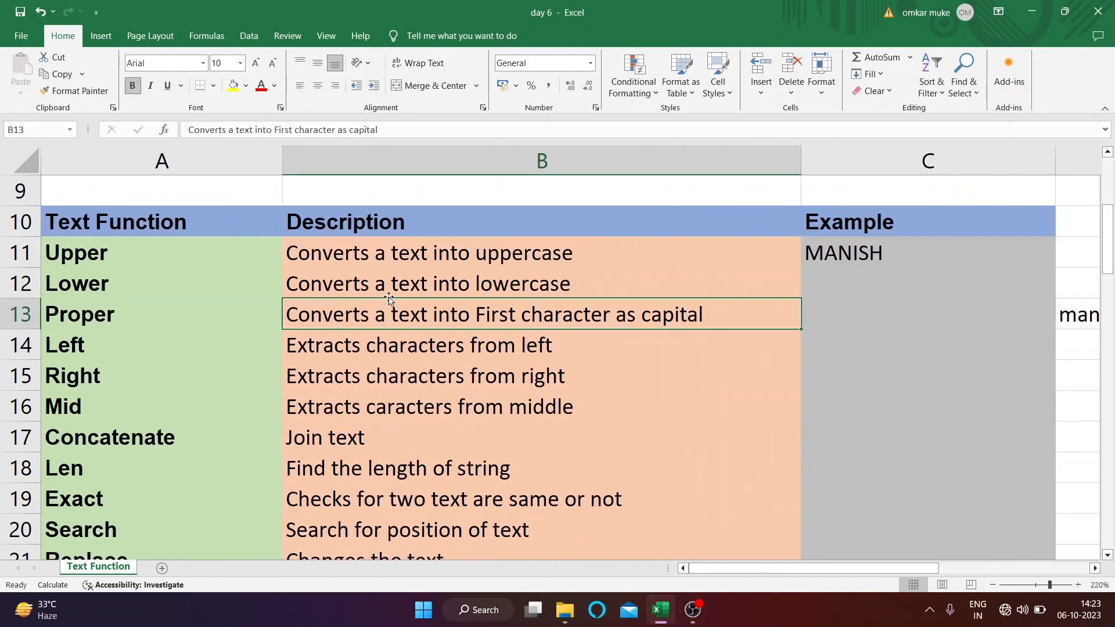
{"action": "left_click", "coordinate": [590, 295]}
{"action": "left_click_drag", "start_coordinate": [846, 572], "coordinate": [896, 572]}
{"action": "left_click", "coordinate": [639, 284]}
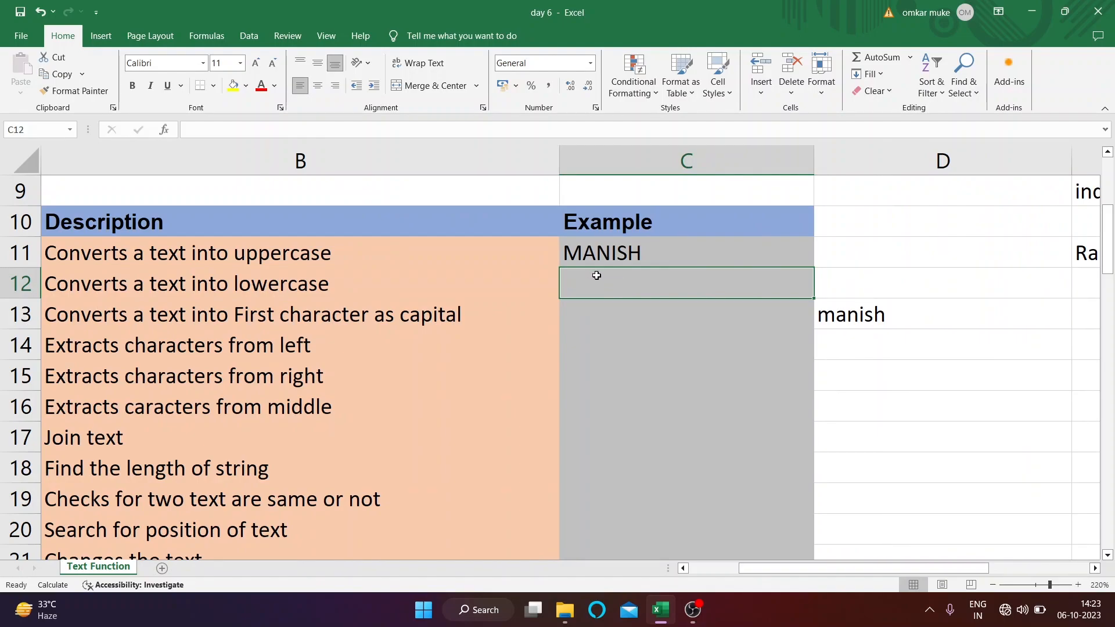
{"action": "left_click", "coordinate": [656, 248]}
{"action": "left_click", "coordinate": [649, 287]}
{"action": "type", "text": "="}
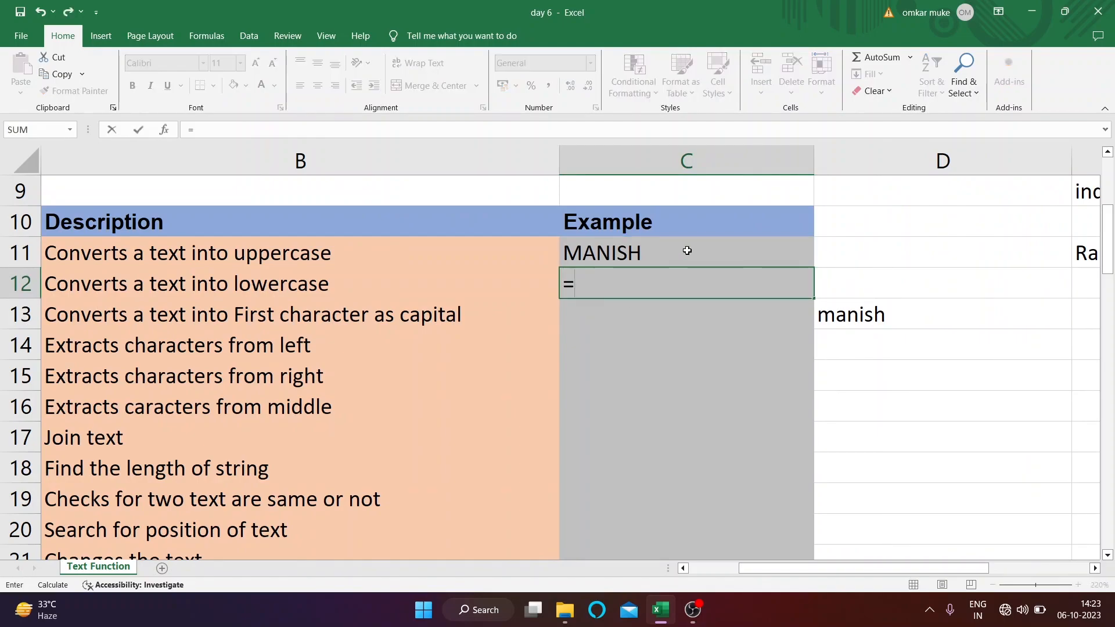
{"action": "type", "text": "lower"}
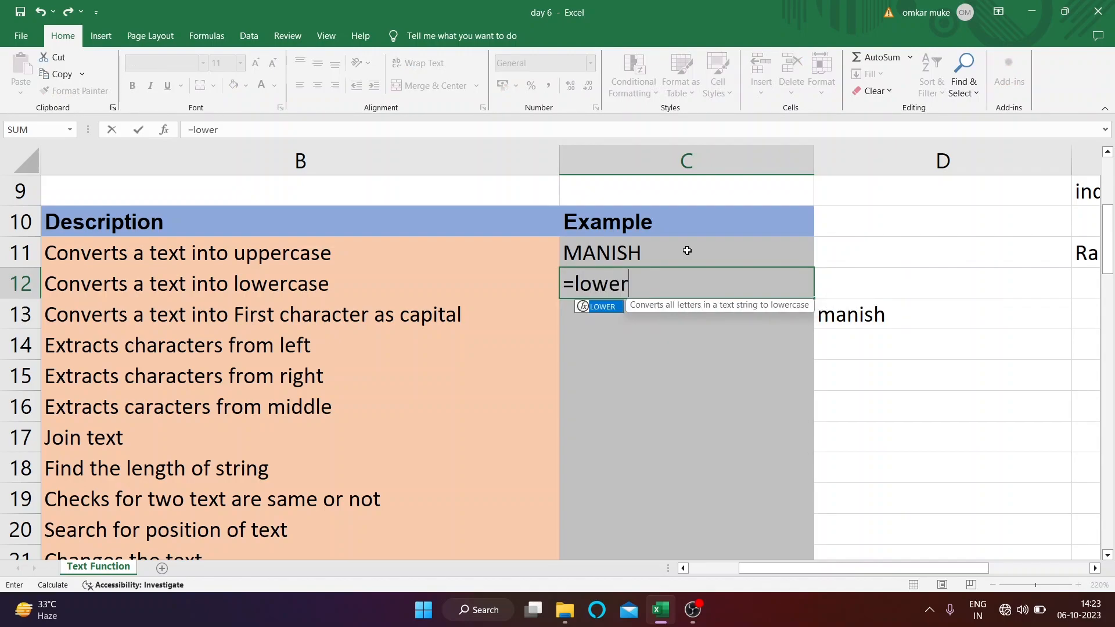
{"action": "type", "text": "("}
{"action": "left_click", "coordinate": [597, 250]}
{"action": "type", "text": ")"}
{"action": "key", "text": "Return"}
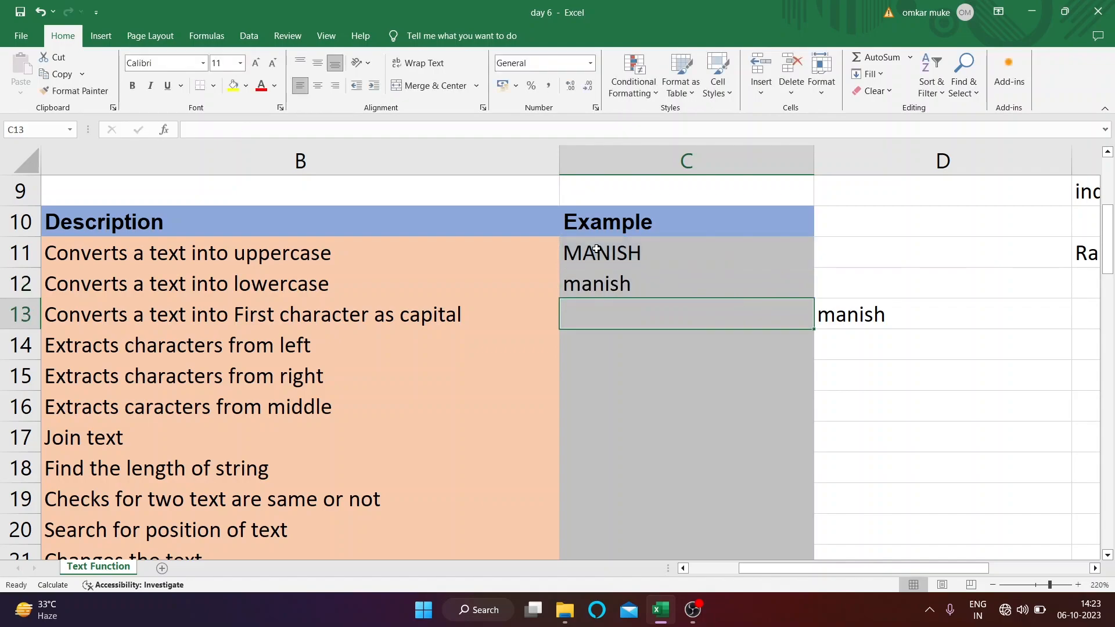
Compare the results in C11 and C12, and examine the UPPER formula behind C11.
{"action": "left_click", "coordinate": [615, 287]}
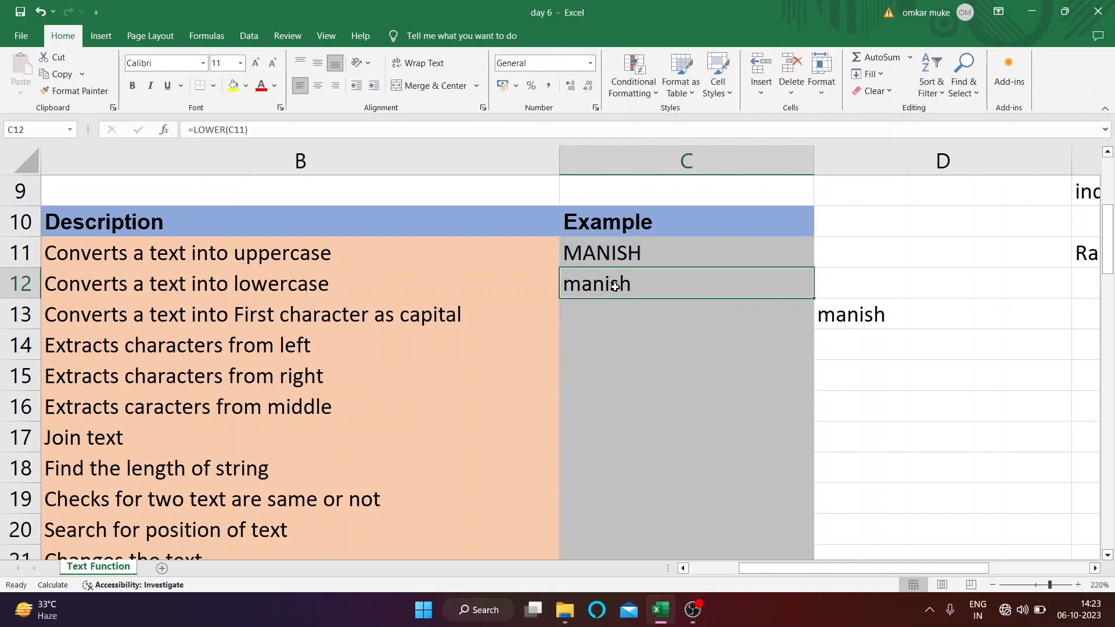
{"action": "left_click", "coordinate": [642, 302]}
{"action": "left_click", "coordinate": [634, 287]}
{"action": "left_click", "coordinate": [646, 253]}
{"action": "left_click", "coordinate": [643, 283]}
{"action": "left_click", "coordinate": [630, 258]}
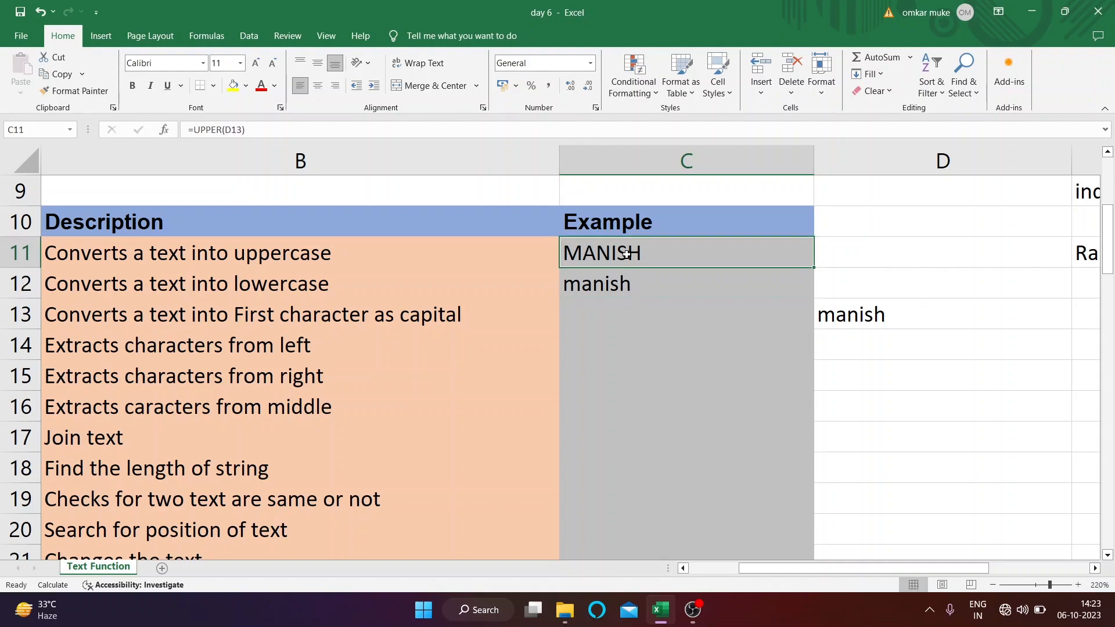
{"action": "left_click", "coordinate": [626, 288]}
{"action": "left_click", "coordinate": [643, 253]}
{"action": "left_click", "coordinate": [654, 287]}
{"action": "left_click", "coordinate": [641, 259]}
{"action": "double_click", "coordinate": [641, 259]}
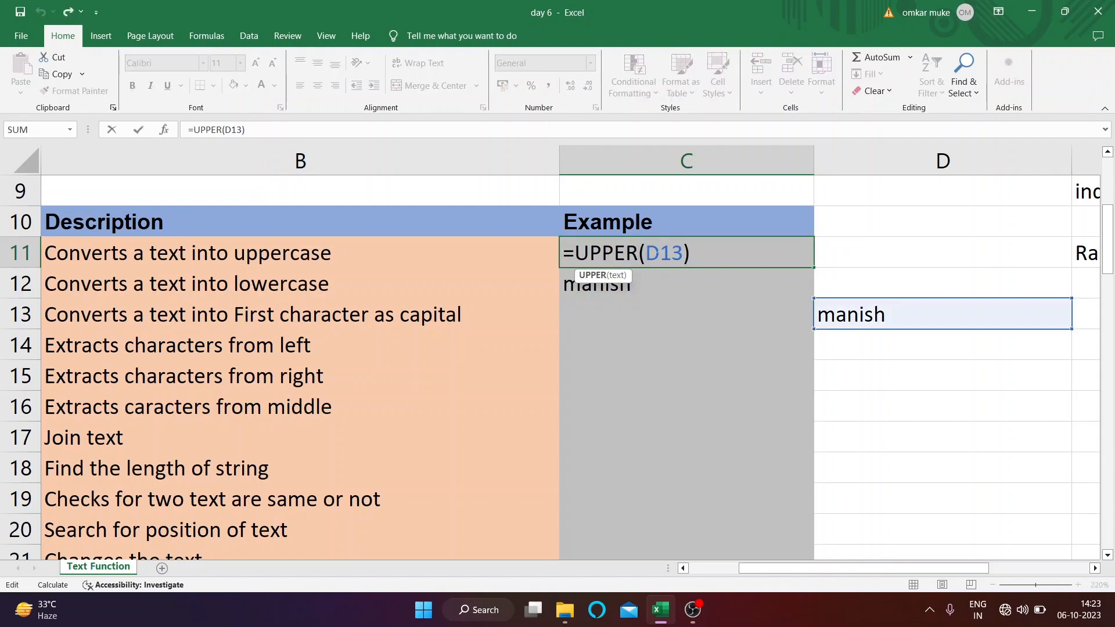
{"action": "key", "text": "Return"}
{"action": "left_click", "coordinate": [686, 251]}
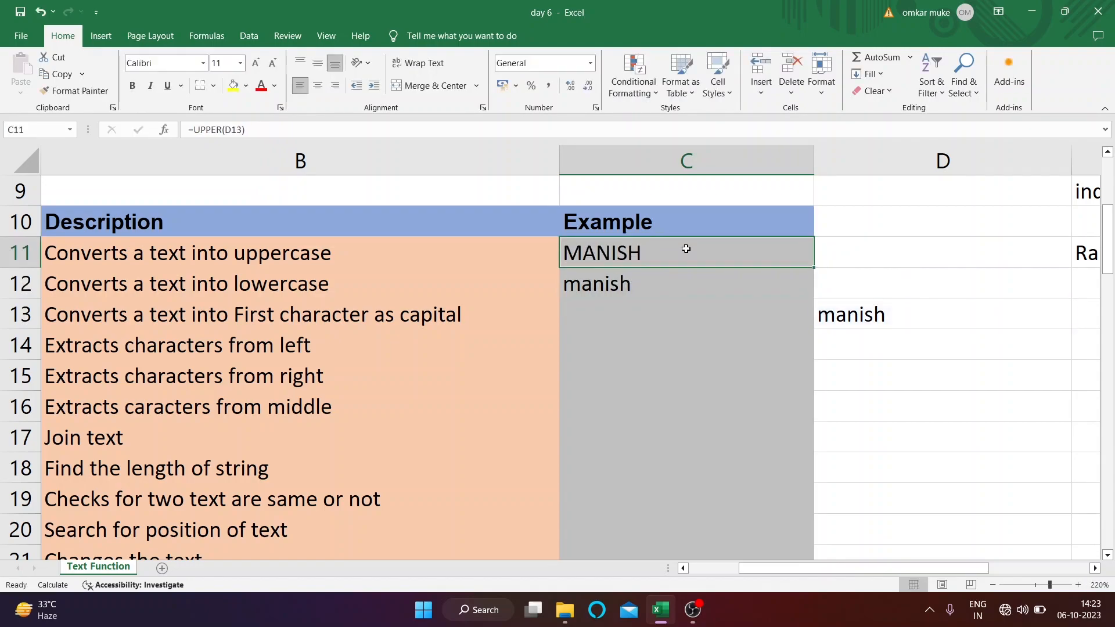
{"action": "double_click", "coordinate": [624, 261]}
{"action": "key", "text": "Return"}
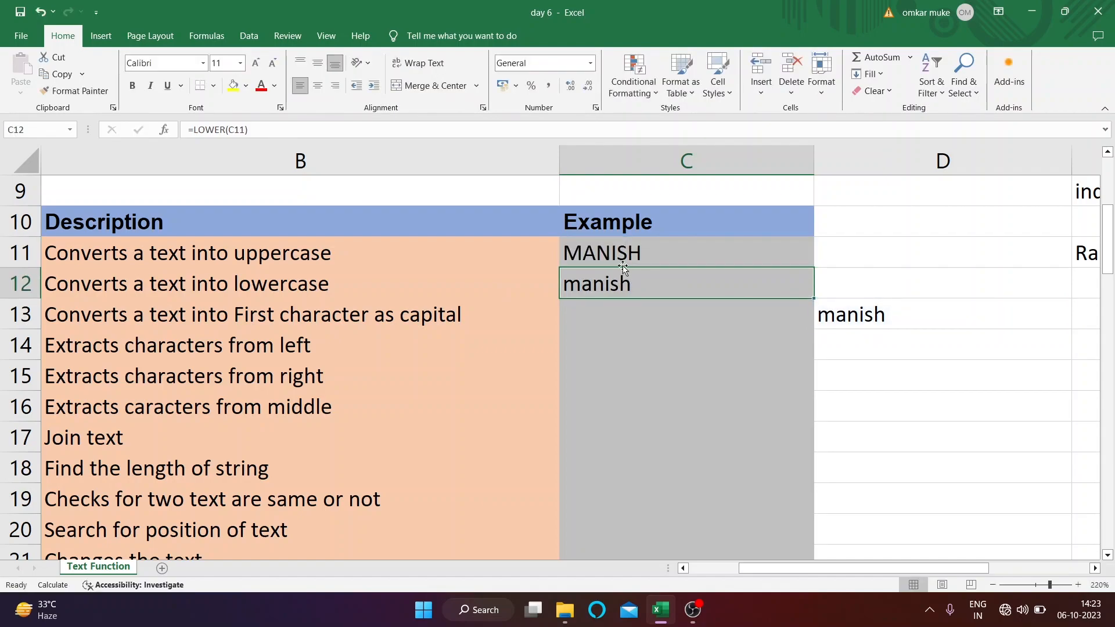
Copy the uppercase result from C11 and paste it into D14 with Paste Special as Values only.
{"action": "left_click", "coordinate": [631, 254]}
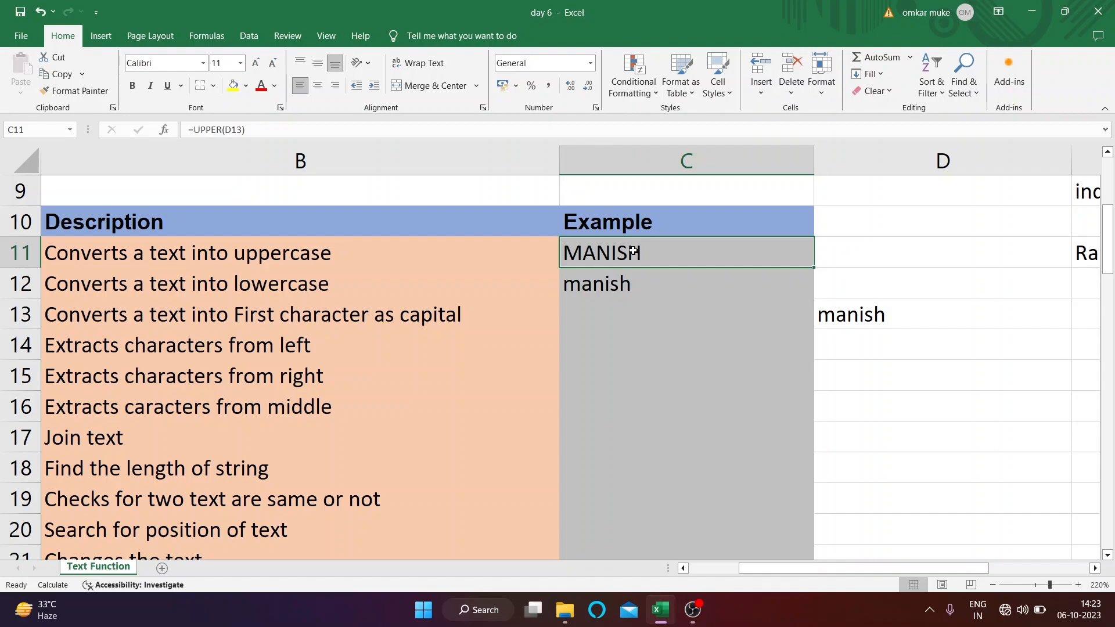
{"action": "key", "text": "ctrl+c"}
{"action": "left_click", "coordinate": [870, 352]}
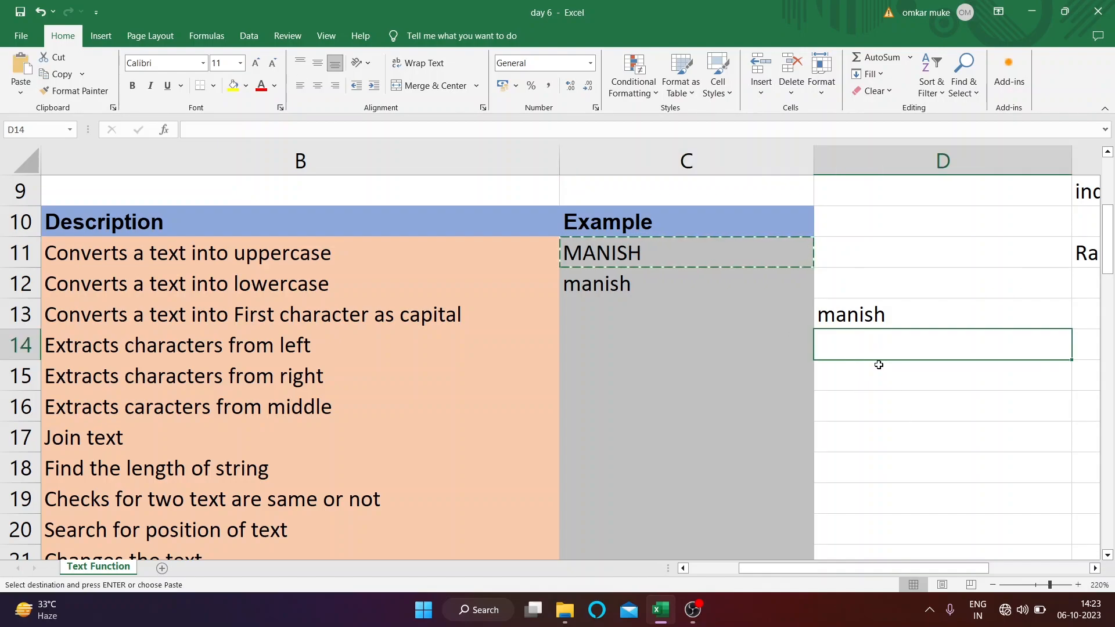
{"action": "key", "text": "ctrl+alt+v"}
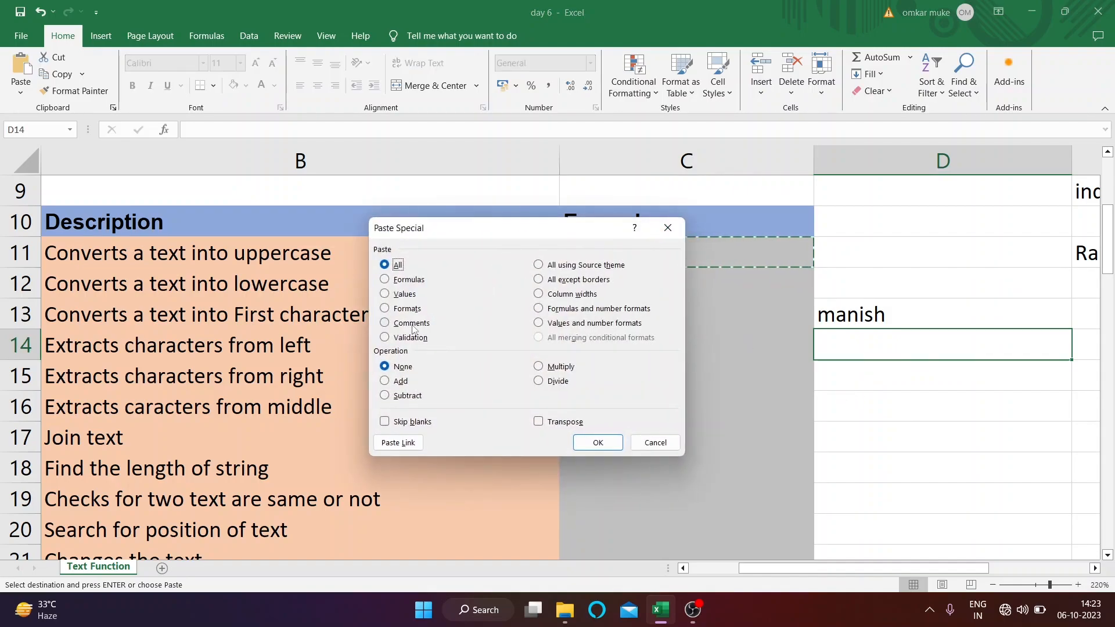
{"action": "left_click", "coordinate": [390, 294]}
{"action": "left_click", "coordinate": [598, 443]}
{"action": "key", "text": "Down"}
{"action": "double_click", "coordinate": [895, 339]}
{"action": "left_click", "coordinate": [874, 376]}
{"action": "left_click", "coordinate": [838, 347]}
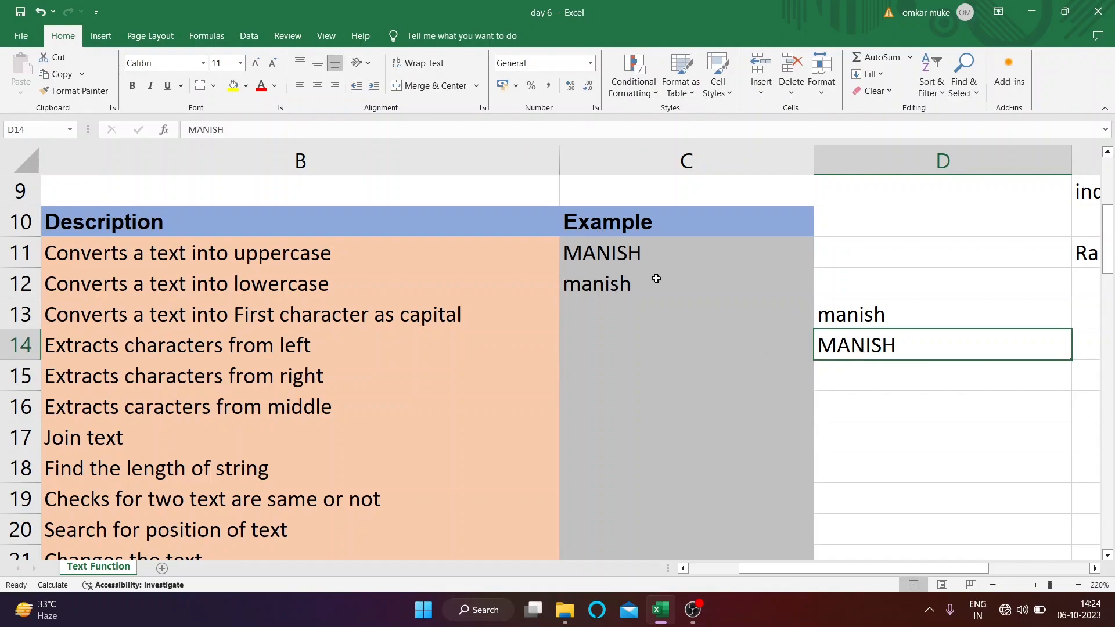
{"action": "key", "text": "ctrl+alt+v"}
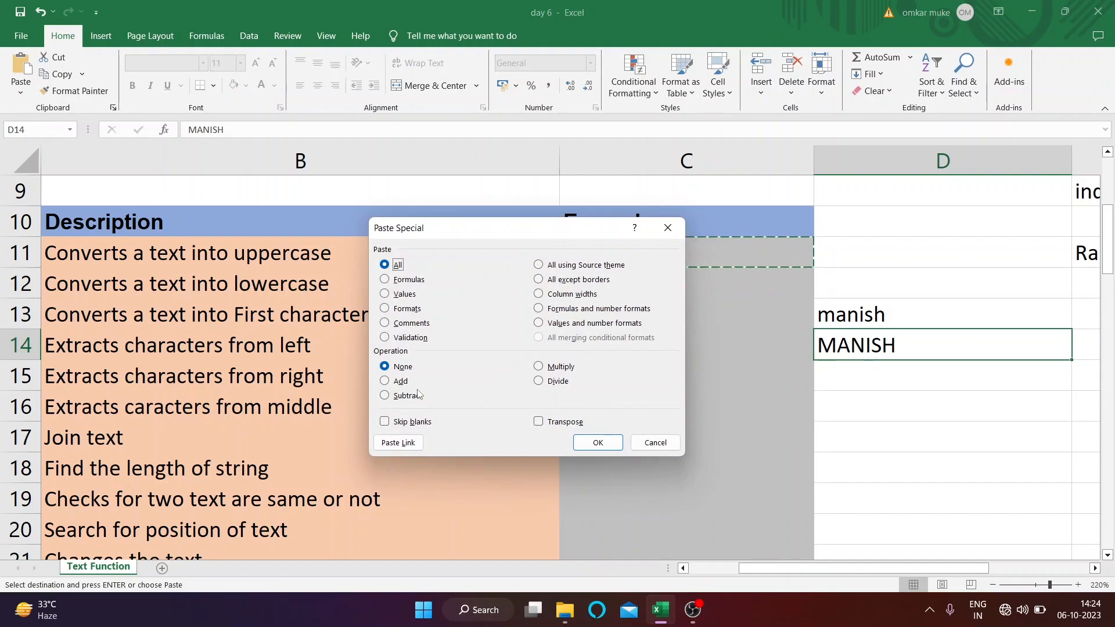
{"action": "left_click", "coordinate": [393, 294]}
{"action": "left_click", "coordinate": [668, 448]}
{"action": "double_click", "coordinate": [906, 384]}
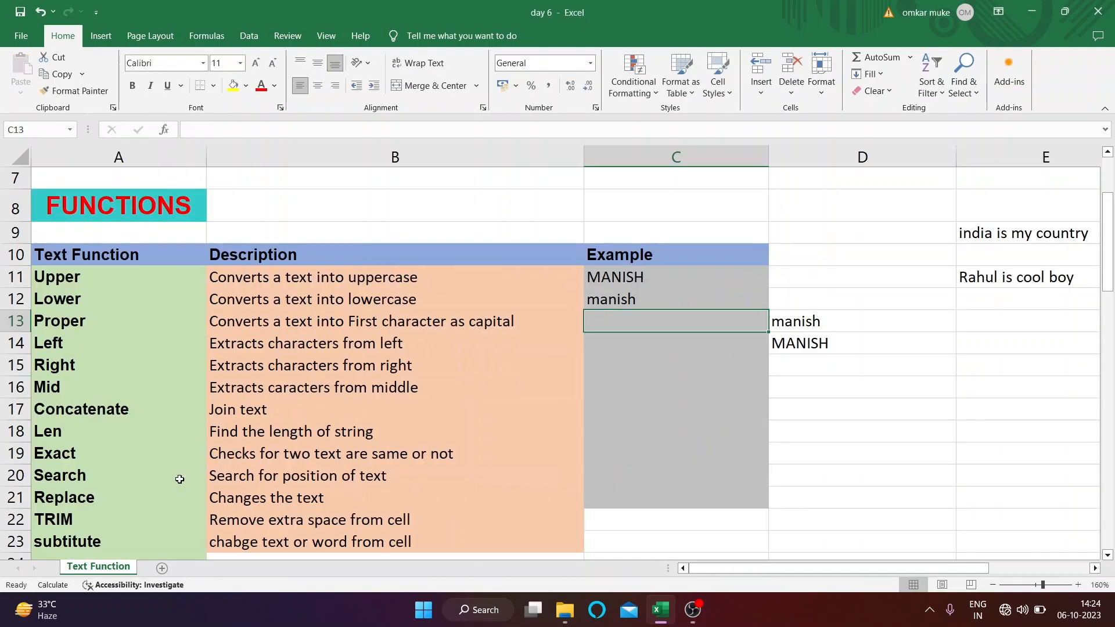
Enter the formula =PROPER(E11) in cell C13 as the example for the Proper function.
{"action": "left_click", "coordinate": [71, 325]}
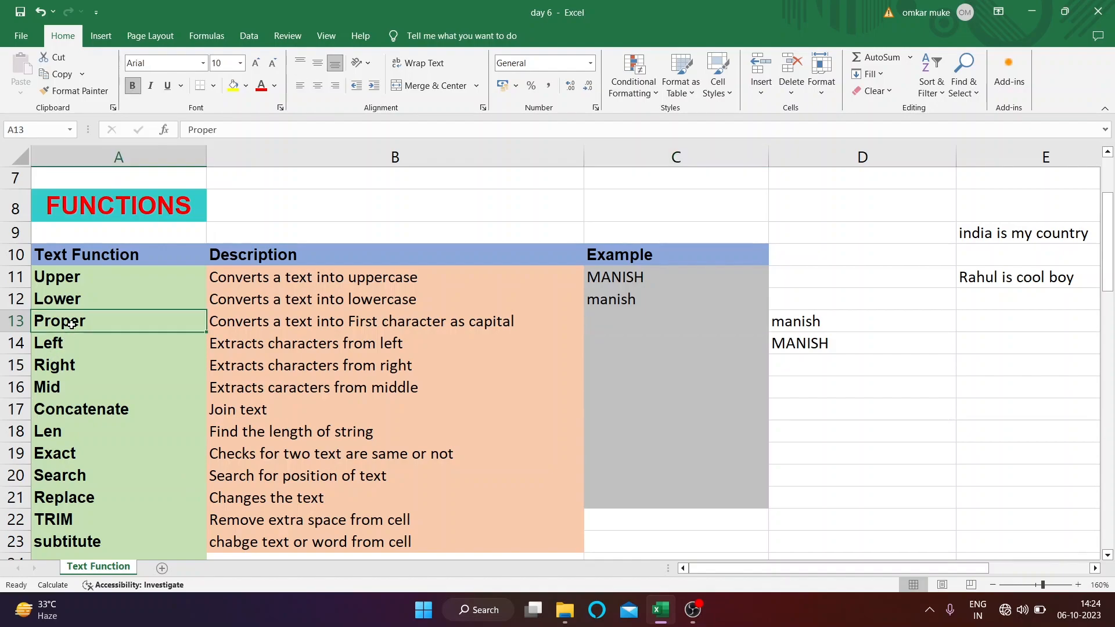
{"action": "left_click", "coordinate": [340, 324]}
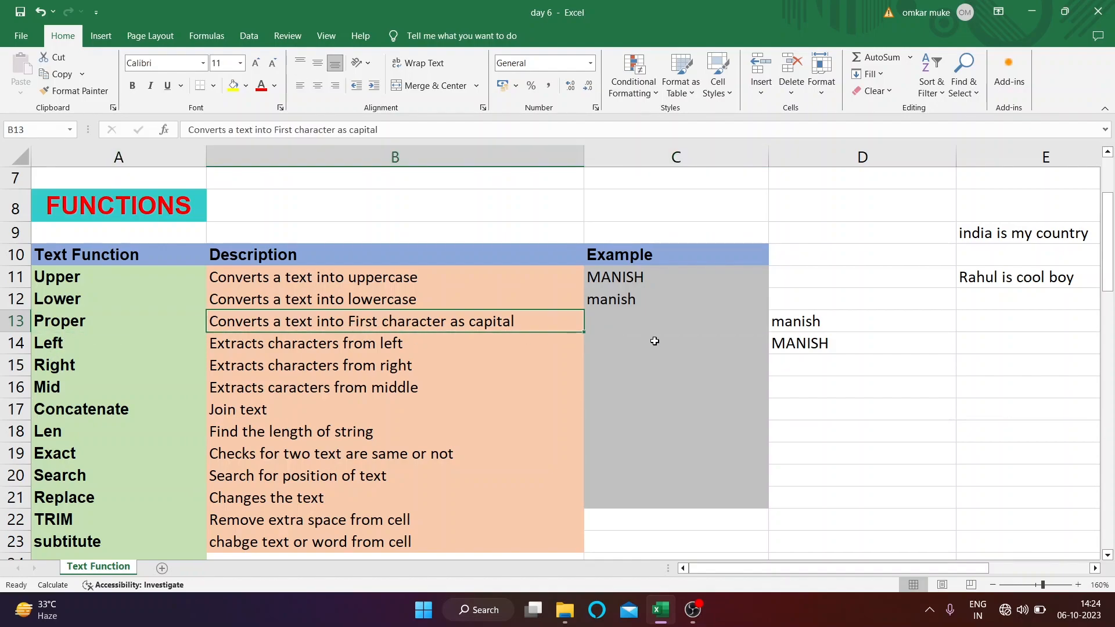
{"action": "left_click", "coordinate": [620, 325]}
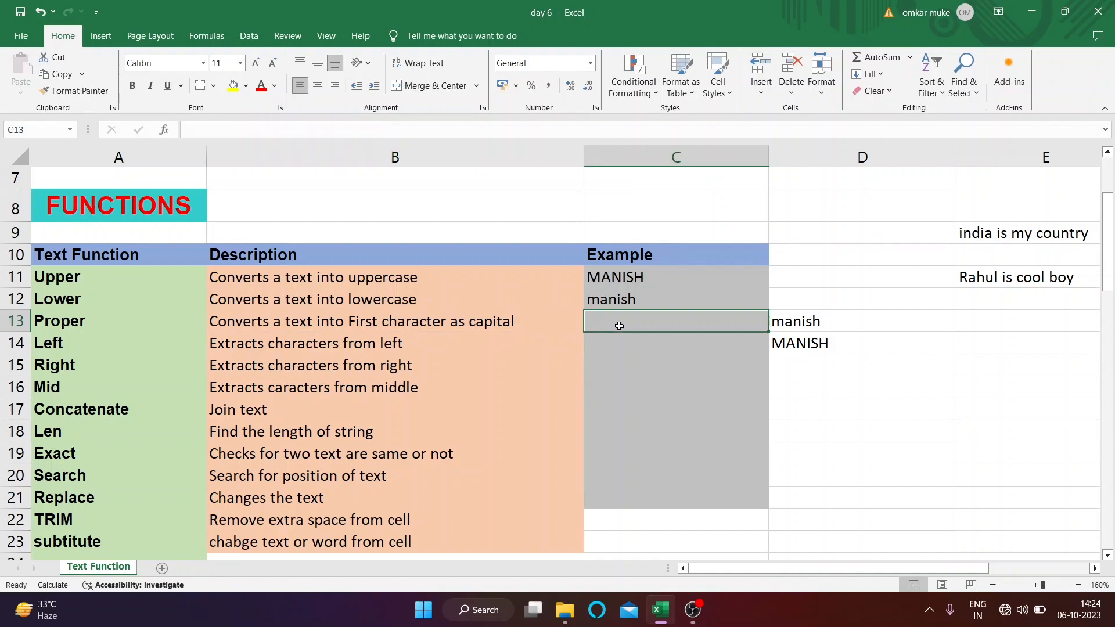
{"action": "type", "text": "=prop"}
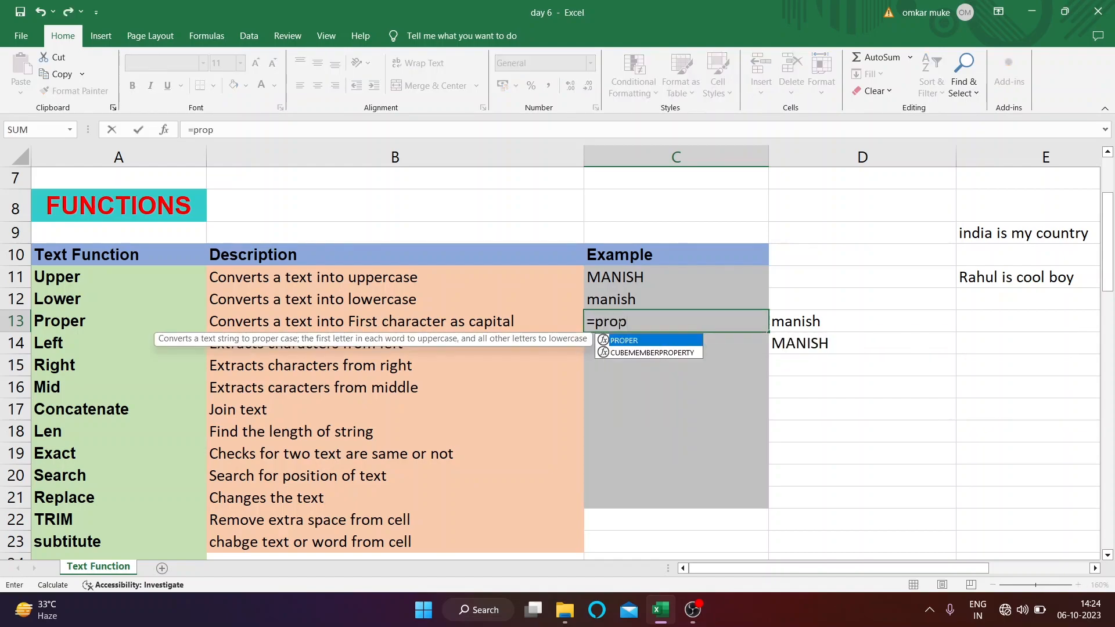
{"action": "key", "text": "Tab"}
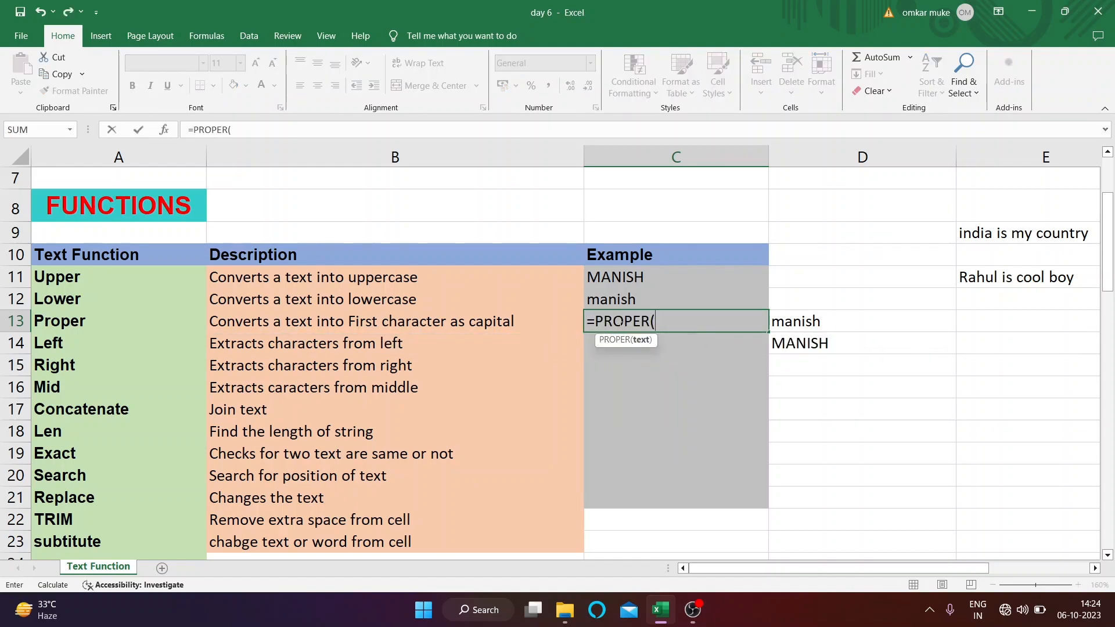
{"action": "left_click", "coordinate": [991, 271]}
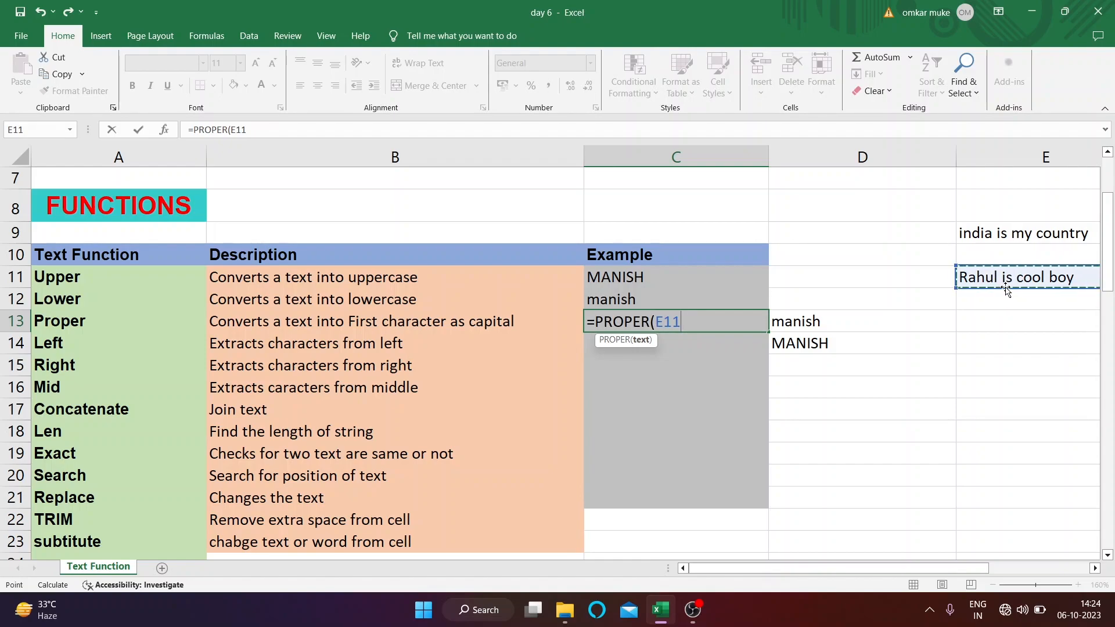
{"action": "type", "text": ")"}
{"action": "key", "text": "Return"}
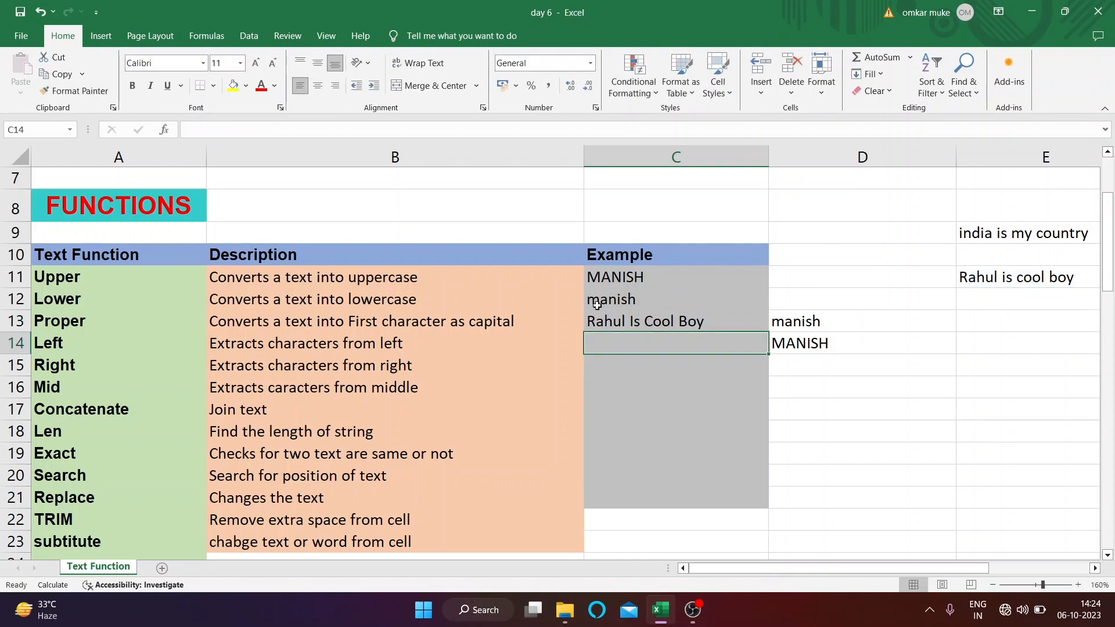
{"action": "left_click", "coordinate": [600, 320]}
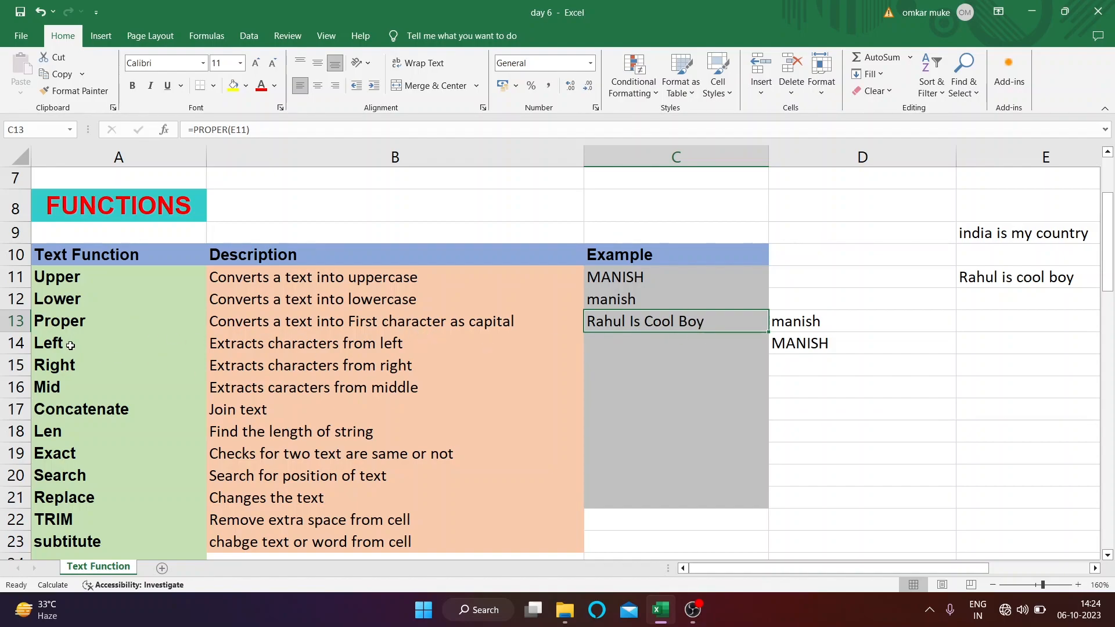
Enter the formula =LEFT(E9,5) in cell C14 as the example for the Left function.
{"action": "left_click", "coordinate": [609, 345]}
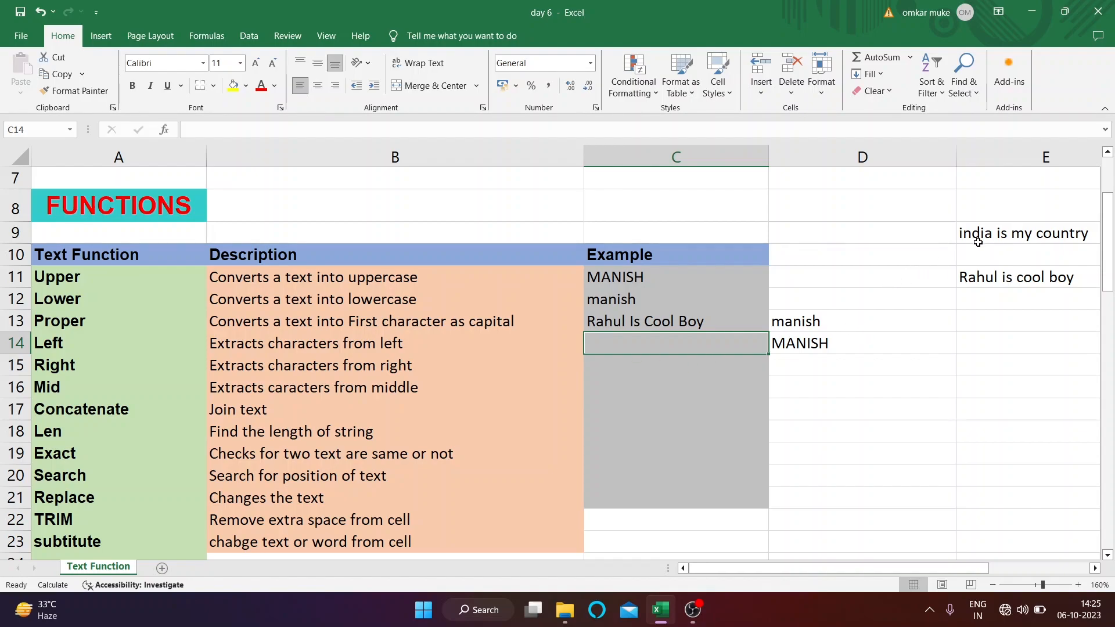
{"action": "left_click", "coordinate": [993, 232]}
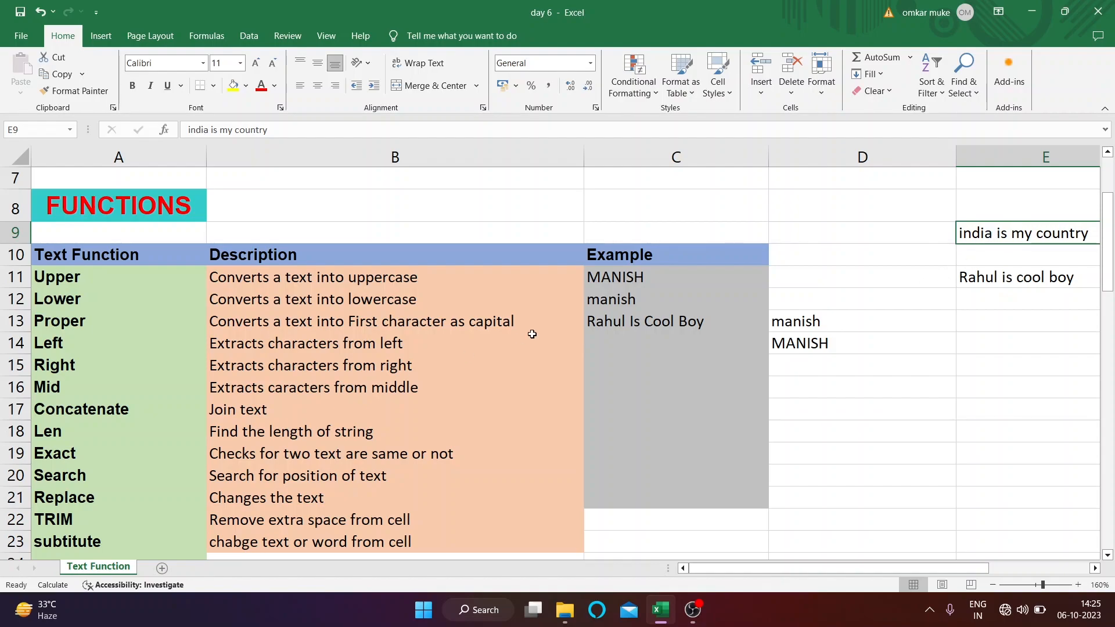
{"action": "left_click", "coordinate": [599, 336]}
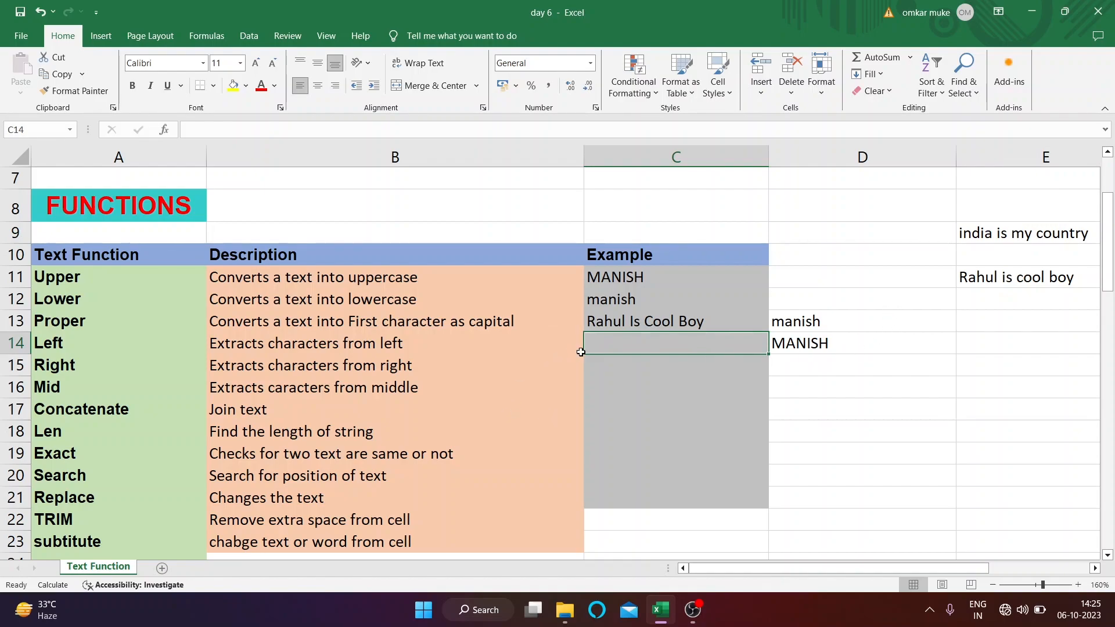
{"action": "type", "text": "=l"}
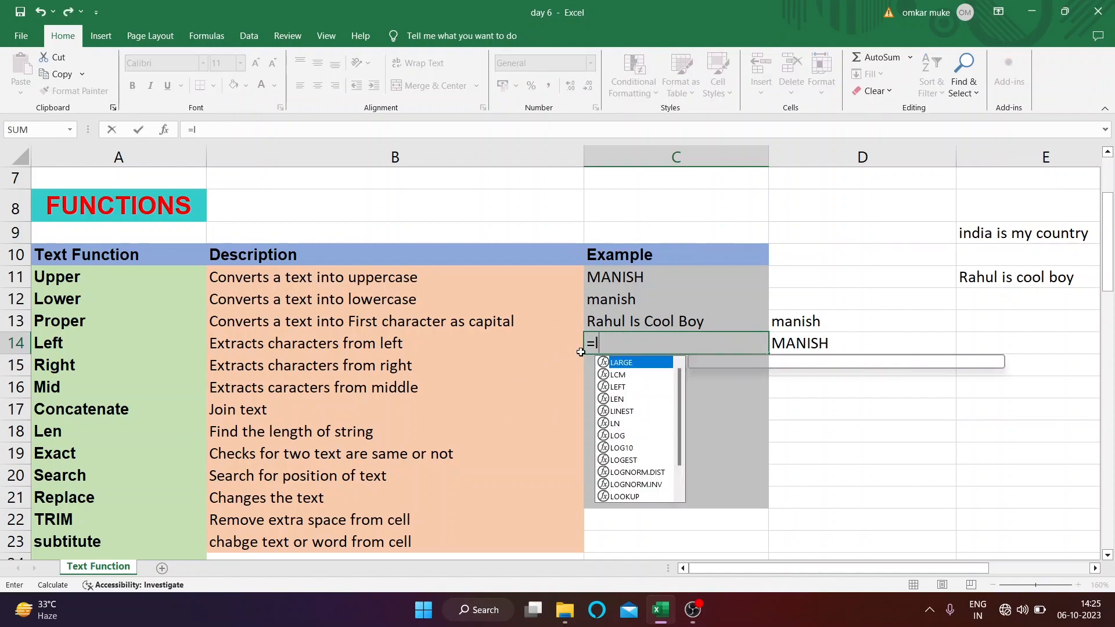
{"action": "type", "text": "eft("}
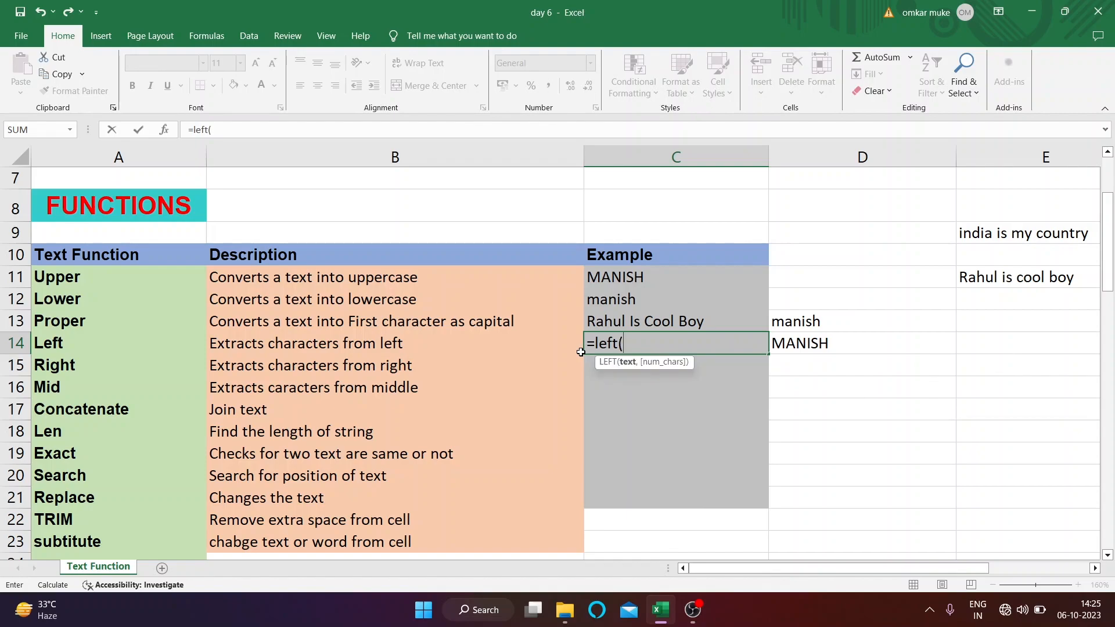
{"action": "left_click", "coordinate": [1020, 238]}
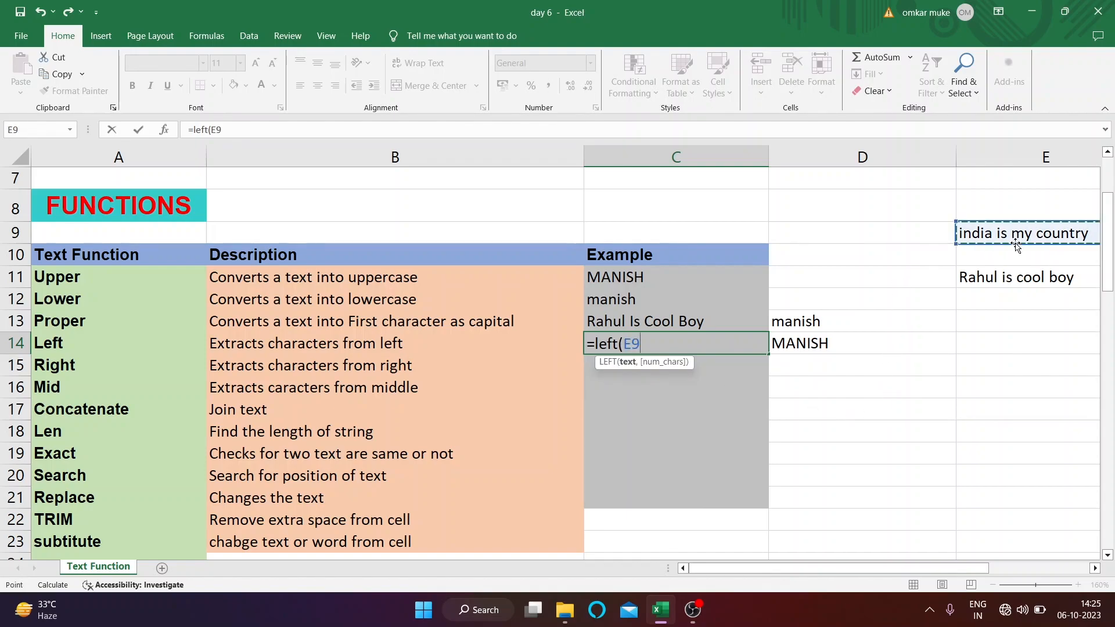
{"action": "mouse_move", "coordinate": [672, 623]}
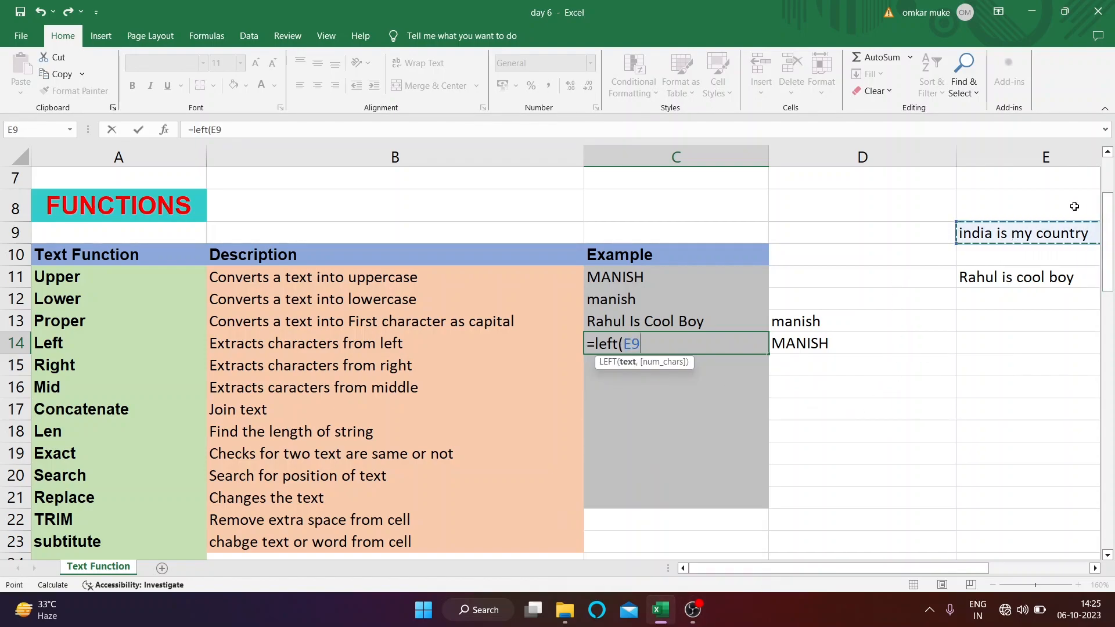
{"action": "type", "text": ","}
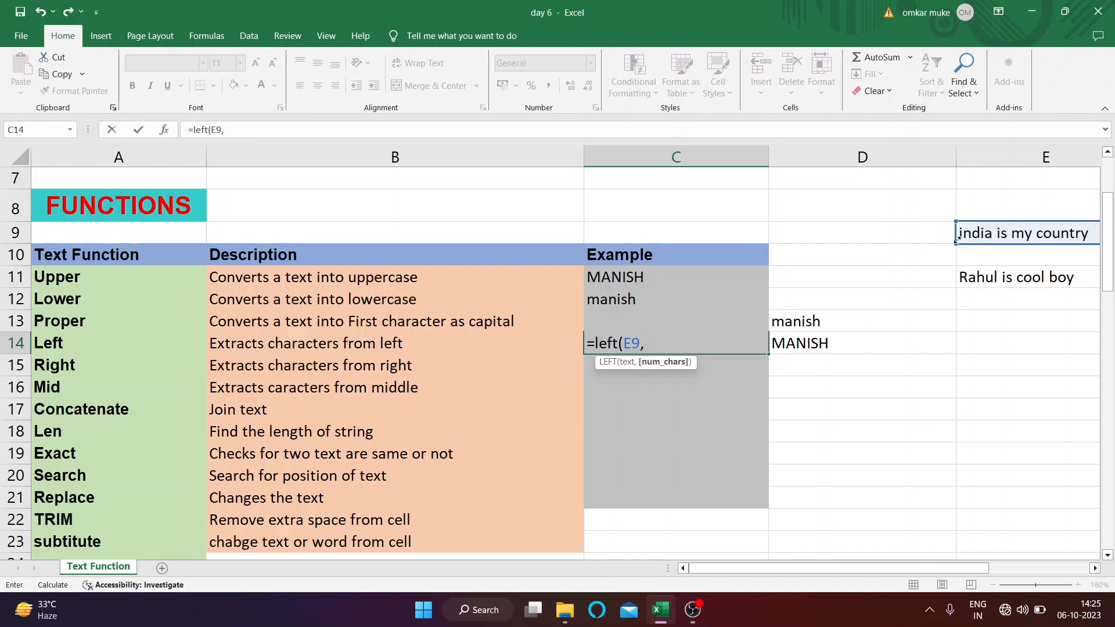
{"action": "type", "text": "5"}
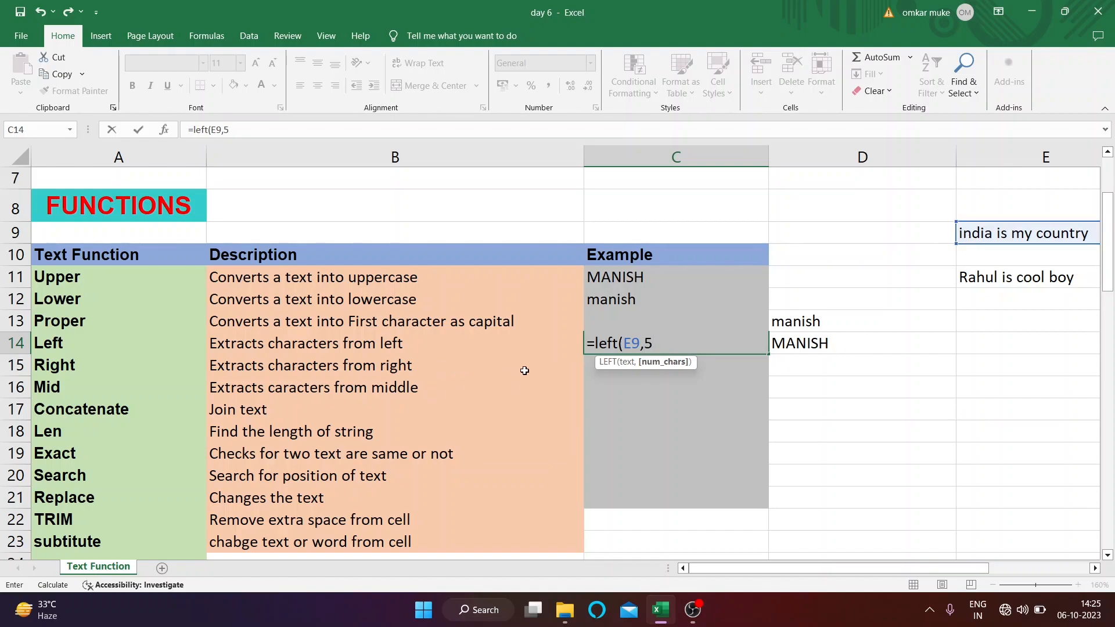
{"action": "key", "text": "Return"}
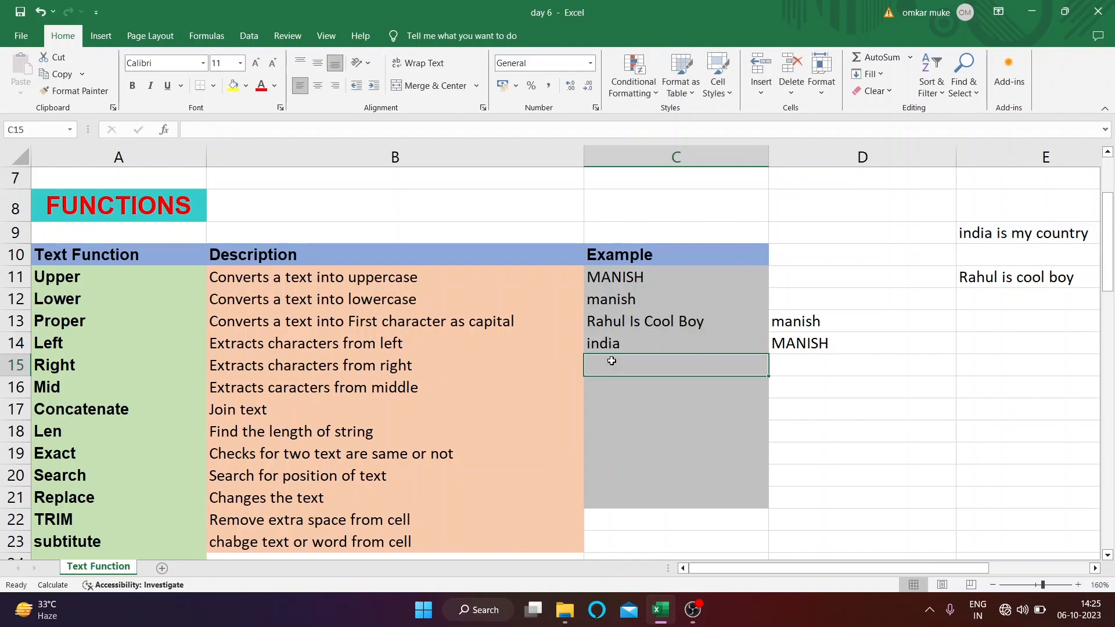
Set the number of characters extracted by the LEFT formula in C14 to 8.
{"action": "double_click", "coordinate": [626, 344]}
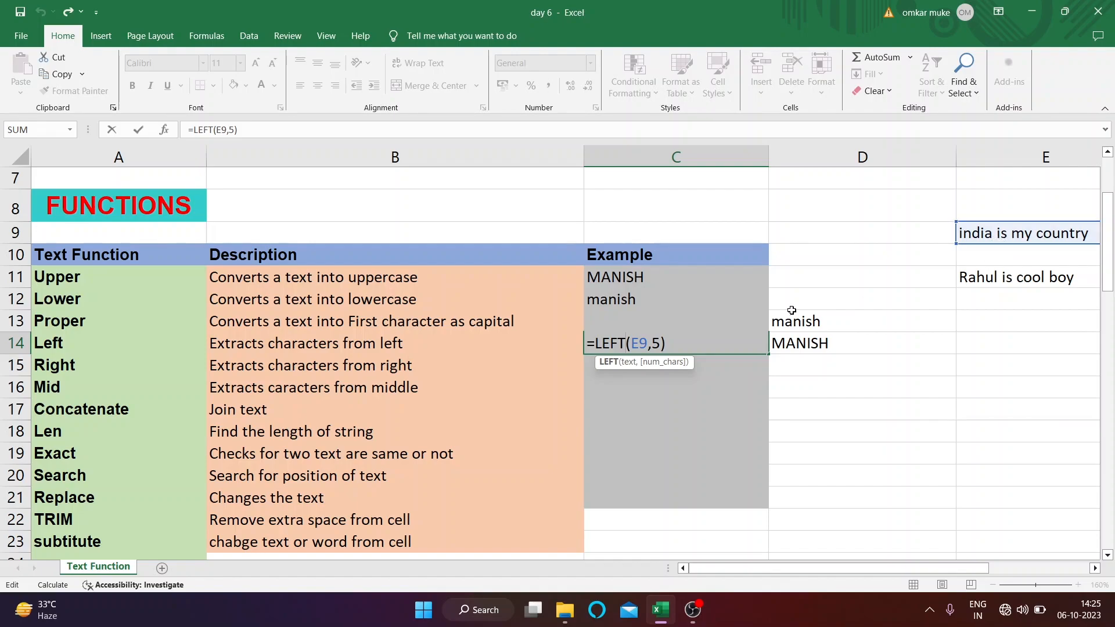
{"action": "left_click", "coordinate": [666, 344]}
{"action": "left_click", "coordinate": [661, 344]}
{"action": "key", "text": "BackSpace"}
{"action": "type", "text": "8"}
{"action": "key", "text": "Return"}
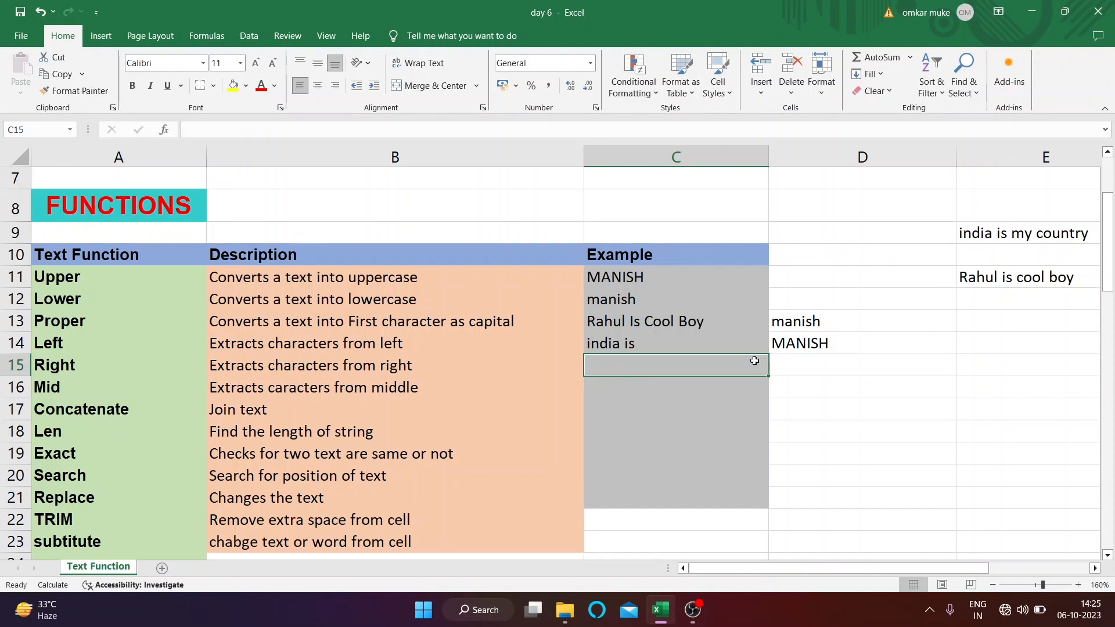
Enter the formula =RIGHT(E9,7) in cell C15 as the example for the Right function.
{"action": "type", "text": "="}
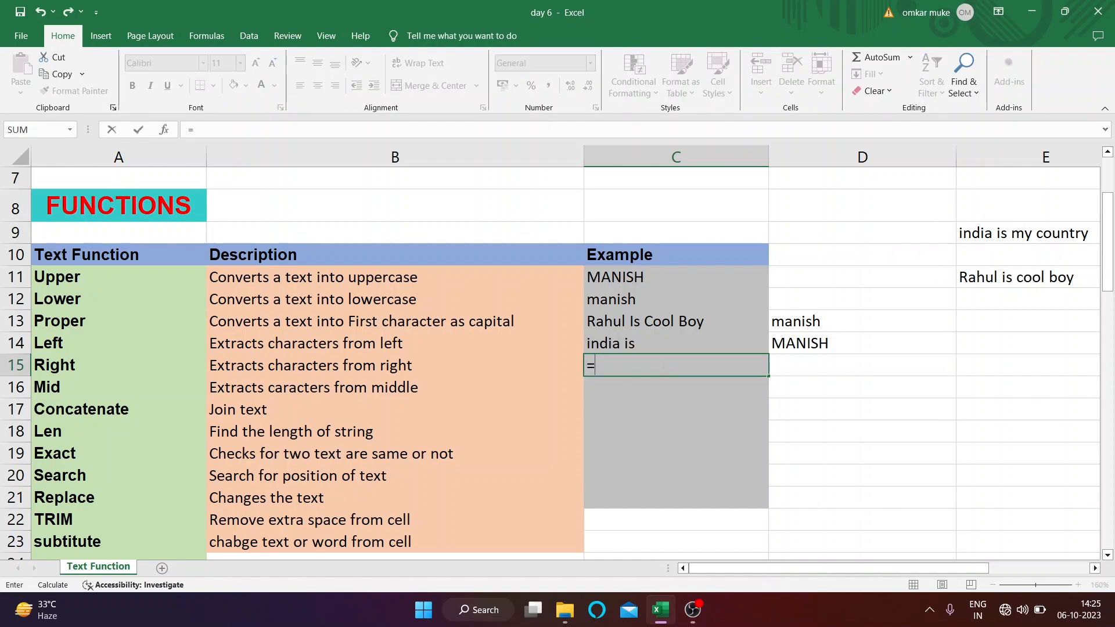
{"action": "type", "text": "right"}
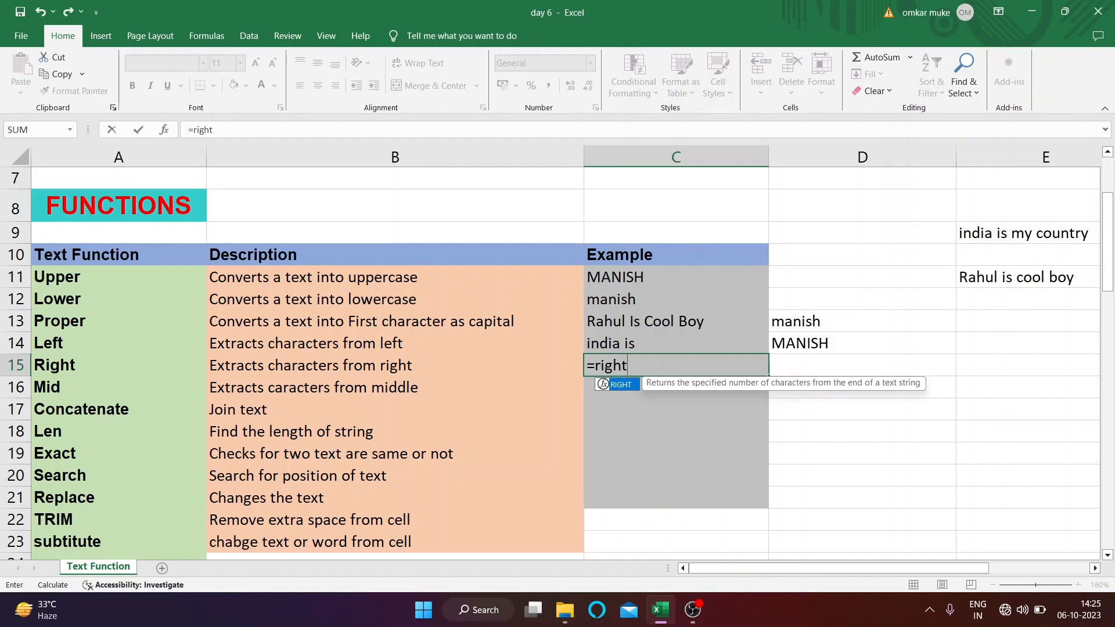
{"action": "type", "text": "("}
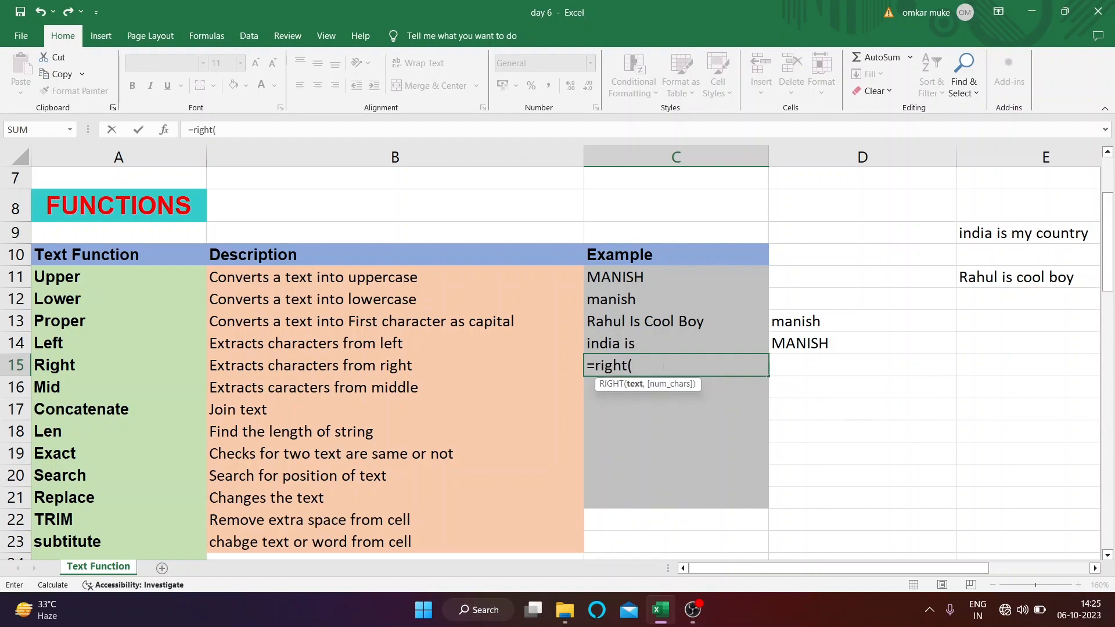
{"action": "left_click", "coordinate": [983, 237]}
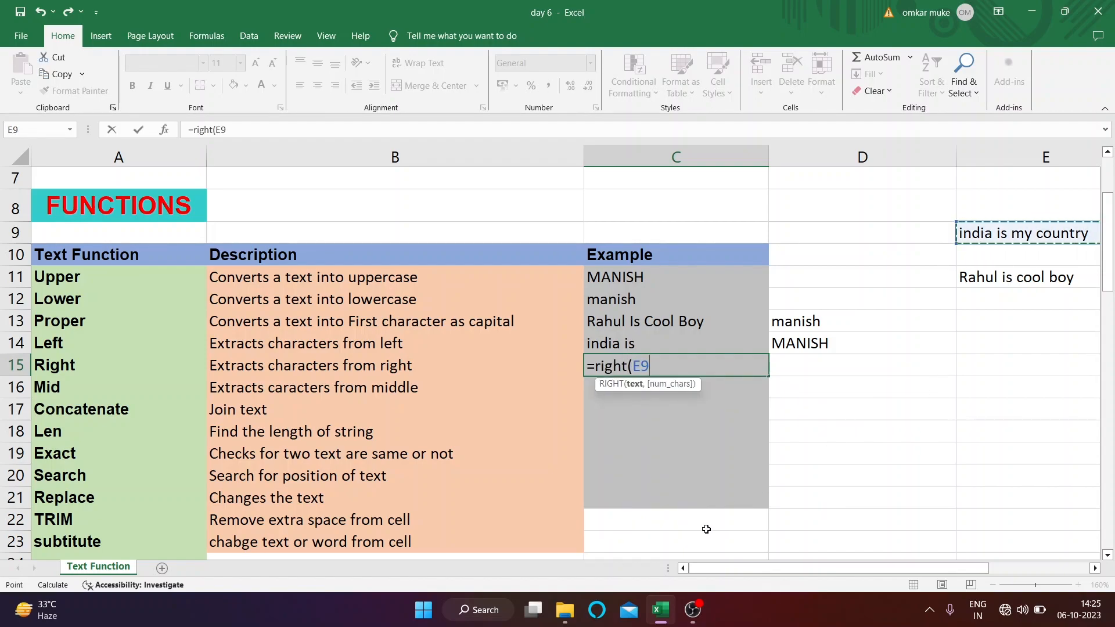
{"action": "type", "text": ","}
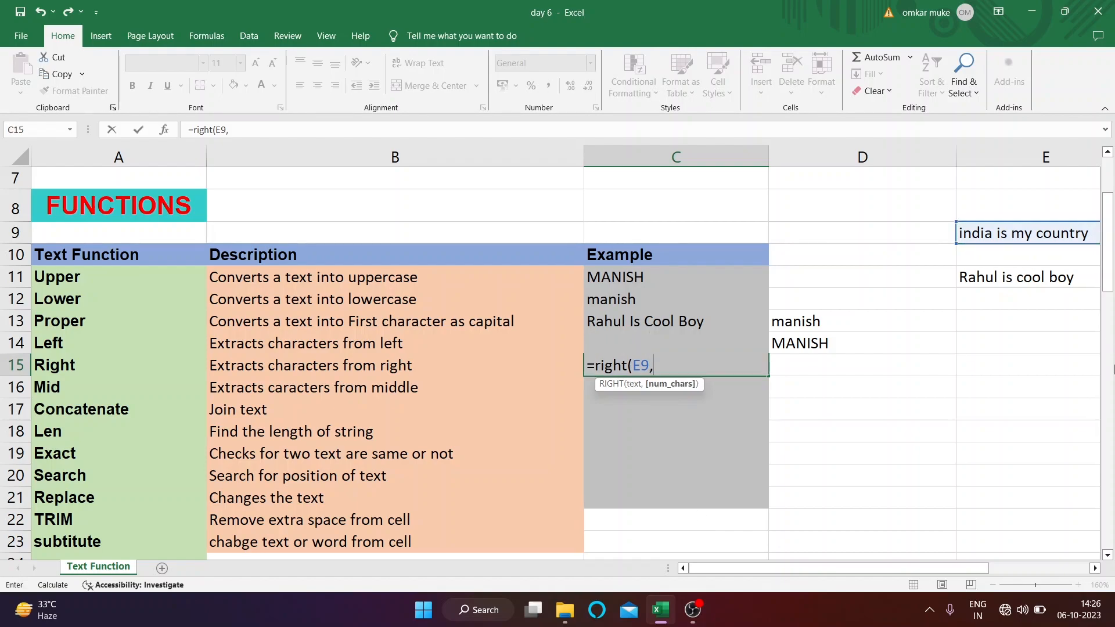
{"action": "left_click", "coordinate": [1055, 244]}
{"action": "type", "text": "7)"}
{"action": "key", "text": "Return"}
{"action": "left_click", "coordinate": [684, 374]}
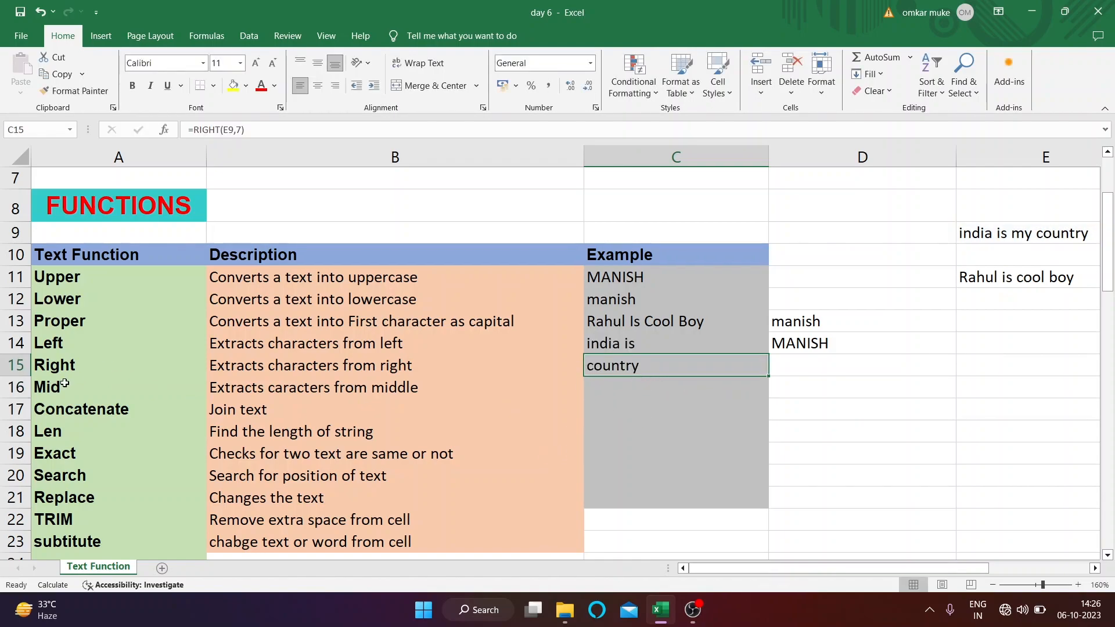
Enter the formula =MID(E11,10,4) in cell C16 as the example for the Mid function.
{"action": "left_click", "coordinate": [673, 388]}
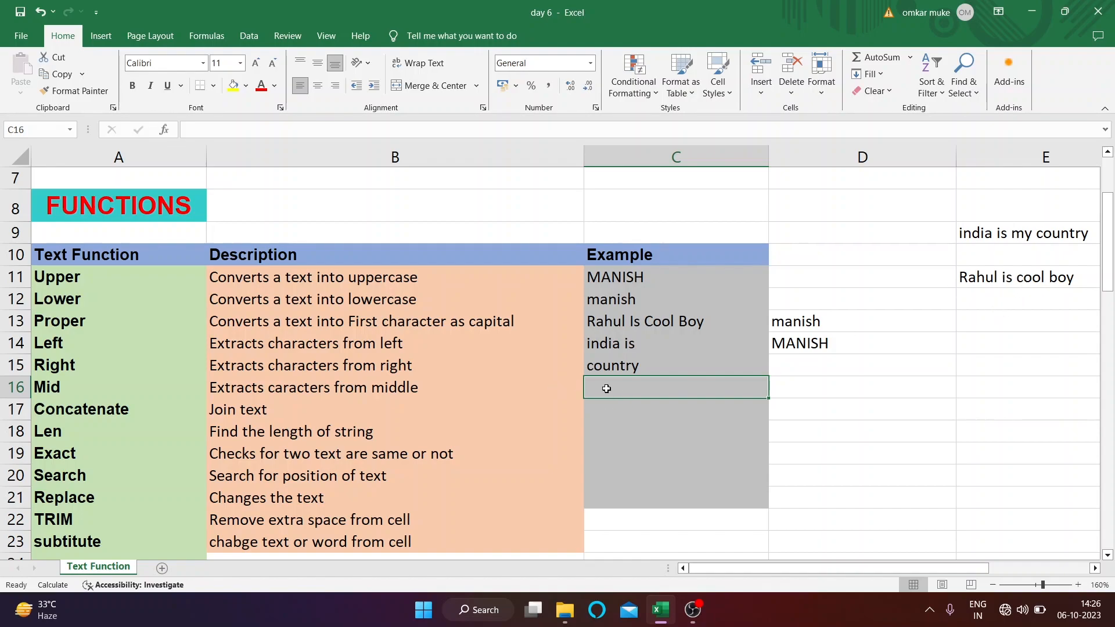
{"action": "type", "text": "=mi"}
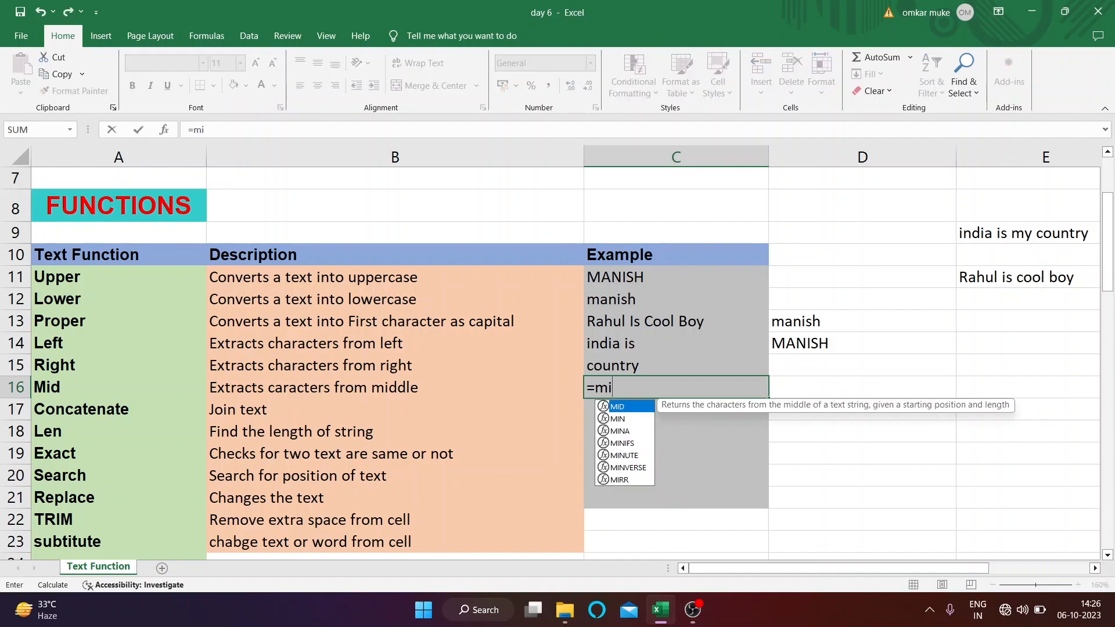
{"action": "type", "text": "d("}
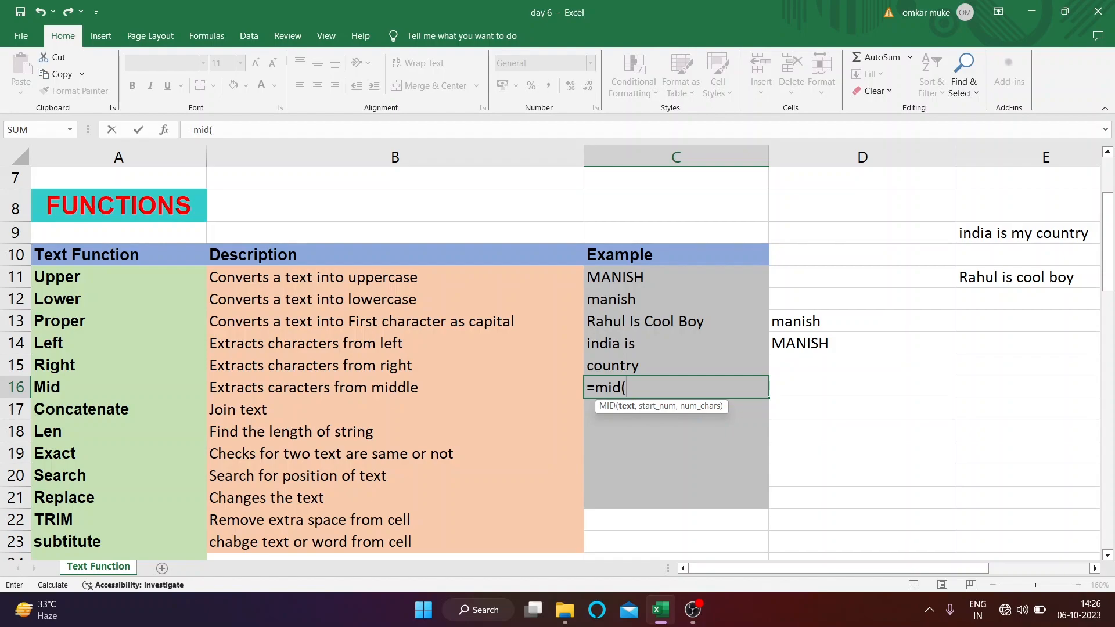
{"action": "left_click", "coordinate": [987, 282]}
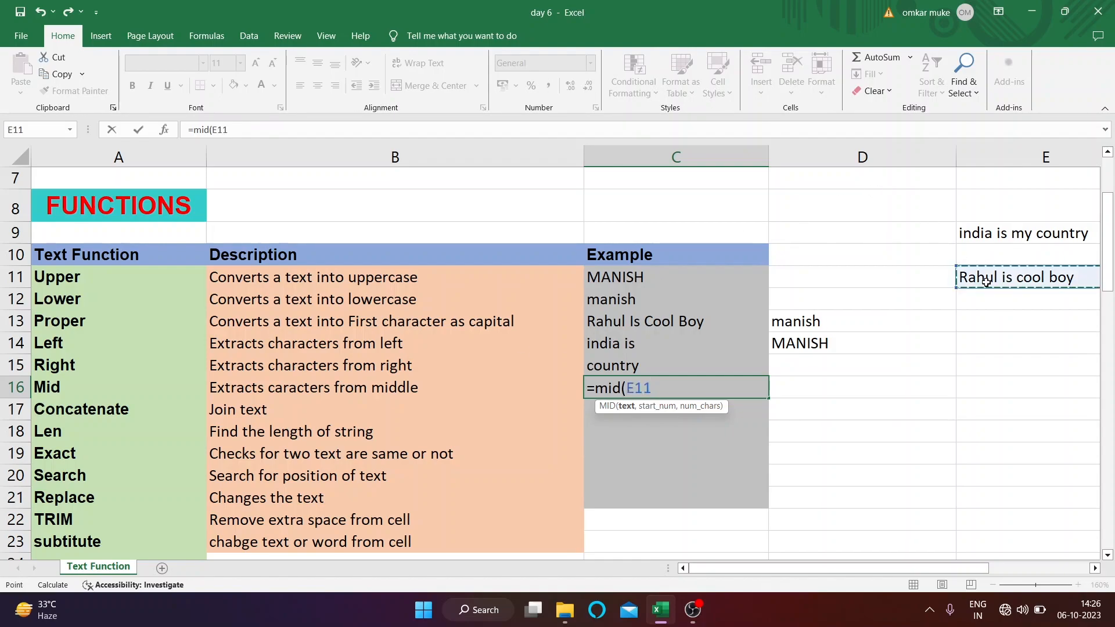
{"action": "type", "text": ","}
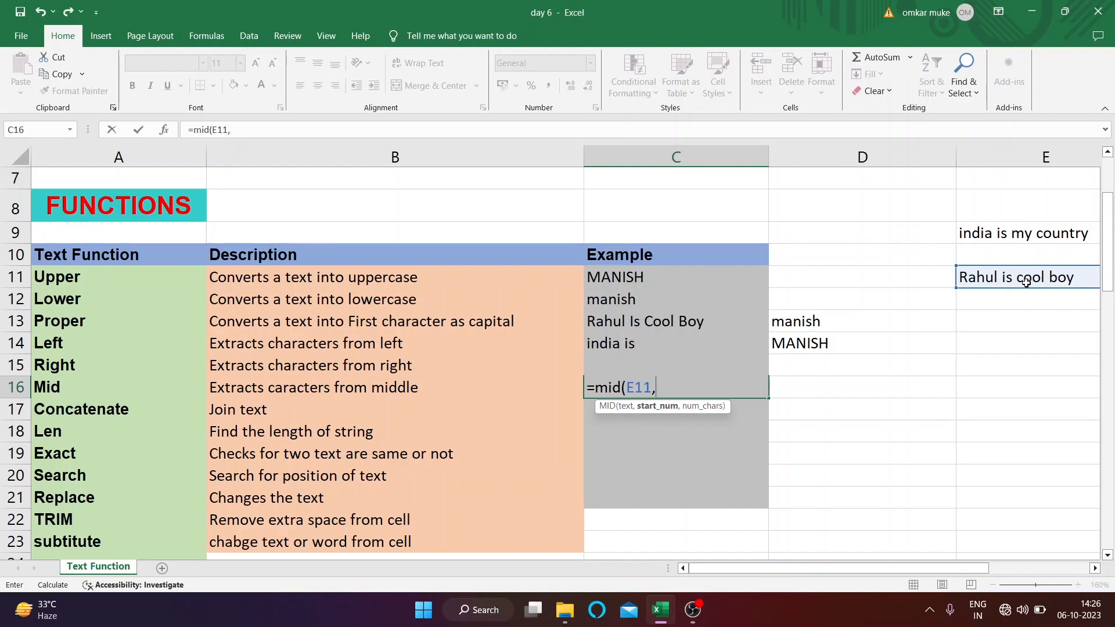
{"action": "type", "text": "10,"}
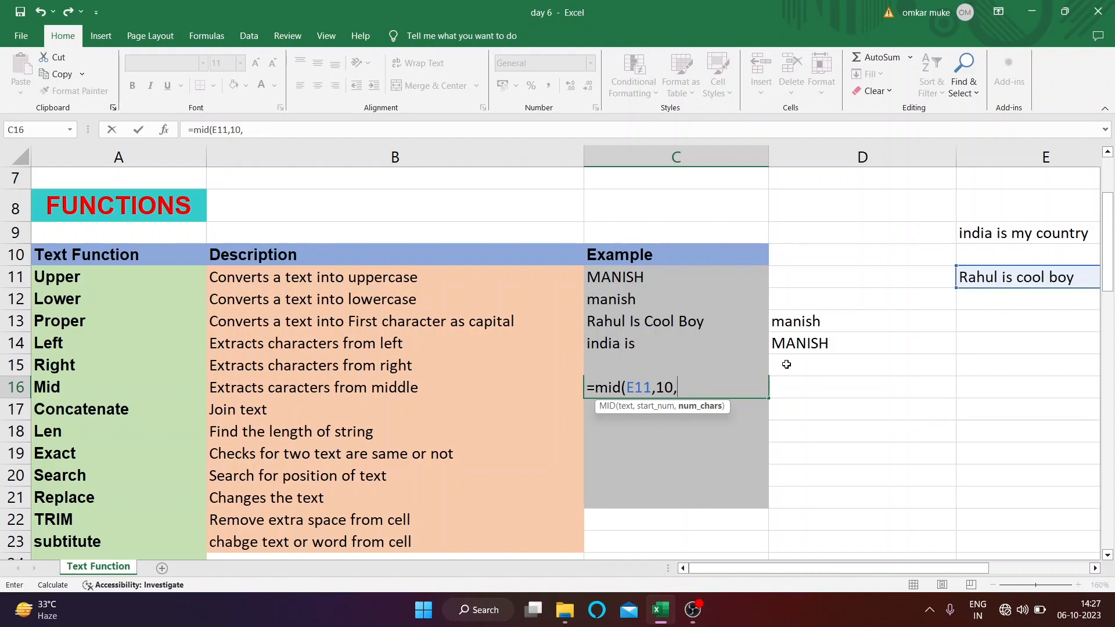
{"action": "type", "text": "4)"}
{"action": "key", "text": "Return"}
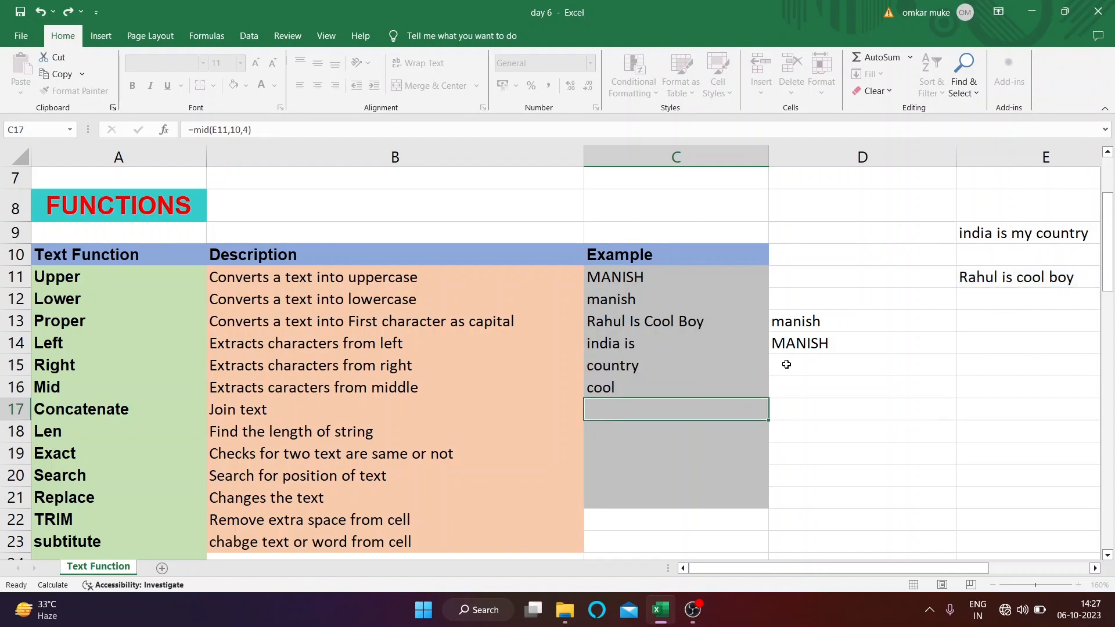
{"action": "left_click", "coordinate": [606, 374]}
{"action": "left_click", "coordinate": [606, 393]}
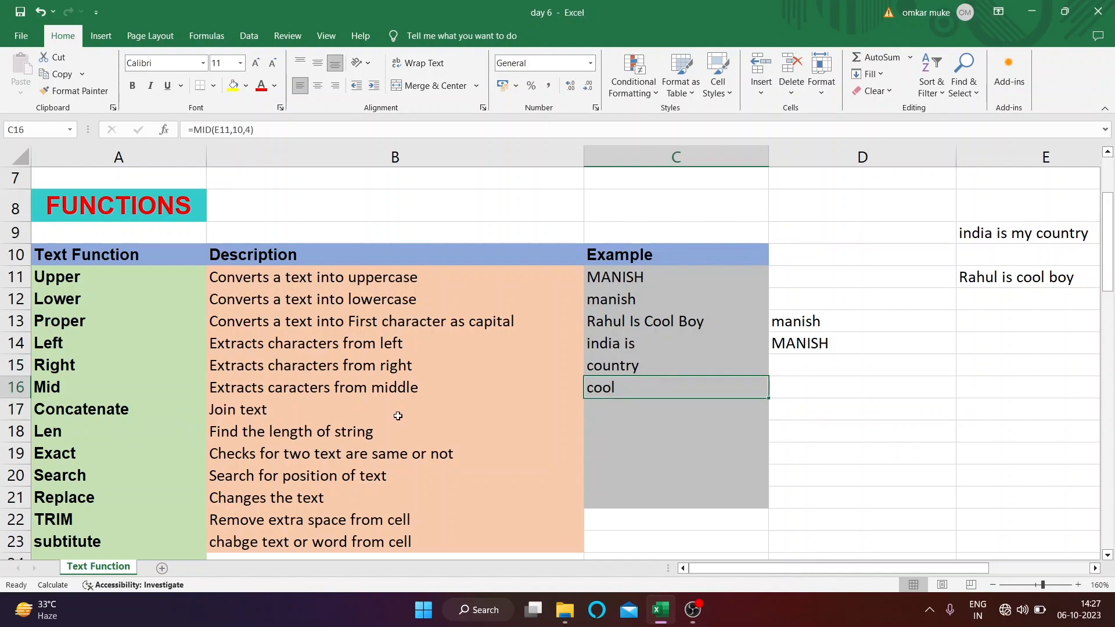
{"action": "left_click", "coordinate": [632, 405]}
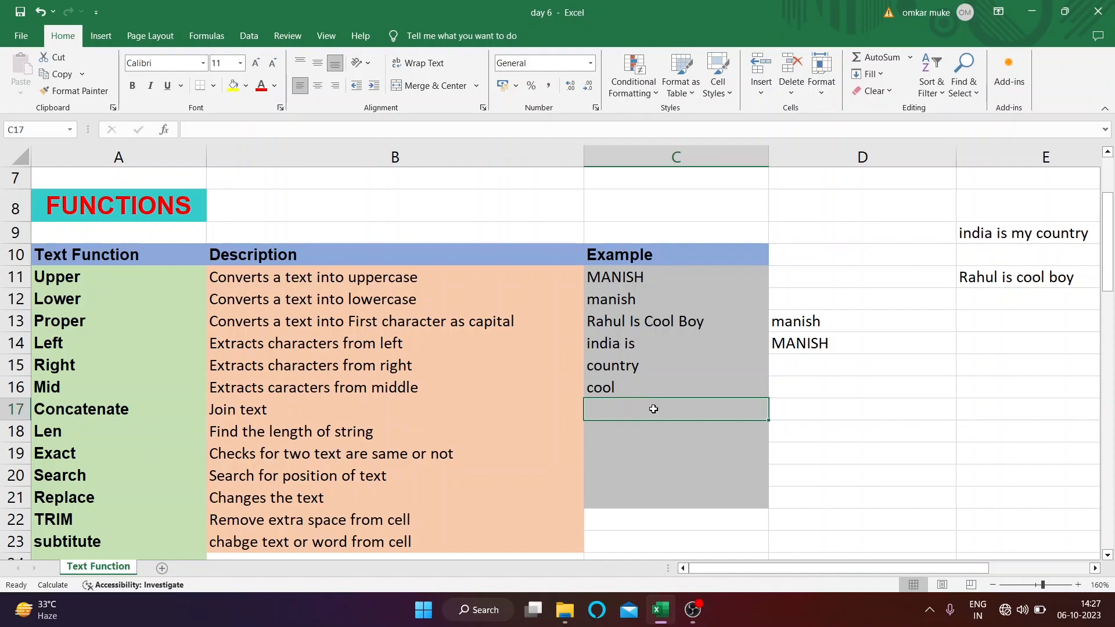
{"action": "left_click_drag", "start_coordinate": [796, 572], "coordinate": [804, 572]}
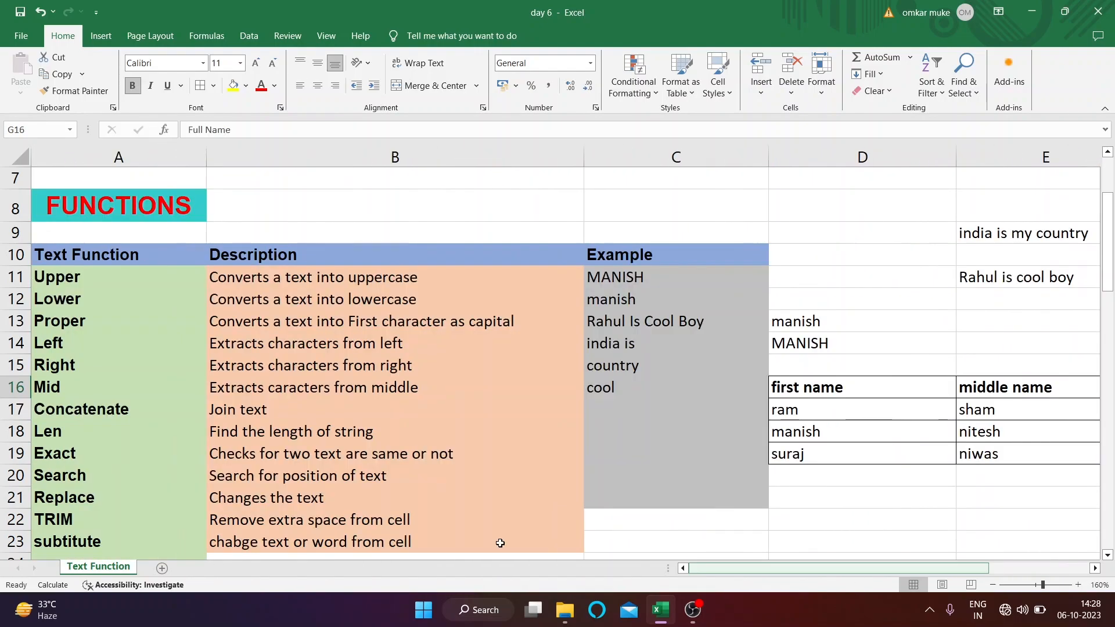
{"action": "left_click", "coordinate": [144, 410]}
{"action": "left_click", "coordinate": [241, 415]}
Enter the formula =CONCATENATE(D17,E17,F17) in cell G17 to join the first, middle and last names under Full Name.
{"action": "left_click_drag", "start_coordinate": [755, 571], "coordinate": [842, 575]}
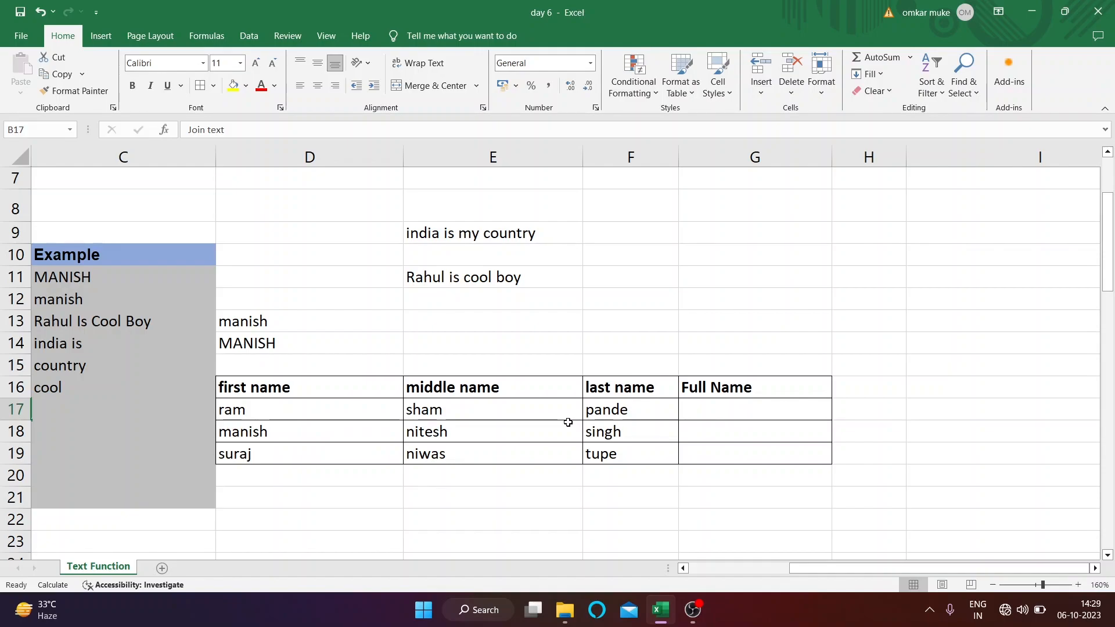
{"action": "left_click", "coordinate": [713, 413]}
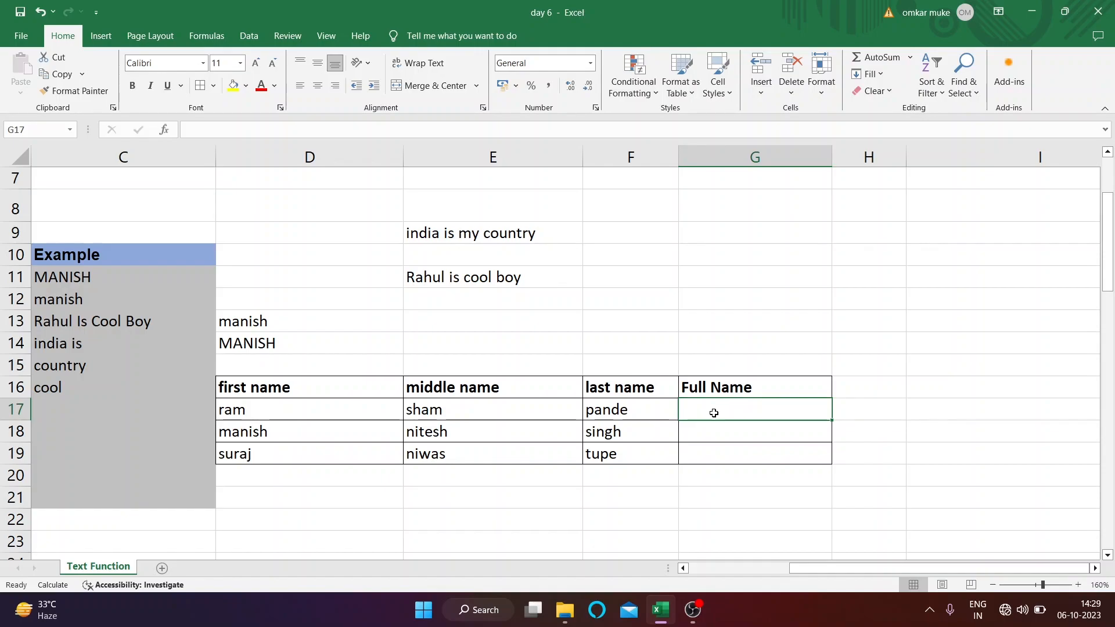
{"action": "type", "text": "=con"}
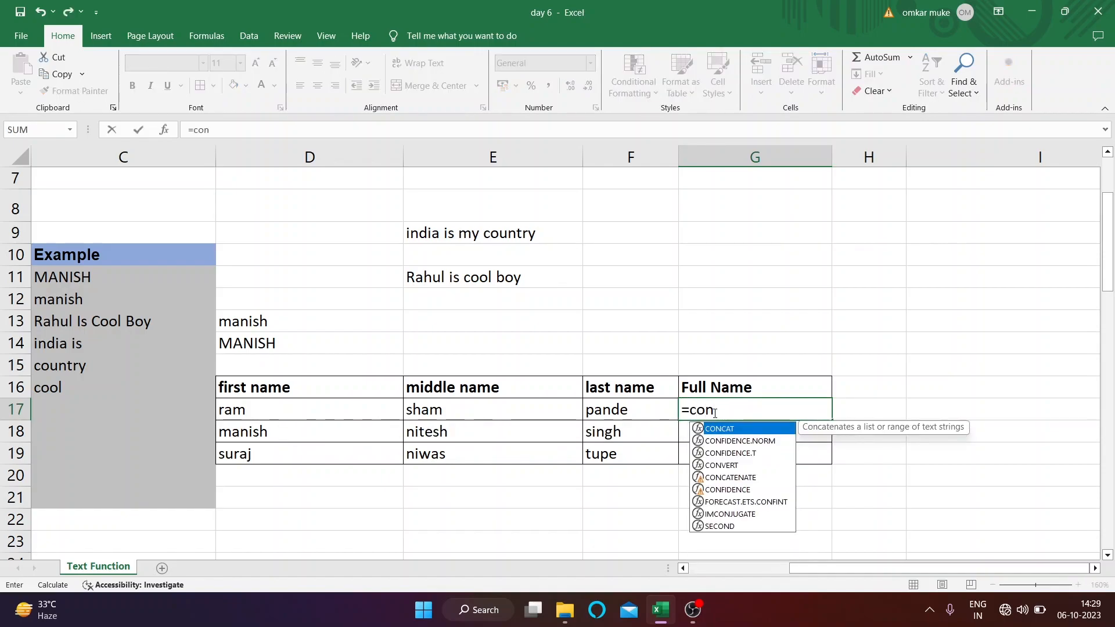
{"action": "key", "text": "Down"}
{"action": "key", "text": "Down"}
{"action": "key", "text": "Down"}
{"action": "key", "text": "Down"}
{"action": "key", "text": "Down"}
{"action": "key", "text": "Down"}
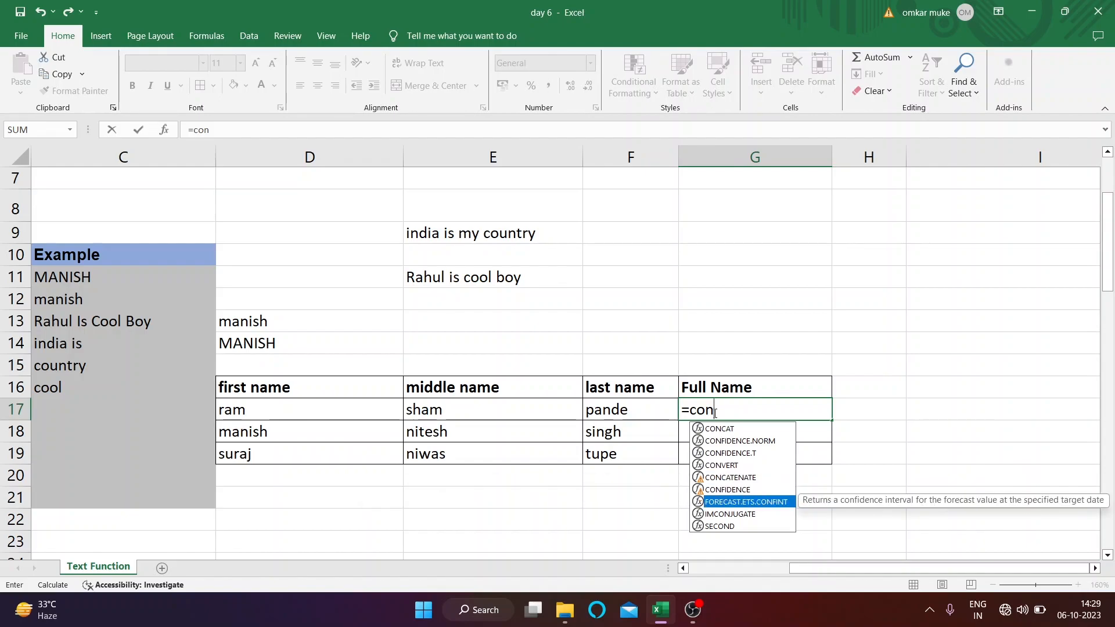
{"action": "key", "text": "Up"}
{"action": "key", "text": "Up"}
{"action": "key", "text": "Tab"}
{"action": "left_click", "coordinate": [372, 410]}
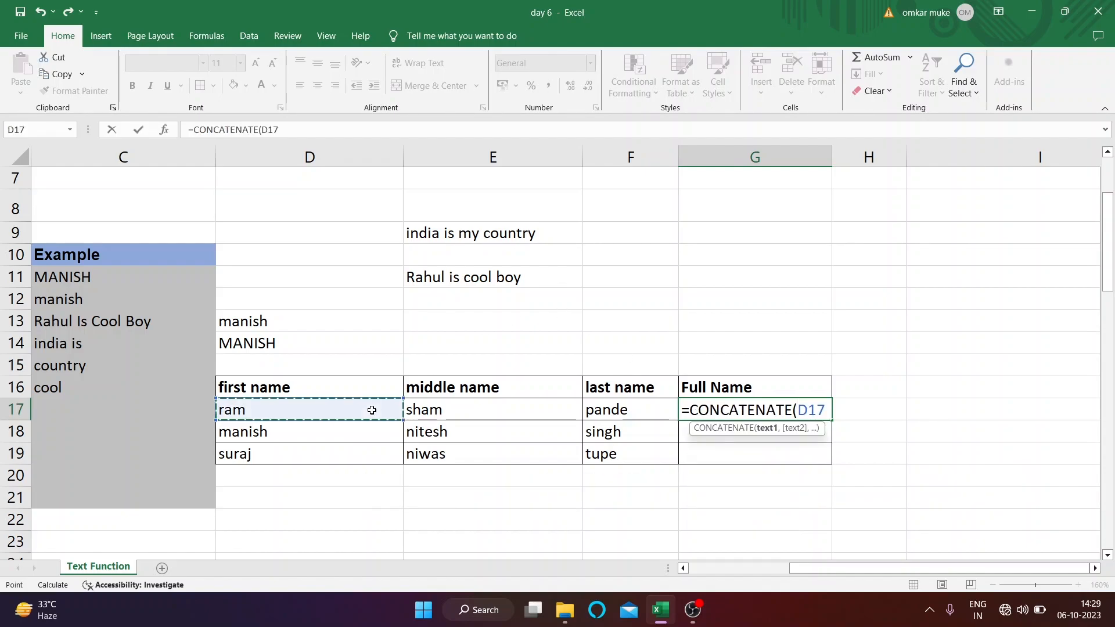
{"action": "type", "text": ","}
{"action": "left_click", "coordinate": [465, 409]}
{"action": "type", "text": ","}
{"action": "left_click", "coordinate": [612, 411]}
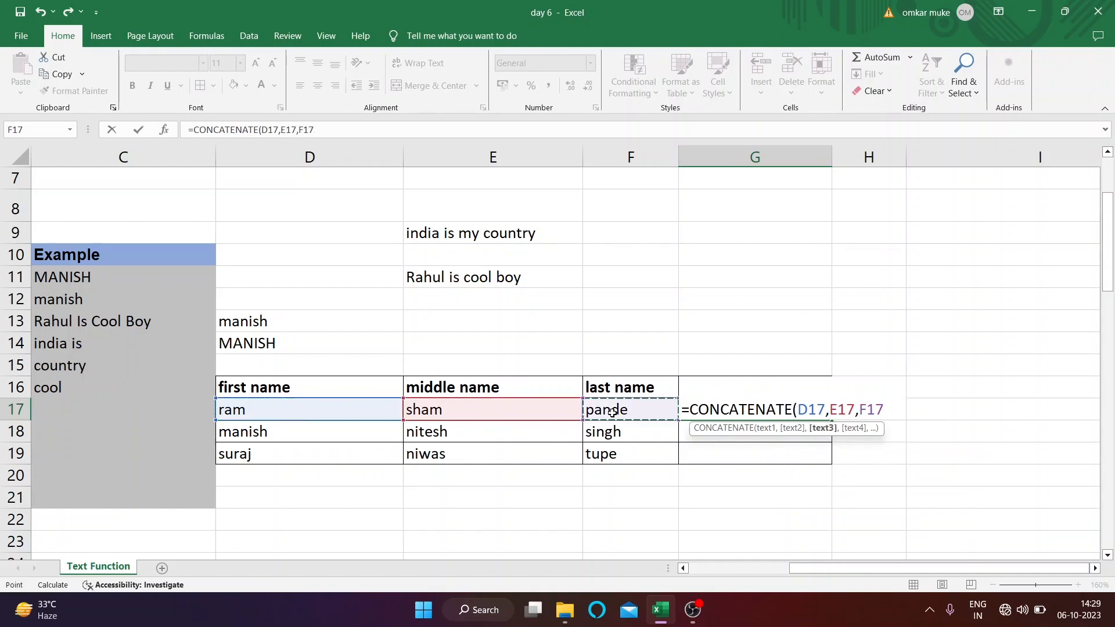
{"action": "type", "text": ")"}
{"action": "key", "text": "Return"}
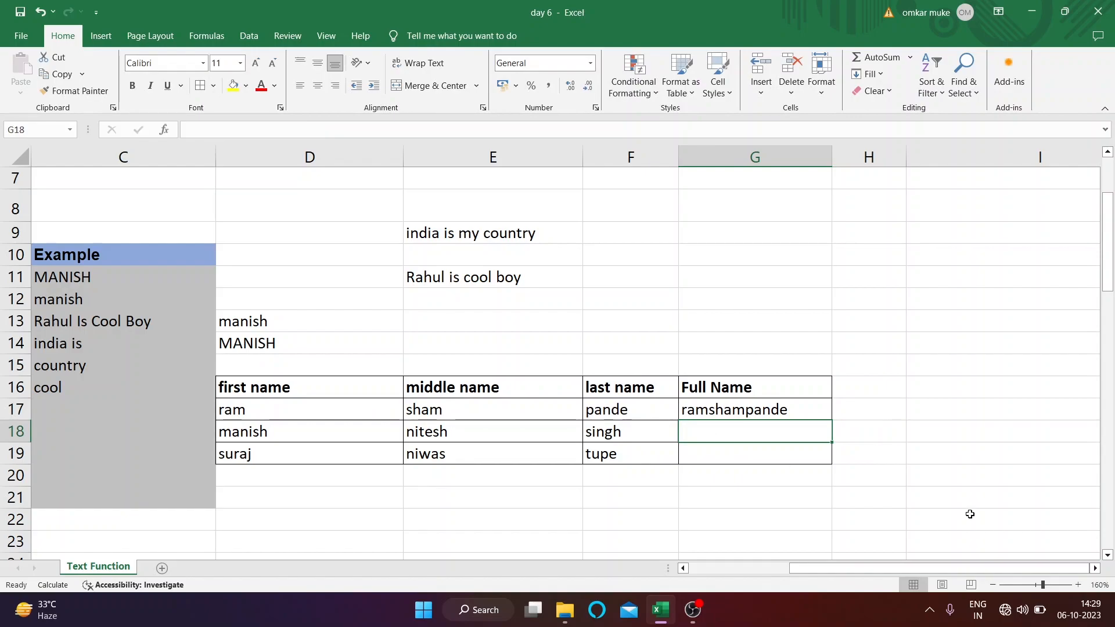
Add a quoted space between the names in G17, making the formula =CONCATENATE(D17," ",E17," ",F17).
{"action": "left_click", "coordinate": [769, 409]}
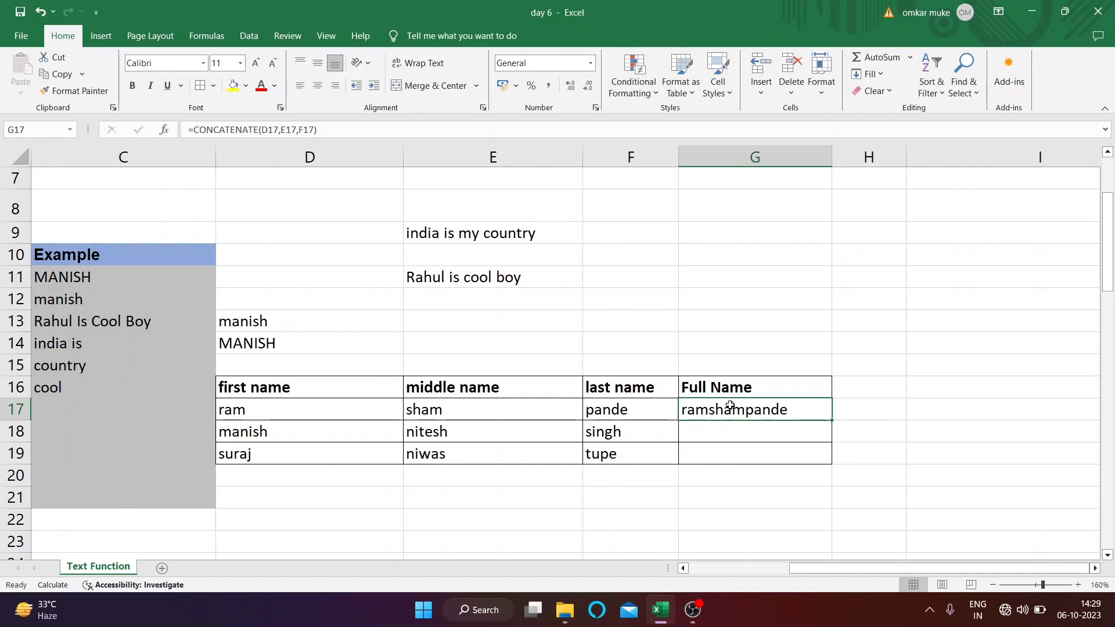
{"action": "double_click", "coordinate": [817, 410]}
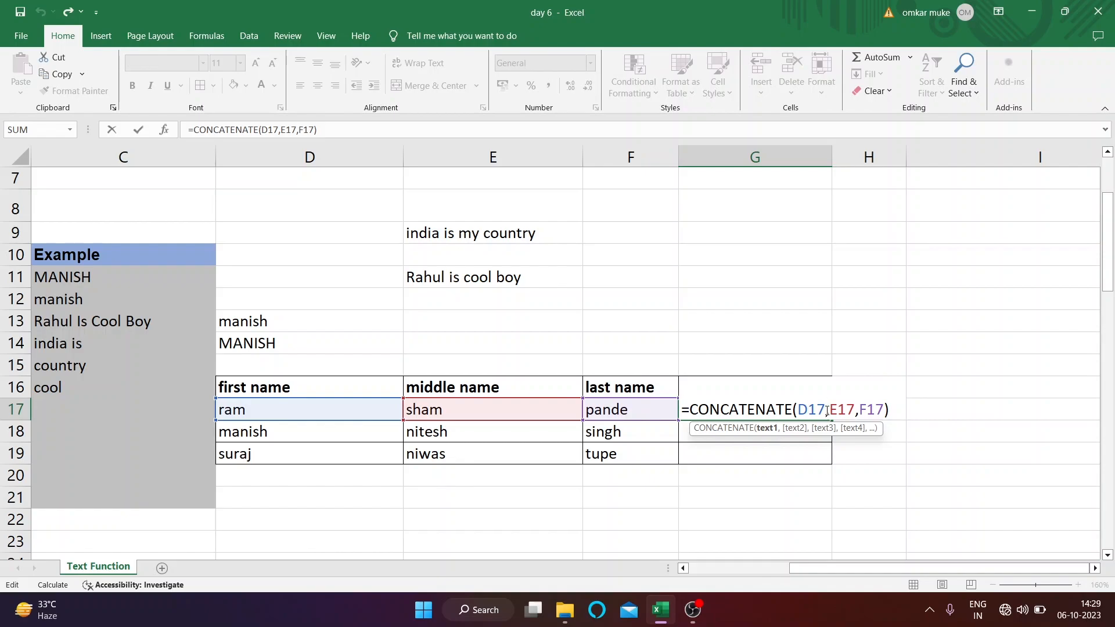
{"action": "type", "text": ","}
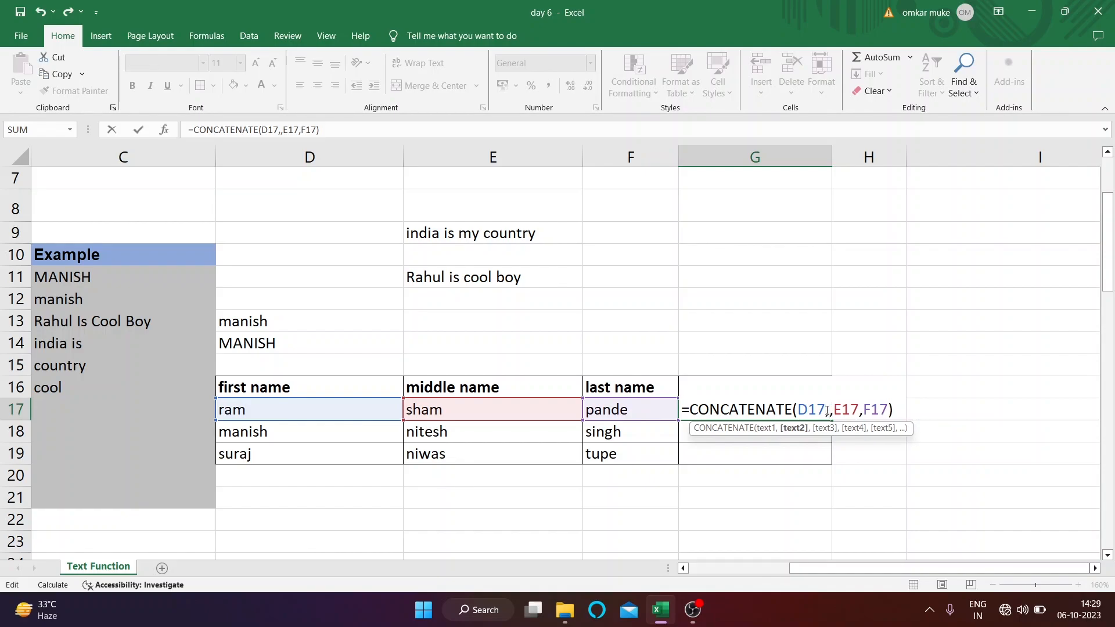
{"action": "type", "text": "\""}
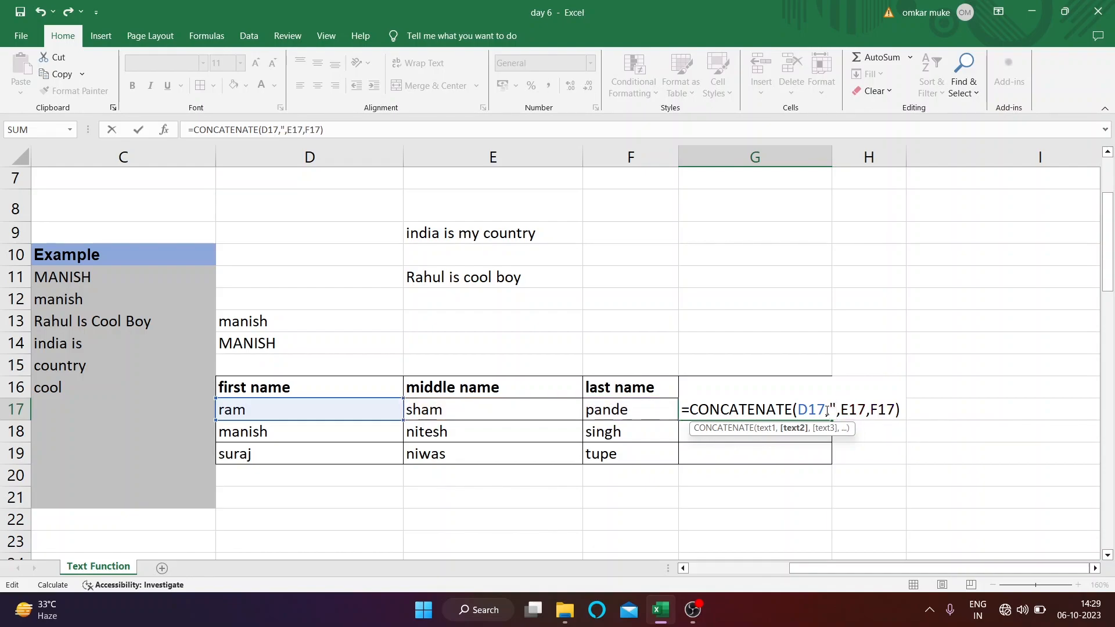
{"action": "type", "text": " \""}
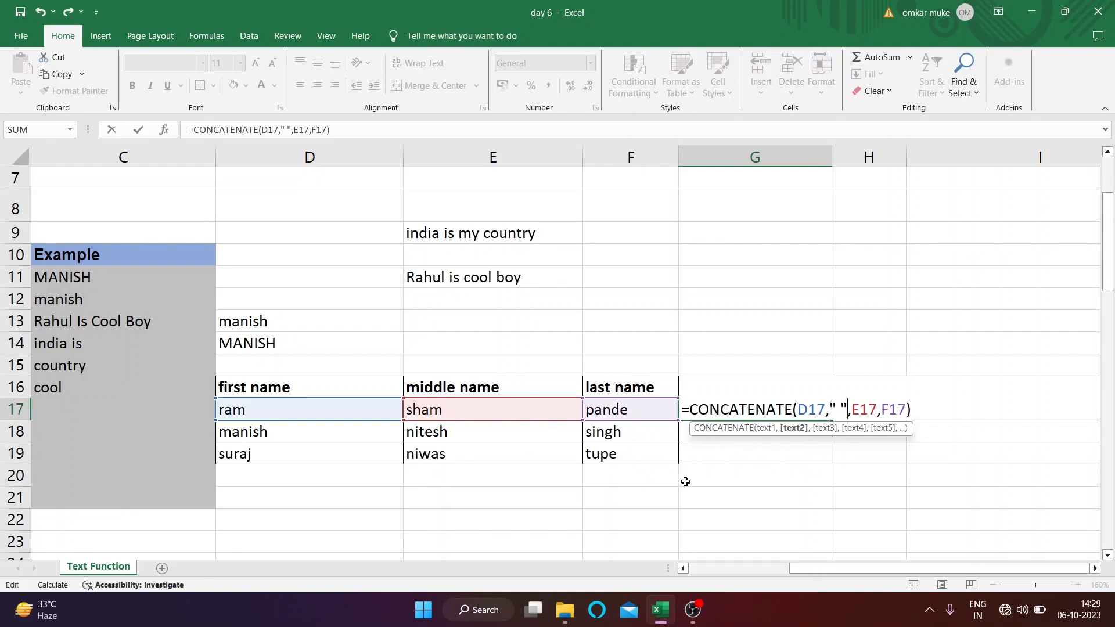
{"action": "left_click", "coordinate": [877, 409]}
{"action": "type", "text": ","}
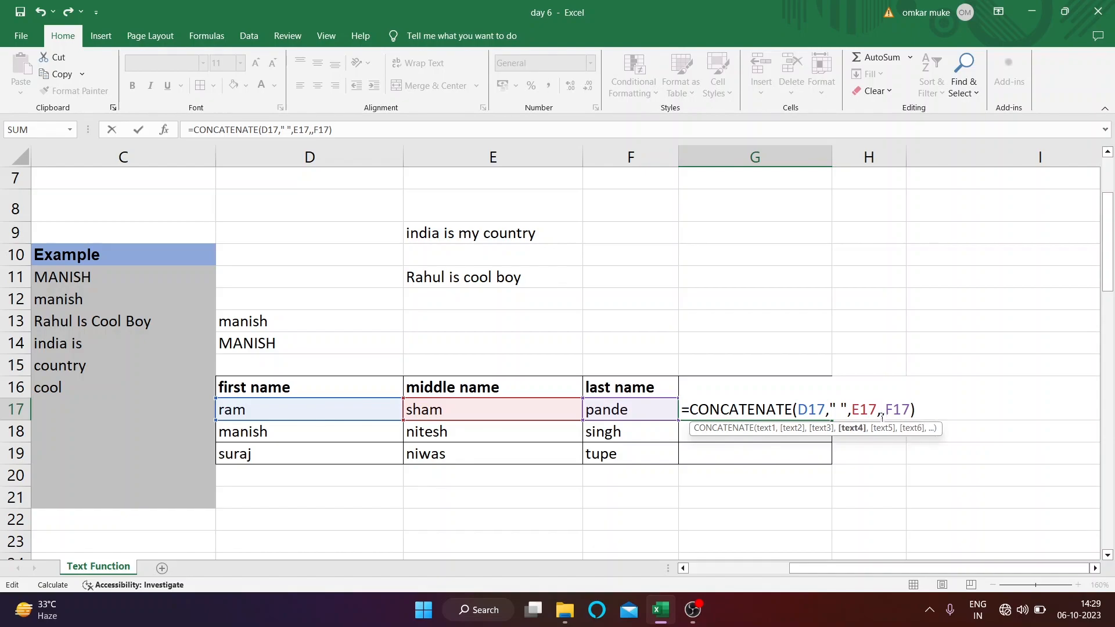
{"action": "type", "text": "\" \",E17,"}
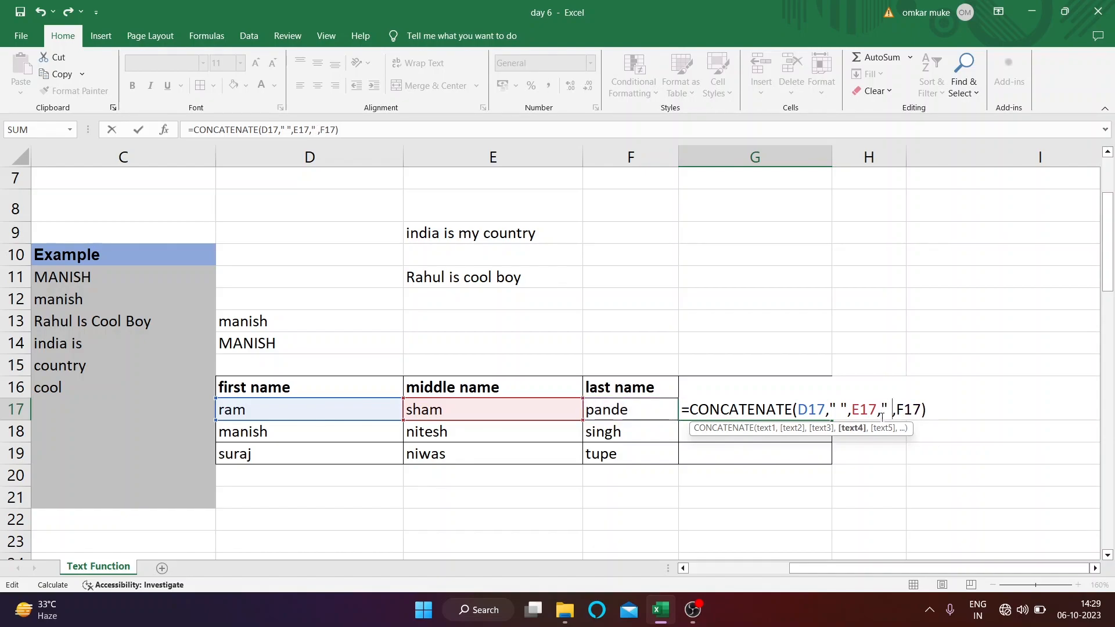
{"action": "type", "text": "\""}
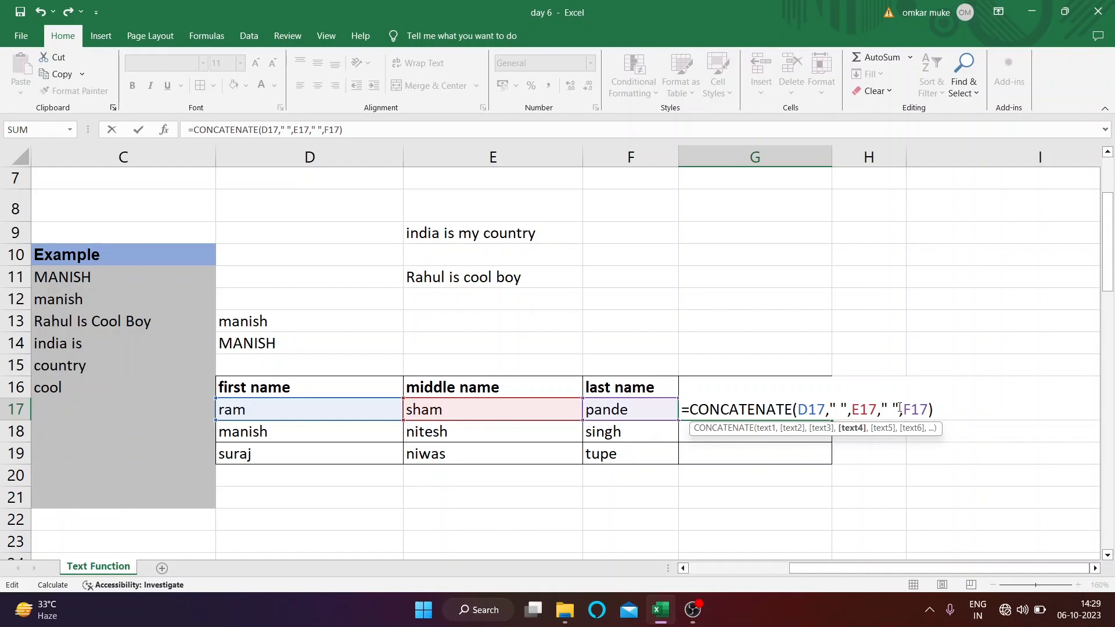
{"action": "left_click", "coordinate": [936, 411]}
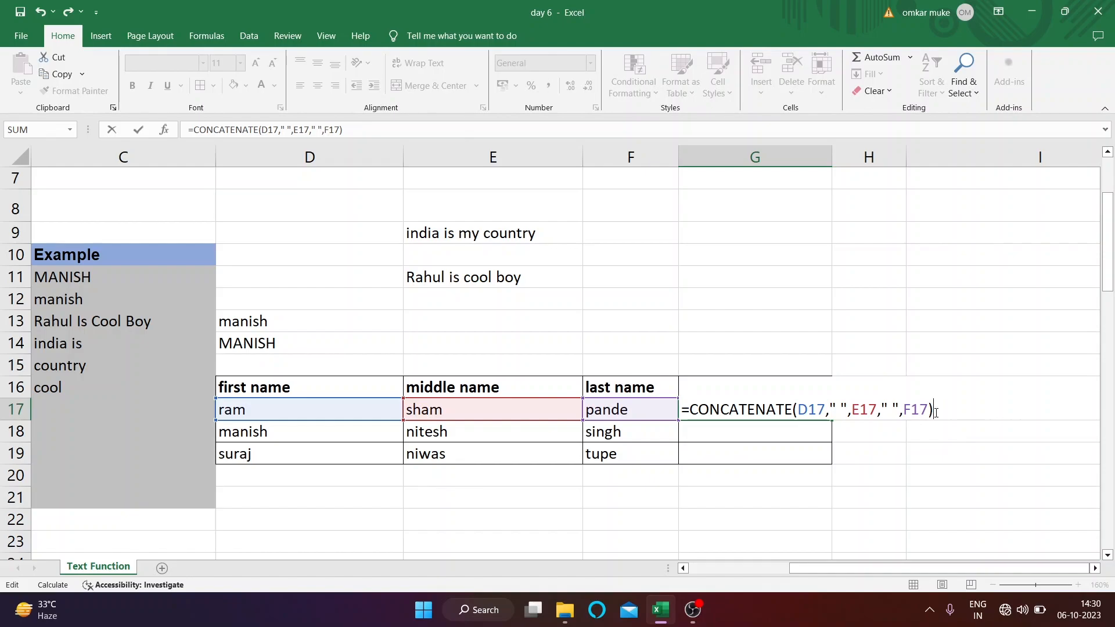
{"action": "key", "text": "Return"}
Fill the full-name formula from G17 down through G19.
{"action": "left_click", "coordinate": [809, 421]}
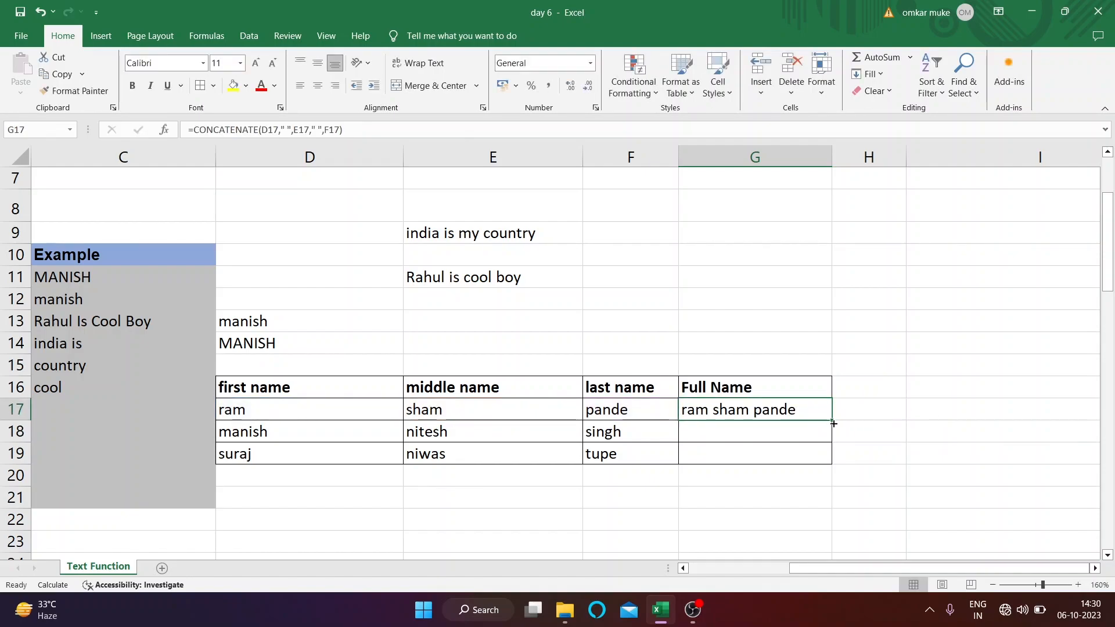
{"action": "left_click_drag", "start_coordinate": [830, 421], "coordinate": [829, 457]}
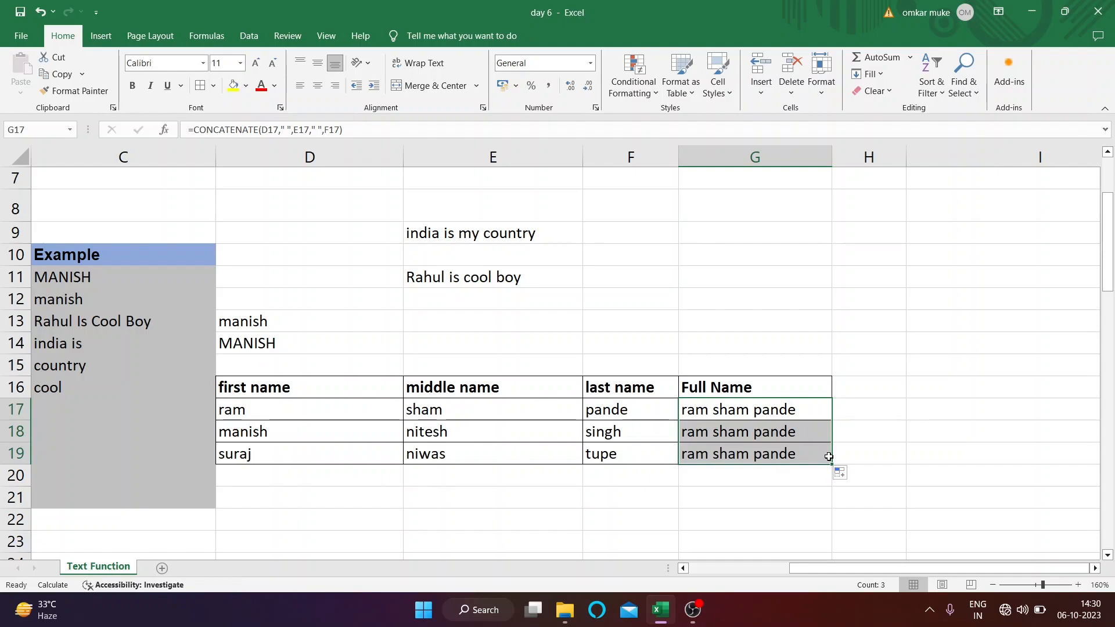
{"action": "left_click", "coordinate": [837, 460]}
{"action": "left_click", "coordinate": [840, 475]}
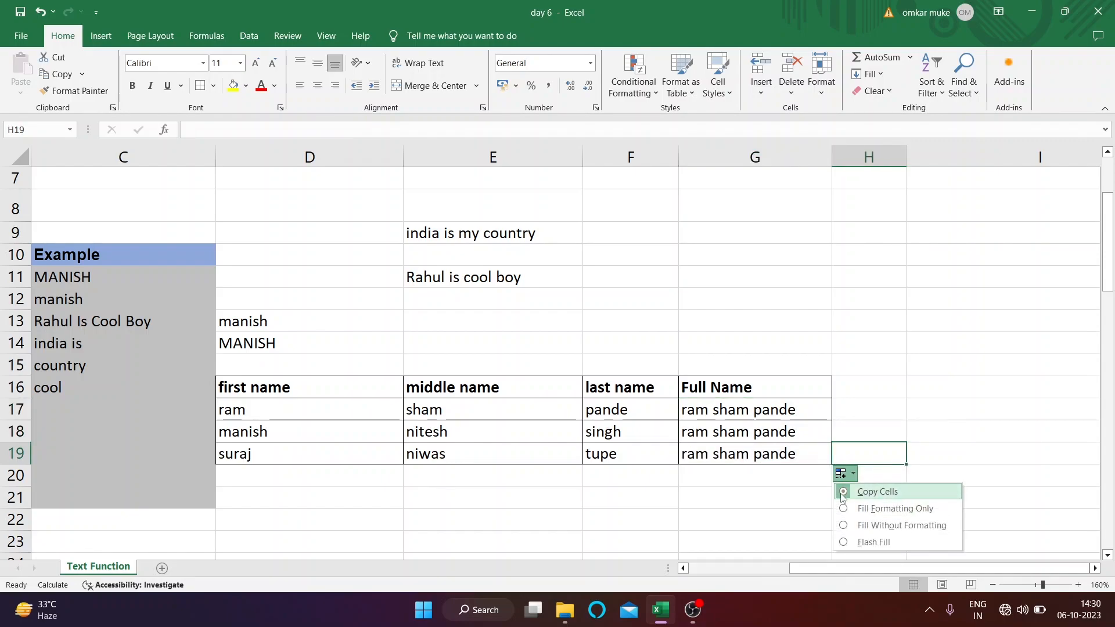
Set the workbook's calculation mode to Automatic and check the full names in G18 and G19.
{"action": "left_click", "coordinate": [791, 429]}
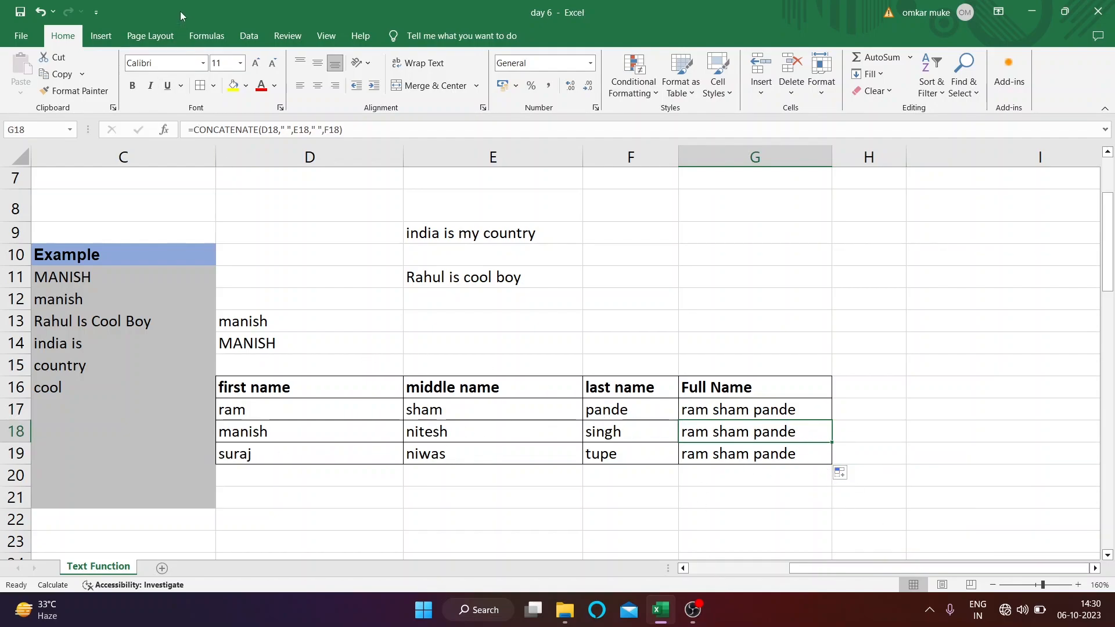
{"action": "left_click", "coordinate": [206, 35]}
{"action": "left_click", "coordinate": [810, 75]}
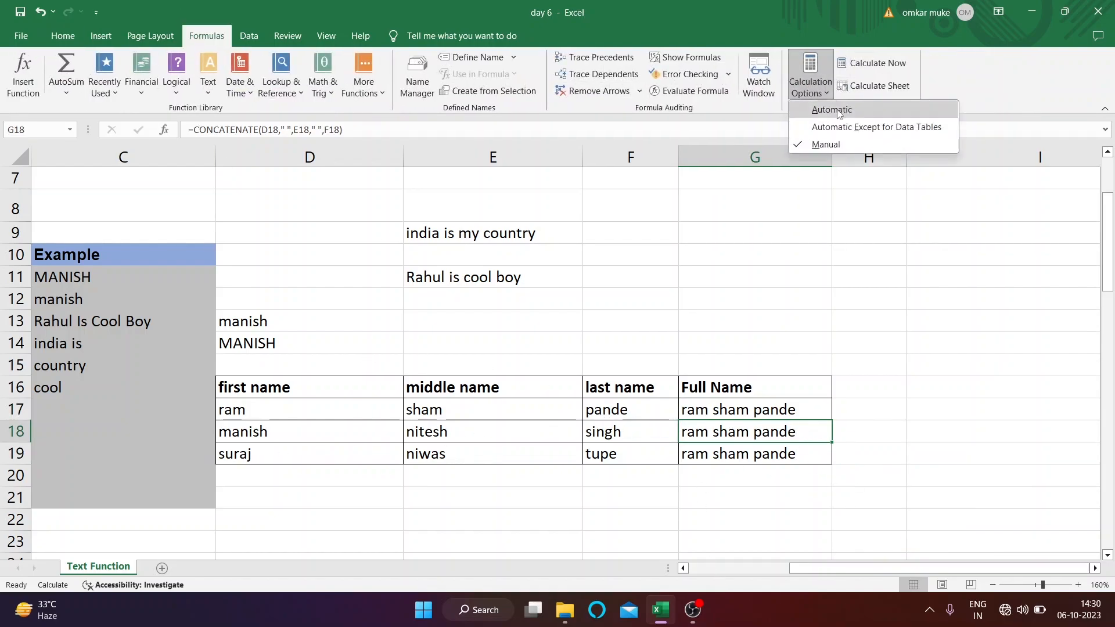
{"action": "left_click", "coordinate": [832, 109]}
{"action": "left_click", "coordinate": [742, 453]}
{"action": "left_click", "coordinate": [734, 433]}
{"action": "left_click", "coordinate": [754, 462]}
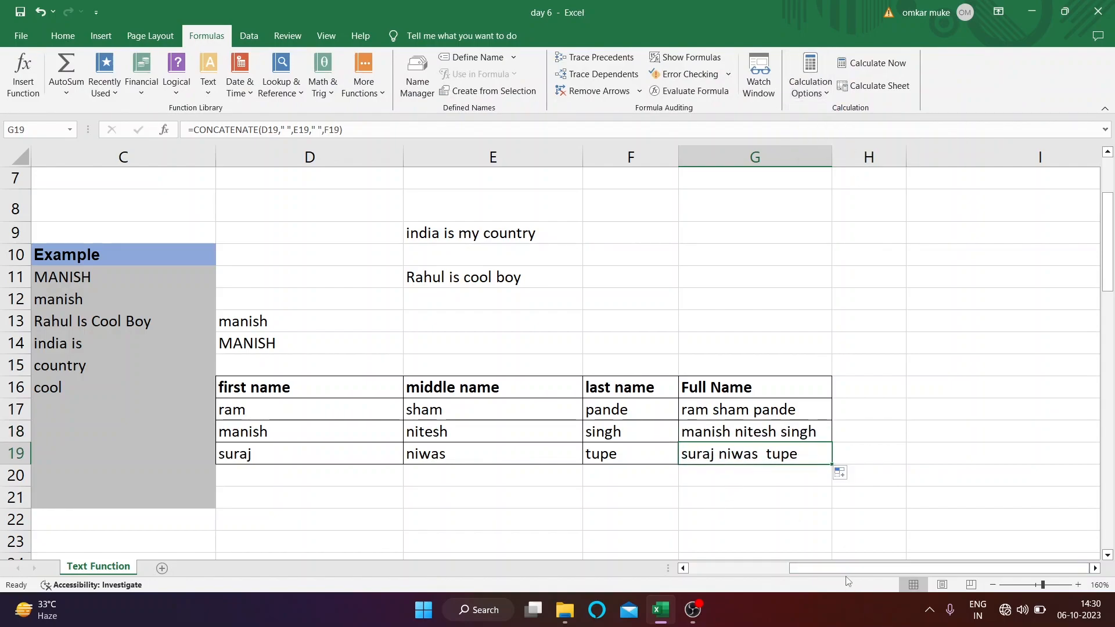
Enter the formula =LEN(D14) in cell C18 as the example for the Len function.
{"action": "left_click_drag", "start_coordinate": [850, 568], "coordinate": [749, 568]}
{"action": "left_click", "coordinate": [278, 437]}
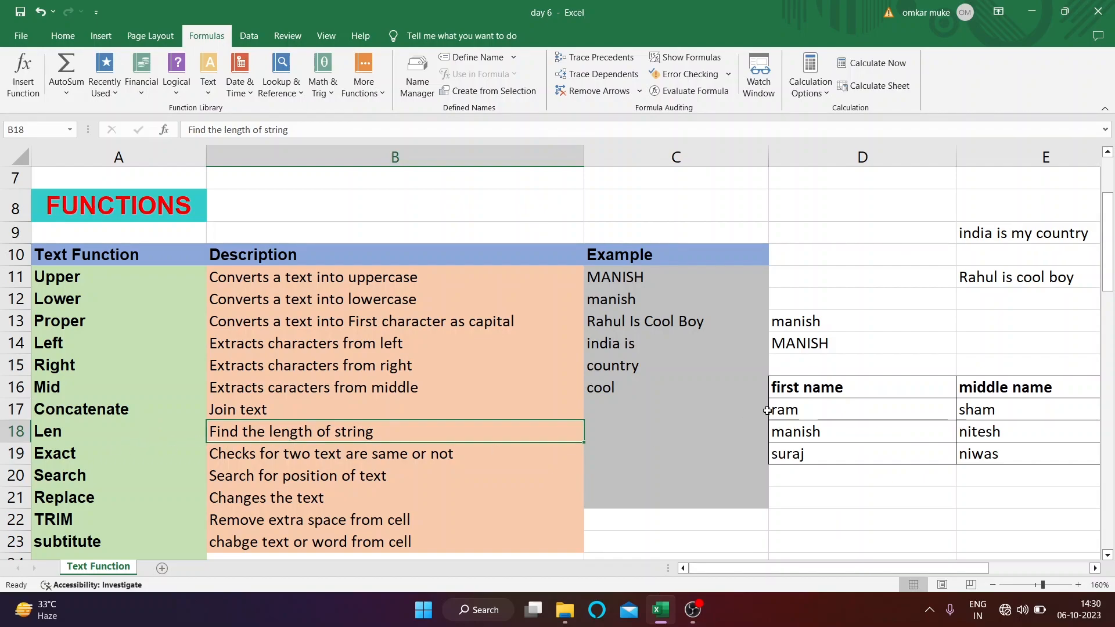
{"action": "left_click", "coordinate": [601, 432]}
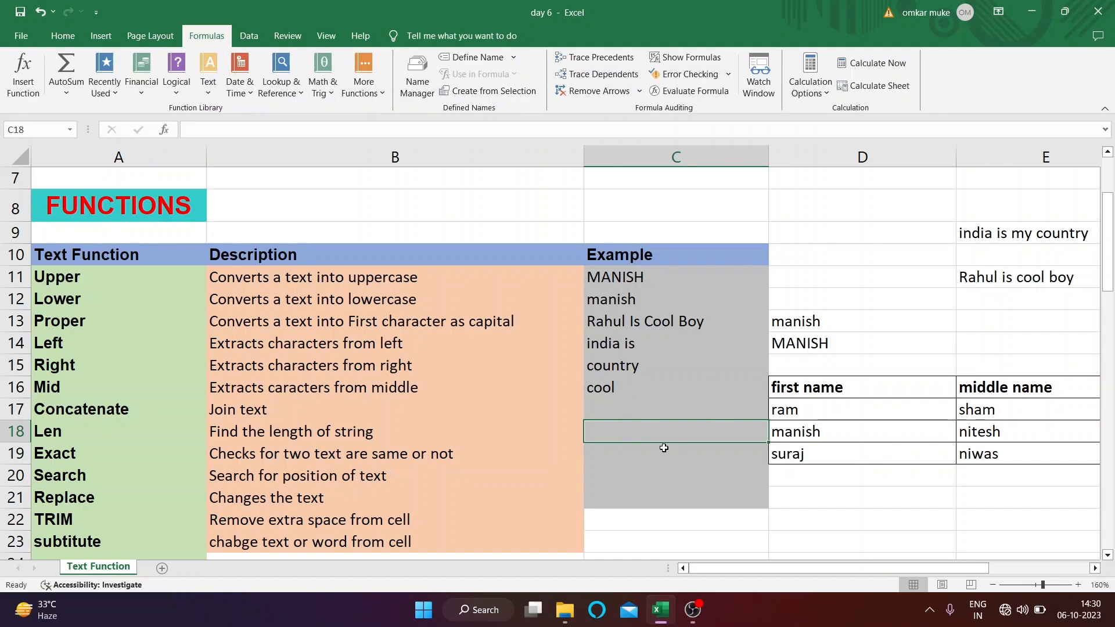
{"action": "type", "text": "=len("}
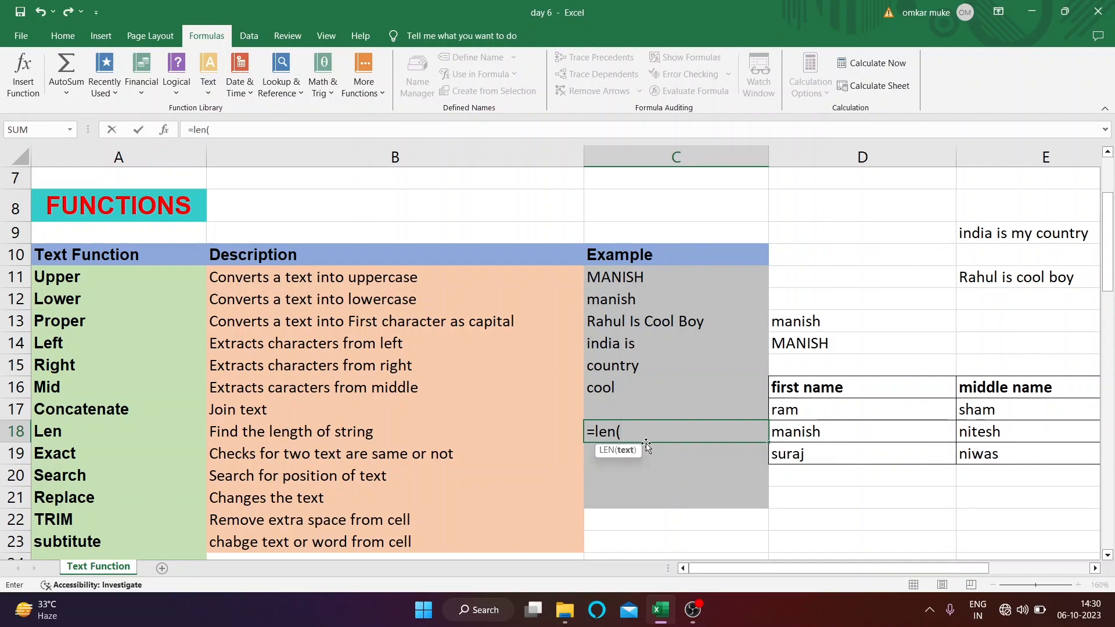
{"action": "left_click", "coordinate": [867, 354]}
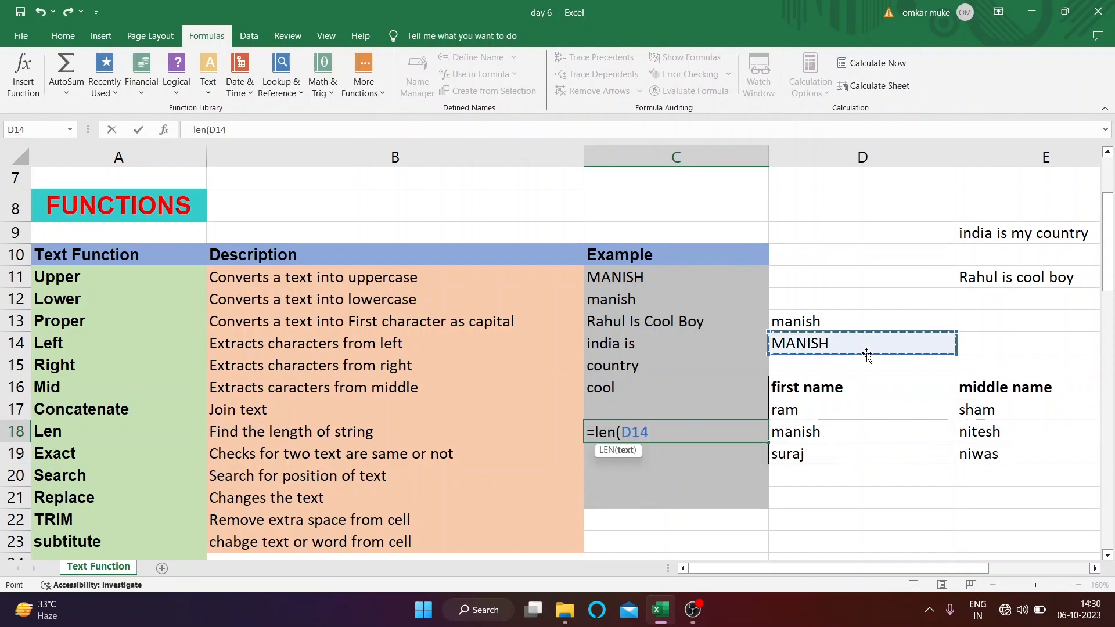
{"action": "type", "text": ")"}
{"action": "key", "text": "Return"}
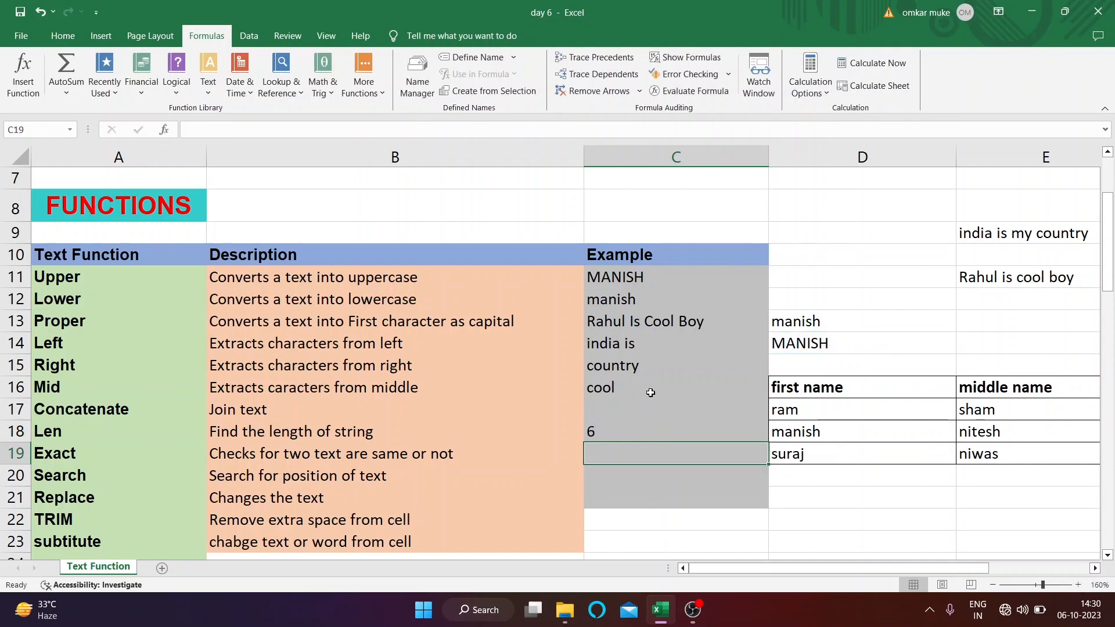
Change the cell reference in C18's LEN formula to E11.
{"action": "left_click", "coordinate": [623, 439]}
{"action": "double_click", "coordinate": [621, 430]}
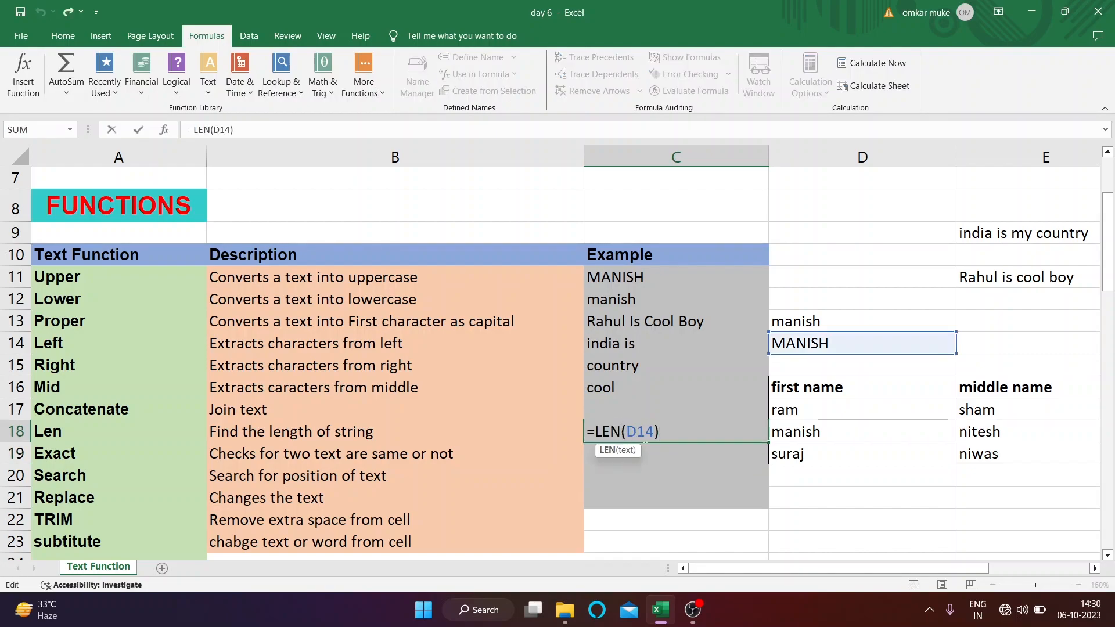
{"action": "key", "text": "Right"}
{"action": "key", "text": "Right"}
{"action": "key", "text": "Right"}
{"action": "key", "text": "BackSpace"}
{"action": "key", "text": "BackSpace"}
{"action": "key", "text": "BackSpace"}
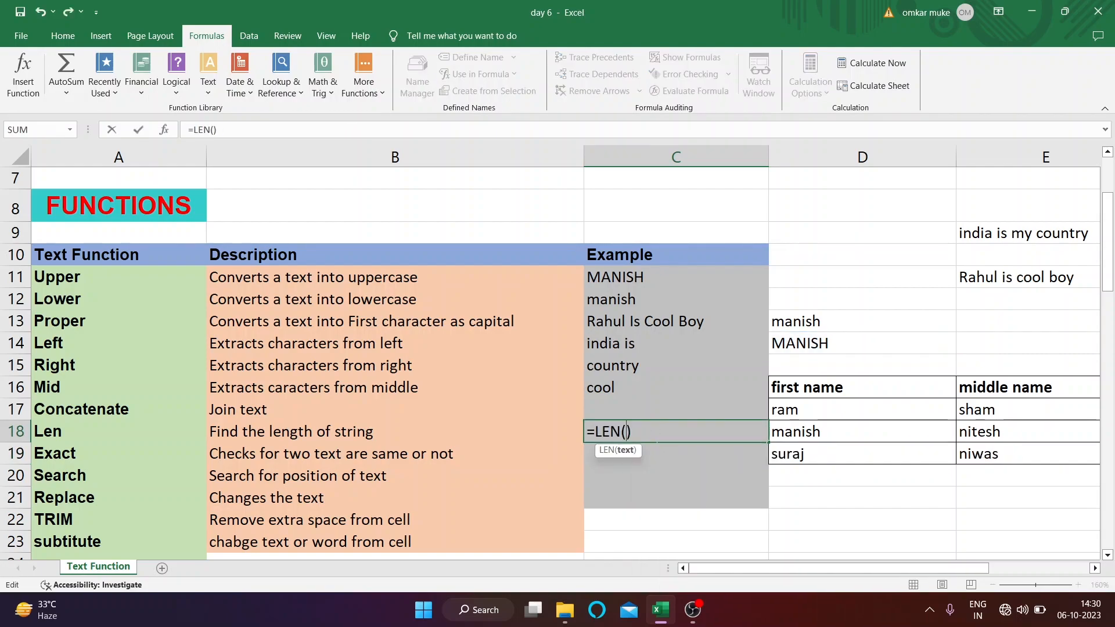
{"action": "left_click", "coordinate": [982, 277]}
{"action": "key", "text": "Return"}
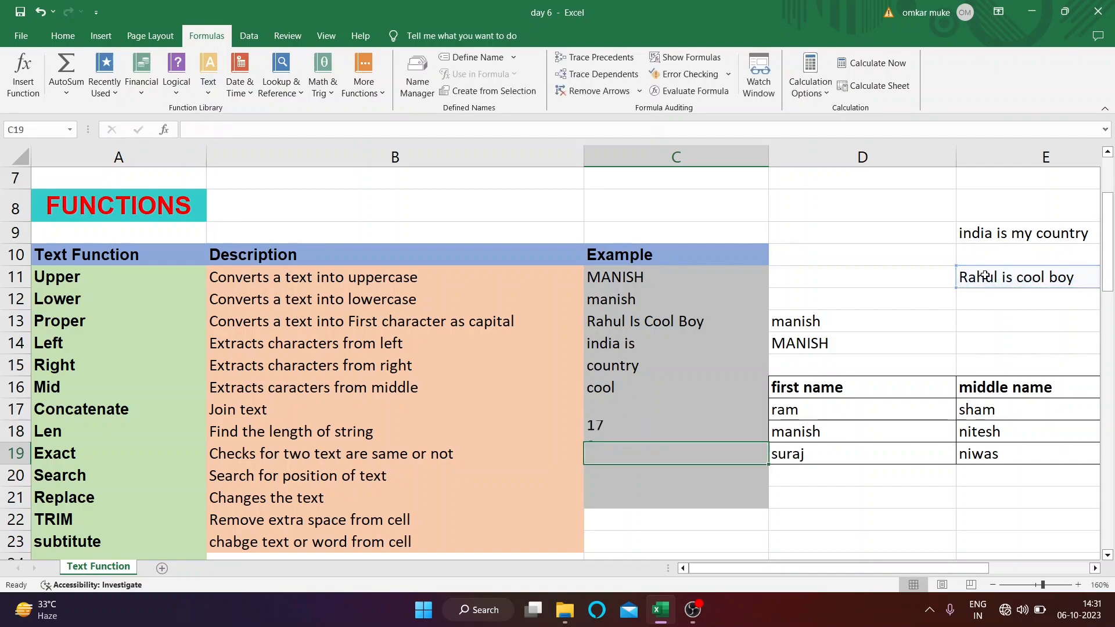
Examine the LEN formula in C18 and the cell it refers to, leaving the formula as it is.
{"action": "left_click", "coordinate": [599, 434]}
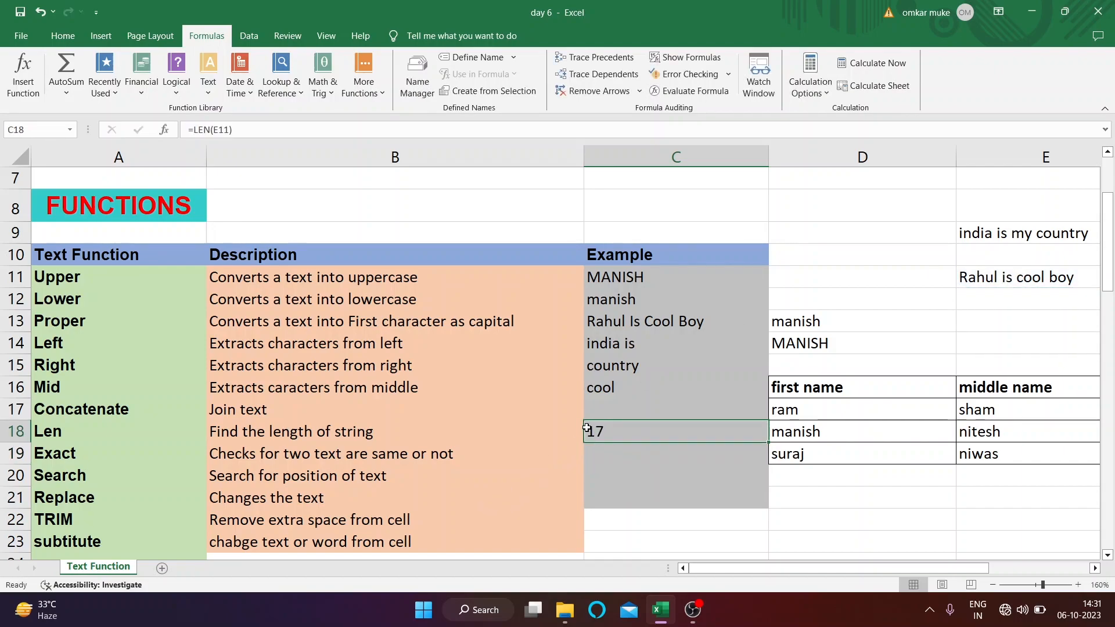
{"action": "double_click", "coordinate": [627, 432]}
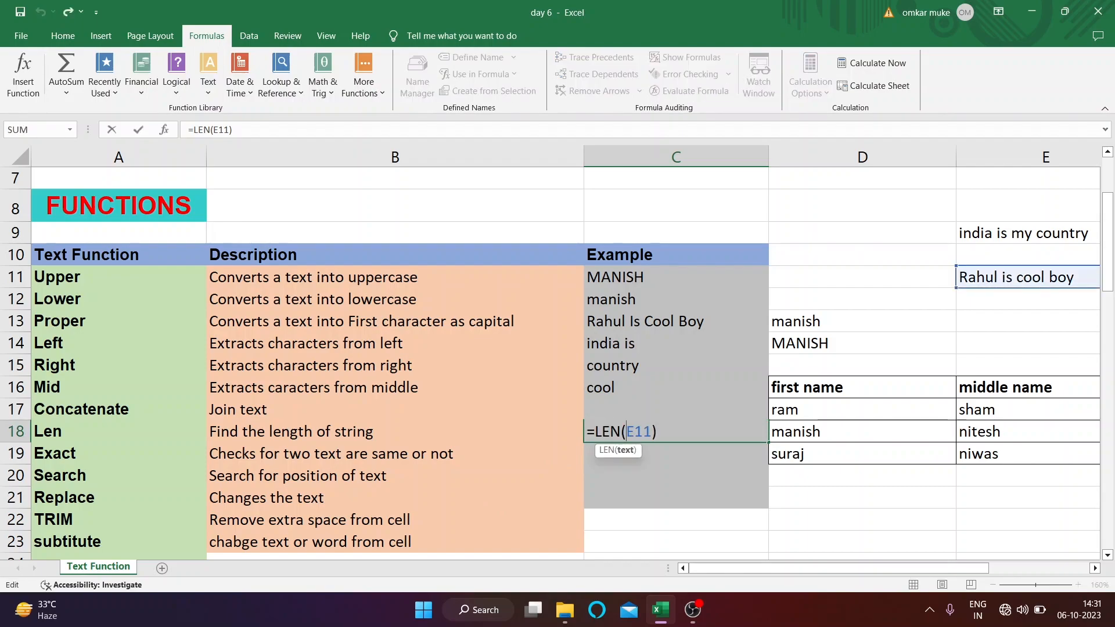
{"action": "key", "text": "Return"}
{"action": "left_click", "coordinate": [661, 428]}
{"action": "double_click", "coordinate": [656, 427]}
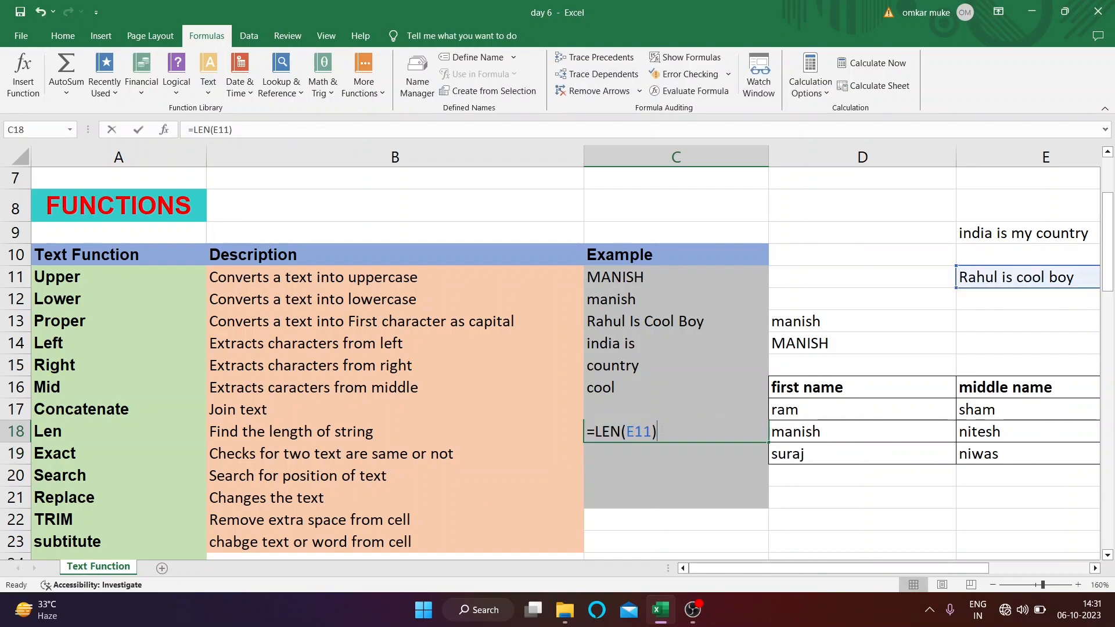
{"action": "key", "text": "Return"}
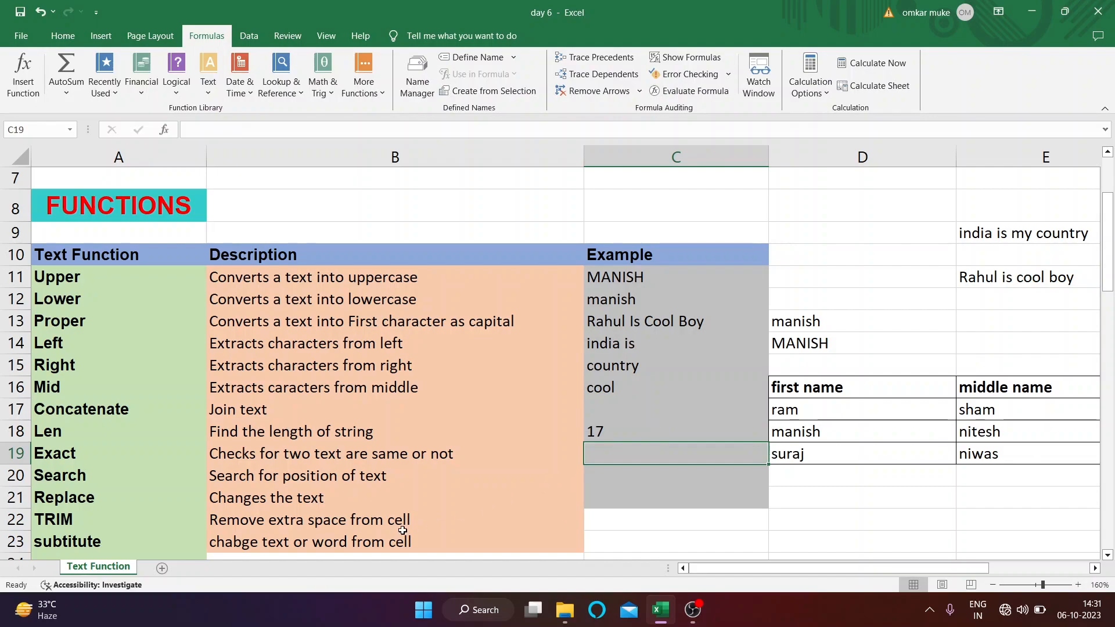
Enter the formula =EXACT(D13,D14) in cell C19 as the example for the Exact function.
{"action": "scroll", "coordinate": [665, 454], "scroll_direction": "down", "scroll_amount": 1}
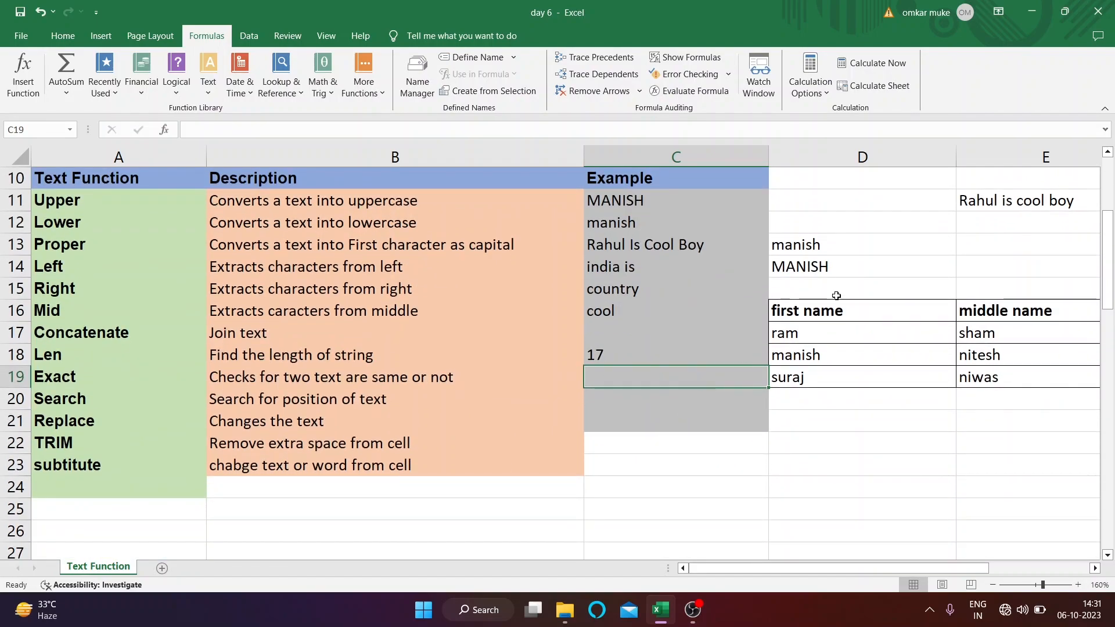
{"action": "left_click", "coordinate": [819, 252]}
{"action": "left_click", "coordinate": [833, 277]}
{"action": "left_click", "coordinate": [826, 265]}
{"action": "left_click", "coordinate": [825, 244]}
{"action": "left_click", "coordinate": [604, 369]}
{"action": "type", "text": "=ec"}
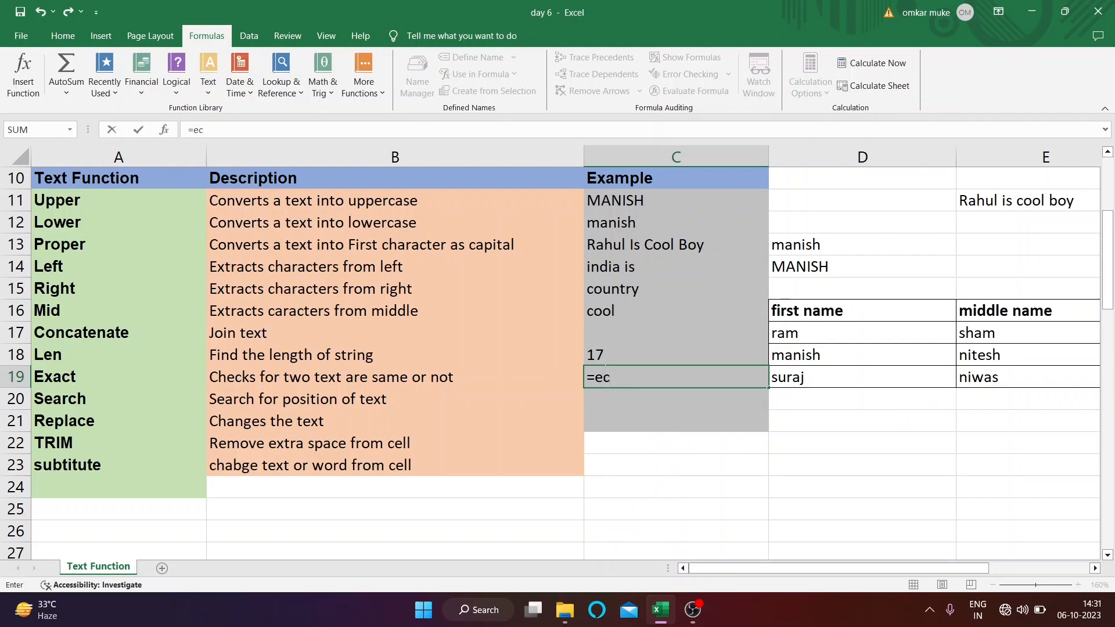
{"action": "key", "text": "BackSpace"}
{"action": "type", "text": "xac"}
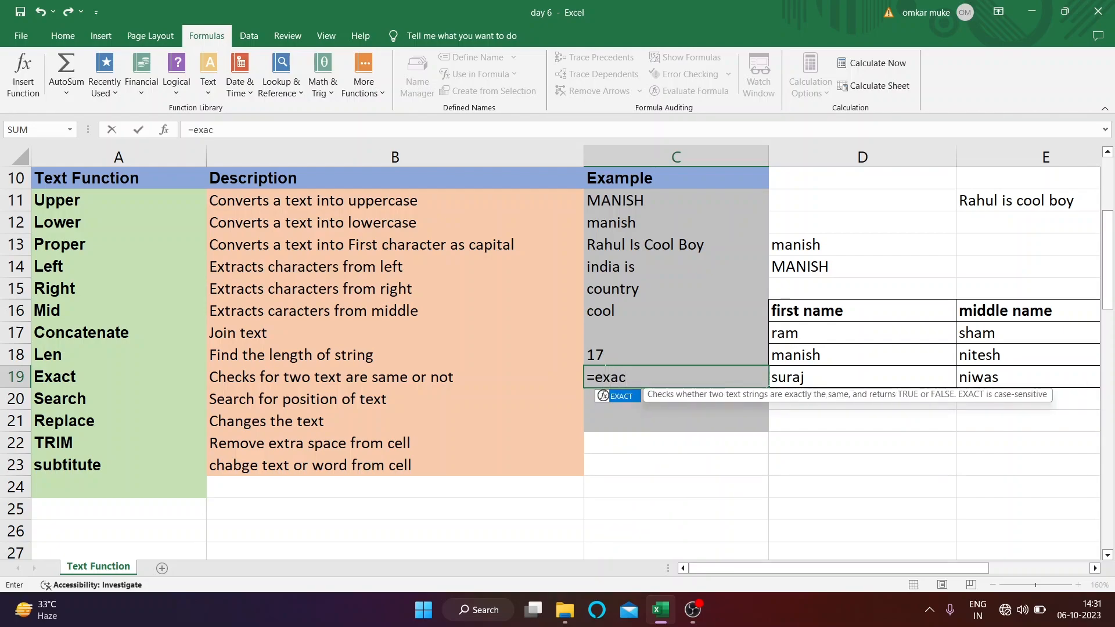
{"action": "key", "text": "Tab"}
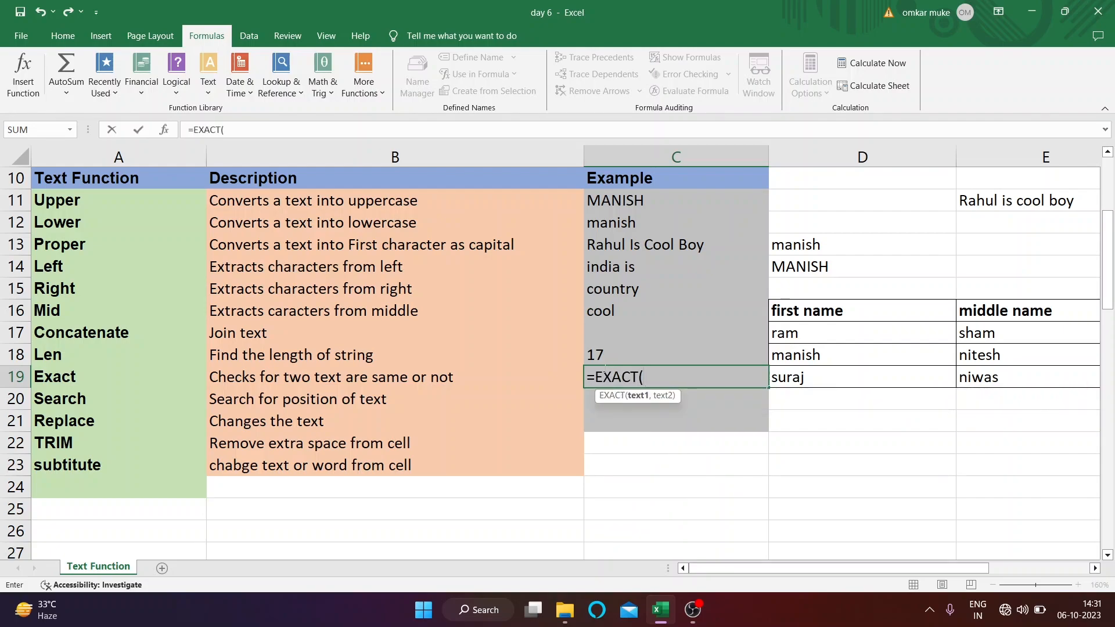
{"action": "left_click", "coordinate": [820, 250]}
{"action": "type", "text": ","}
{"action": "left_click", "coordinate": [835, 265]}
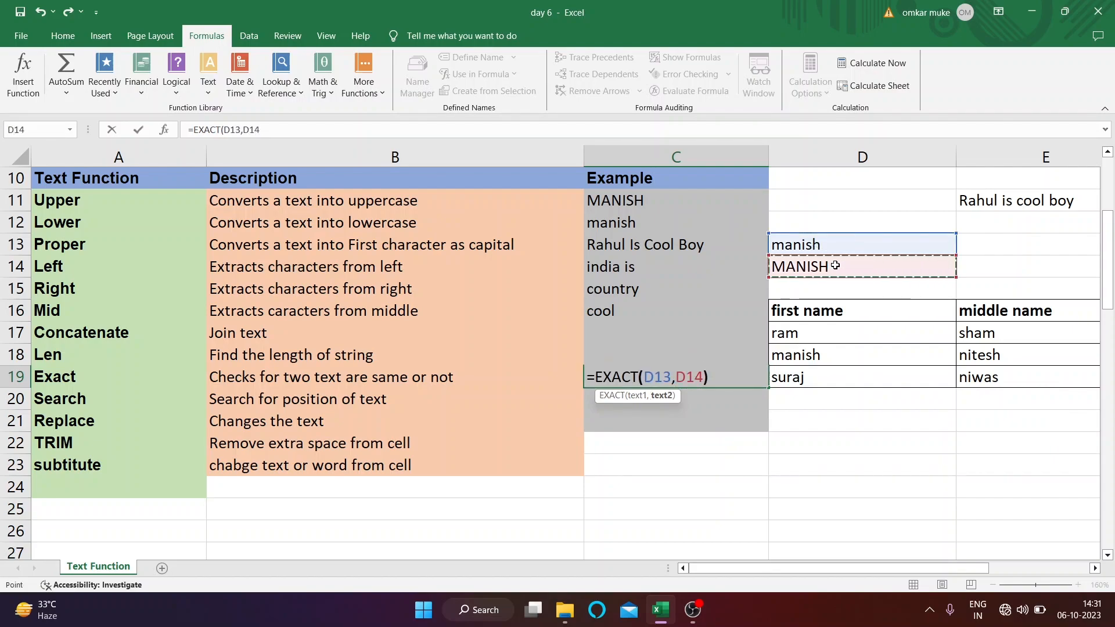
{"action": "type", "text": ")"}
{"action": "key", "text": "Return"}
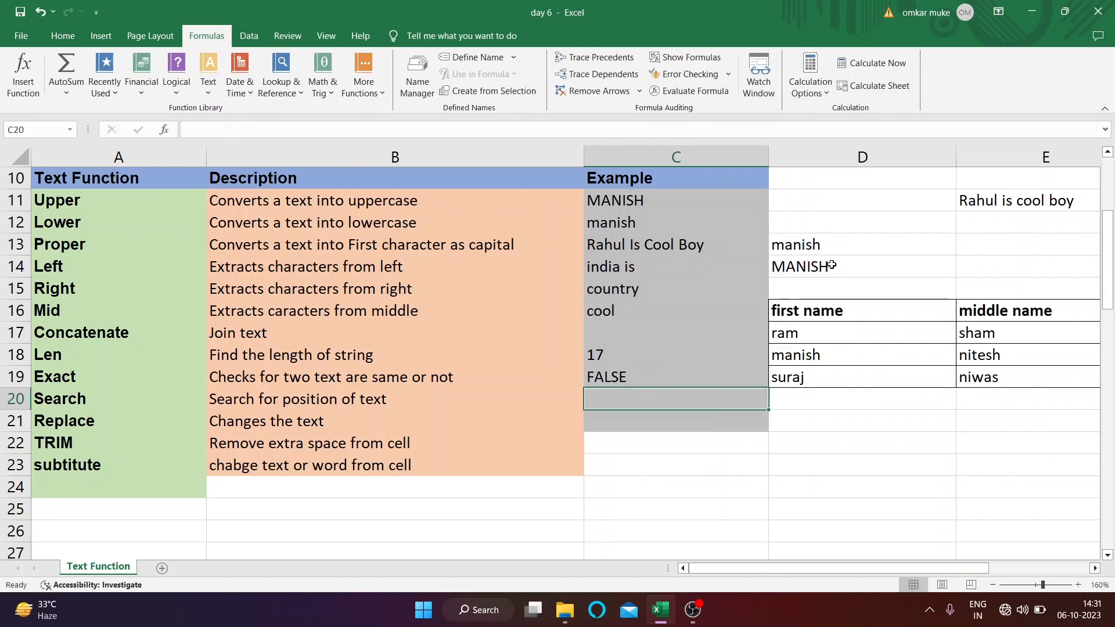
Examine the EXACT formula in C19 and compare the letter case of the two texts in D13 and D14.
{"action": "left_click", "coordinate": [608, 379]}
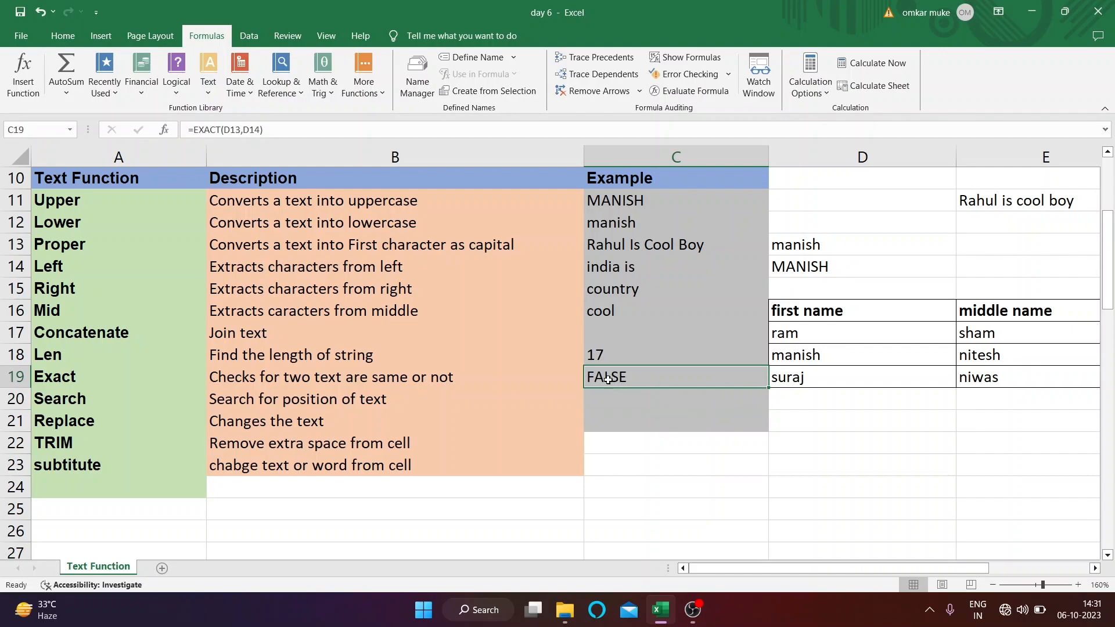
{"action": "left_click", "coordinate": [847, 270]}
{"action": "left_click", "coordinate": [827, 241]}
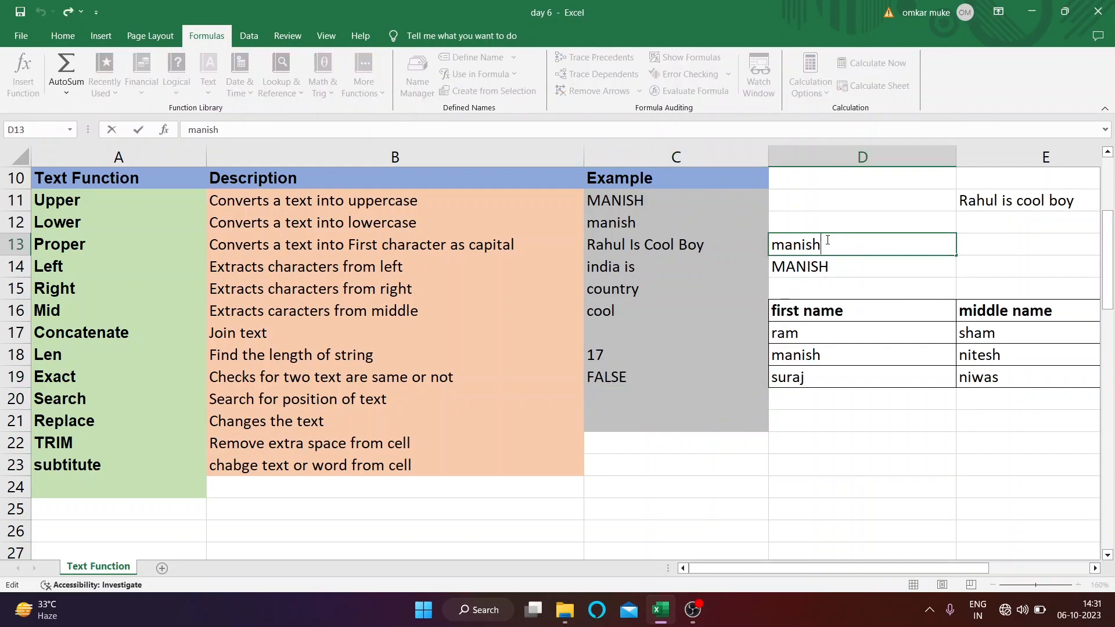
{"action": "left_click", "coordinate": [835, 268]}
{"action": "left_click", "coordinate": [813, 244]}
{"action": "left_click", "coordinate": [822, 266]}
{"action": "left_click", "coordinate": [814, 247]}
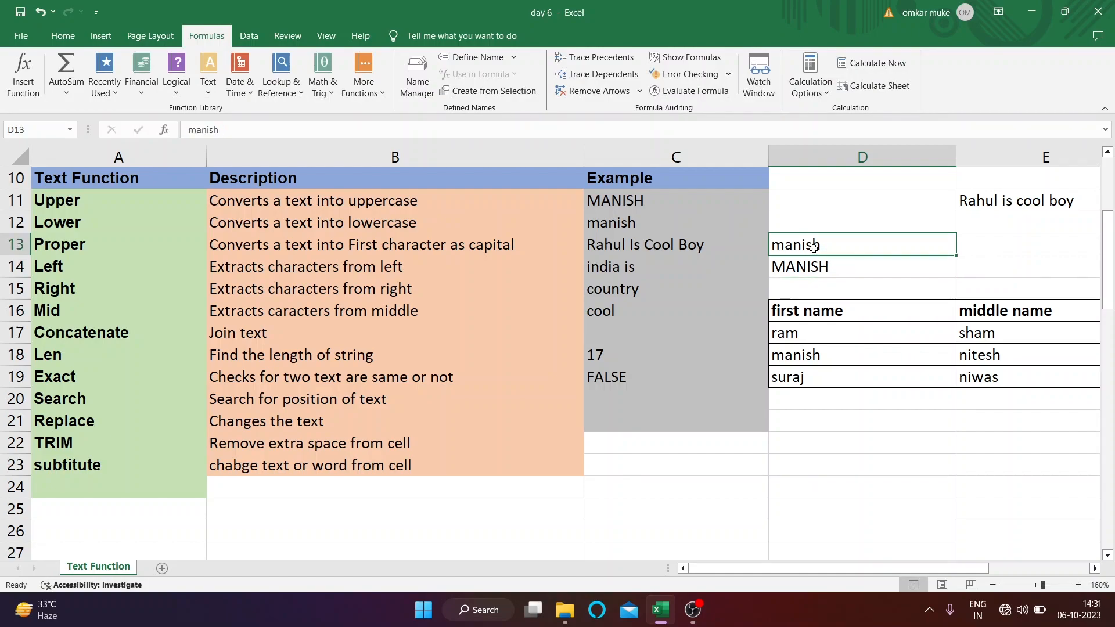
{"action": "left_click", "coordinate": [654, 374]}
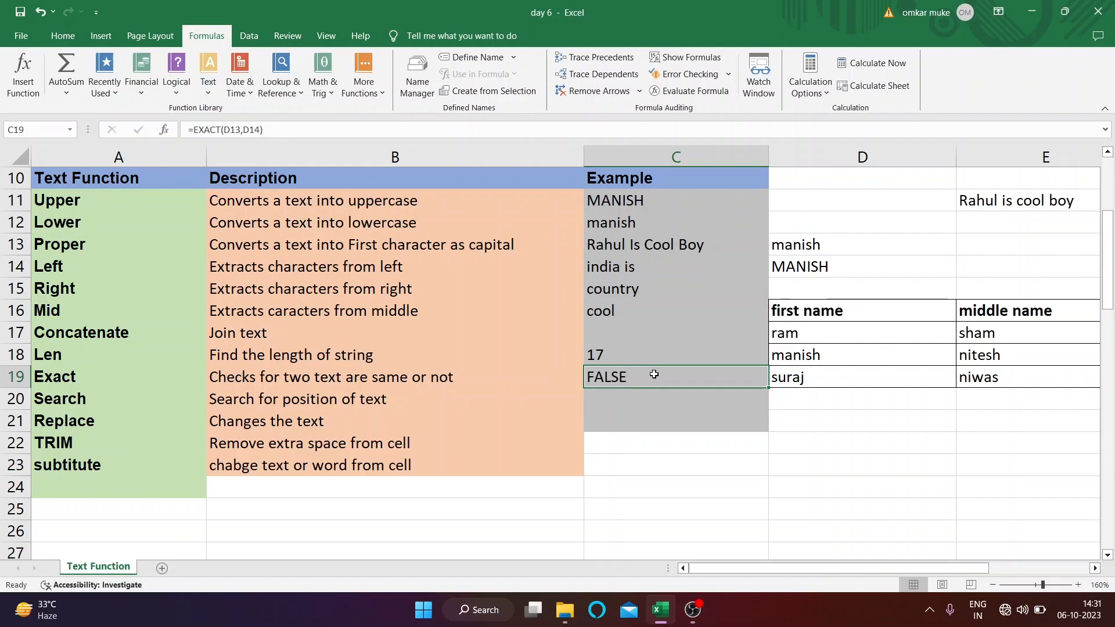
{"action": "left_click", "coordinate": [776, 268]}
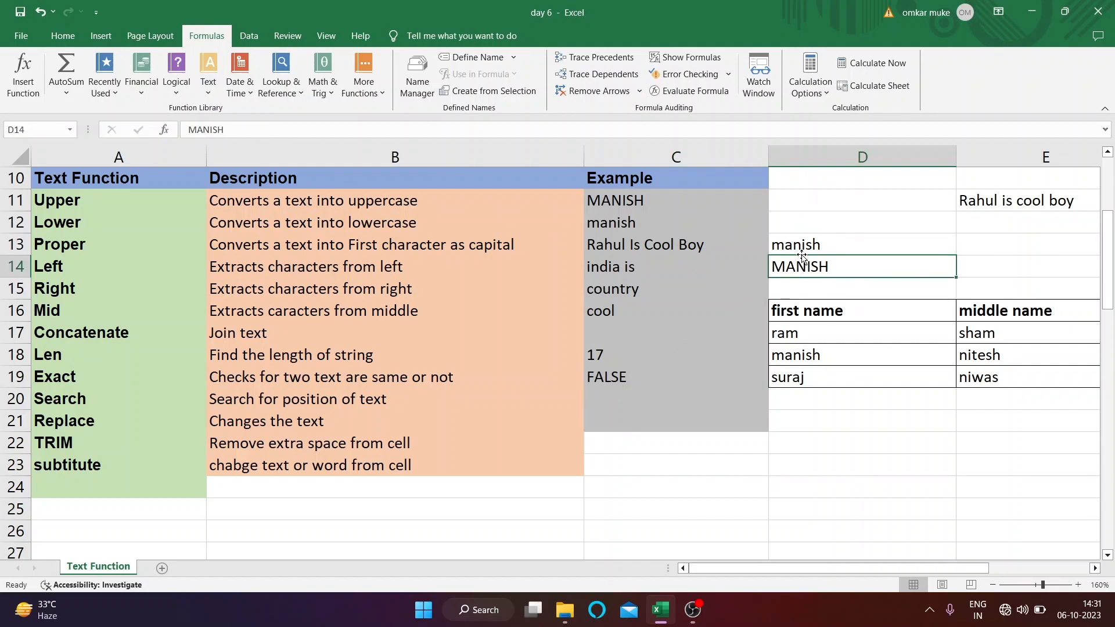
{"action": "left_click", "coordinate": [793, 246]}
{"action": "left_click", "coordinate": [822, 288]}
{"action": "left_click", "coordinate": [798, 264]}
{"action": "left_click", "coordinate": [797, 245]}
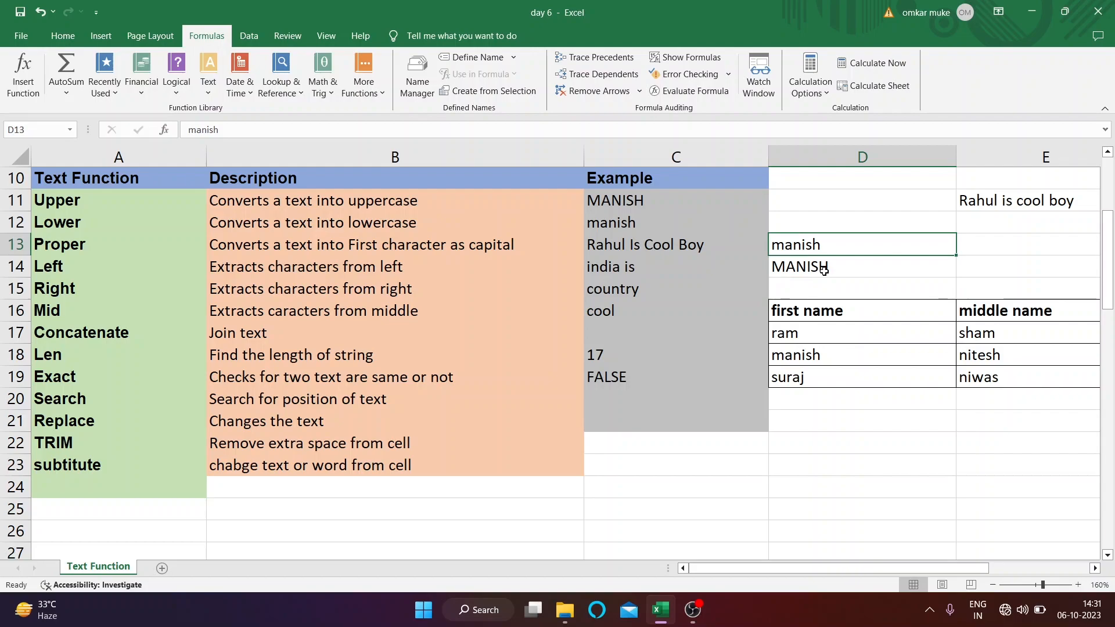
Enter the same uppercase sample name as in D14 into cell E14.
{"action": "left_click", "coordinate": [975, 269]}
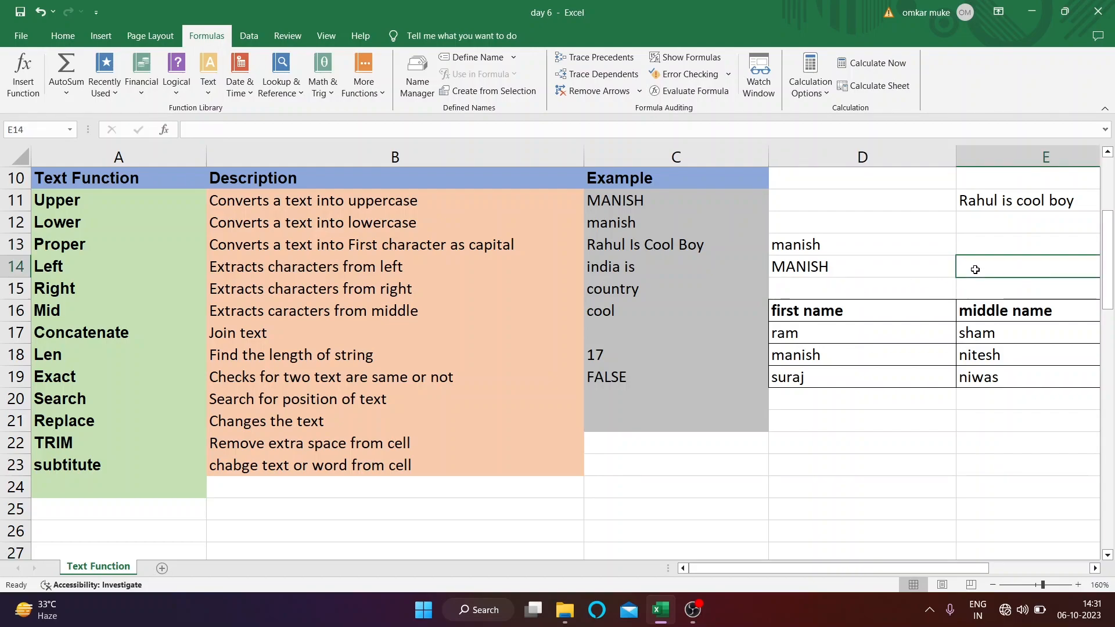
{"action": "key", "text": "Caps_Lock"}
{"action": "type", "text": "MANISH"}
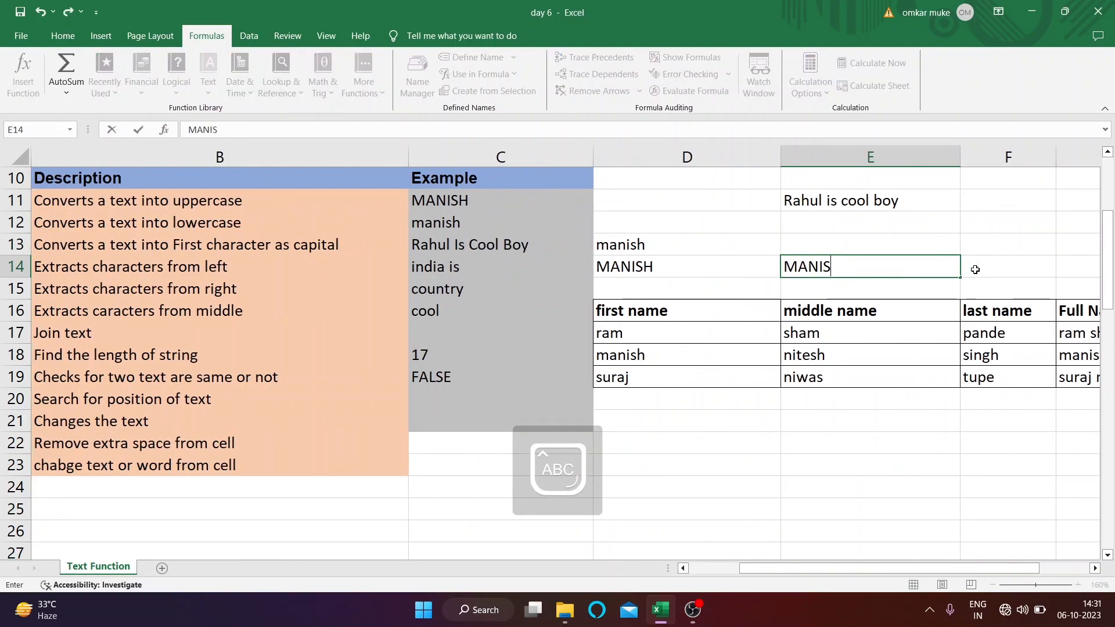
{"action": "key", "text": "Return"}
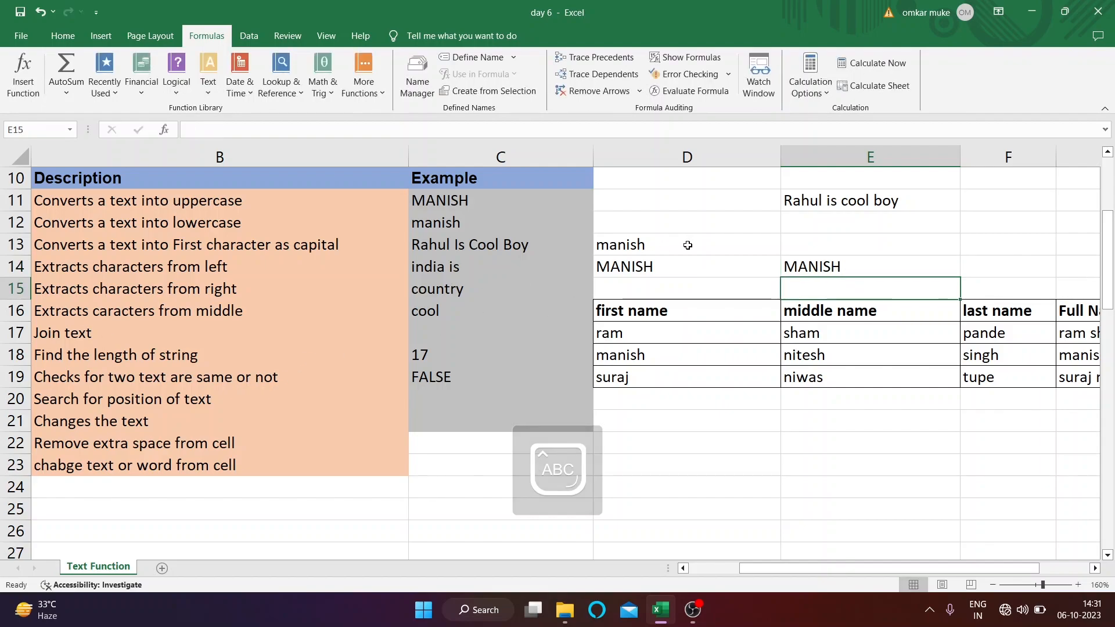
Change the references in C19's EXACT formula so that it compares D14 with E14.
{"action": "double_click", "coordinate": [457, 377]}
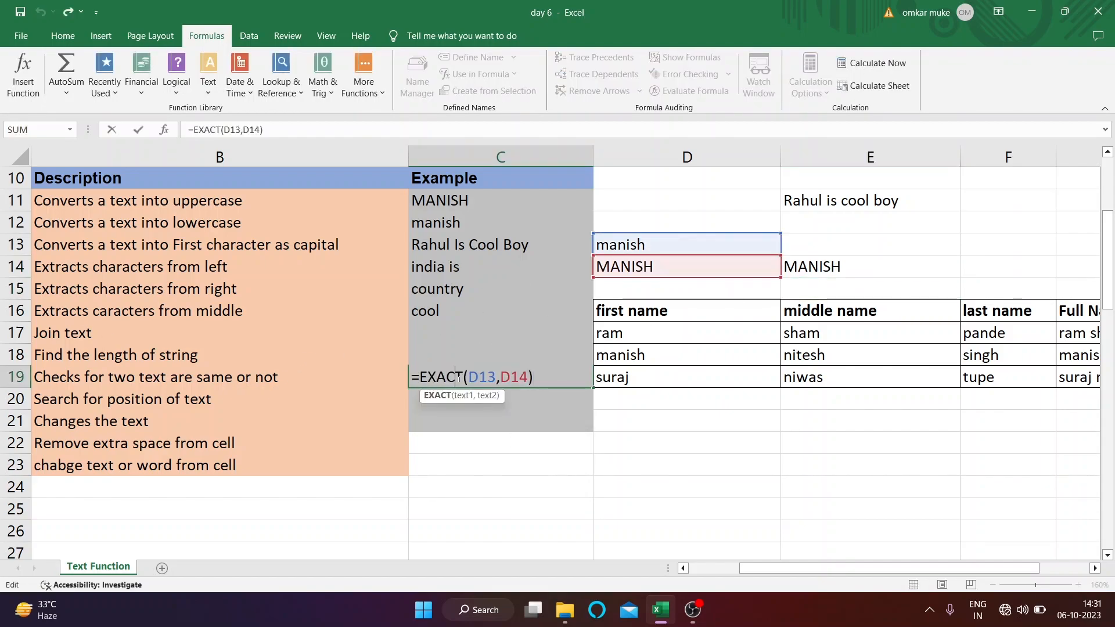
{"action": "left_click", "coordinate": [857, 269]}
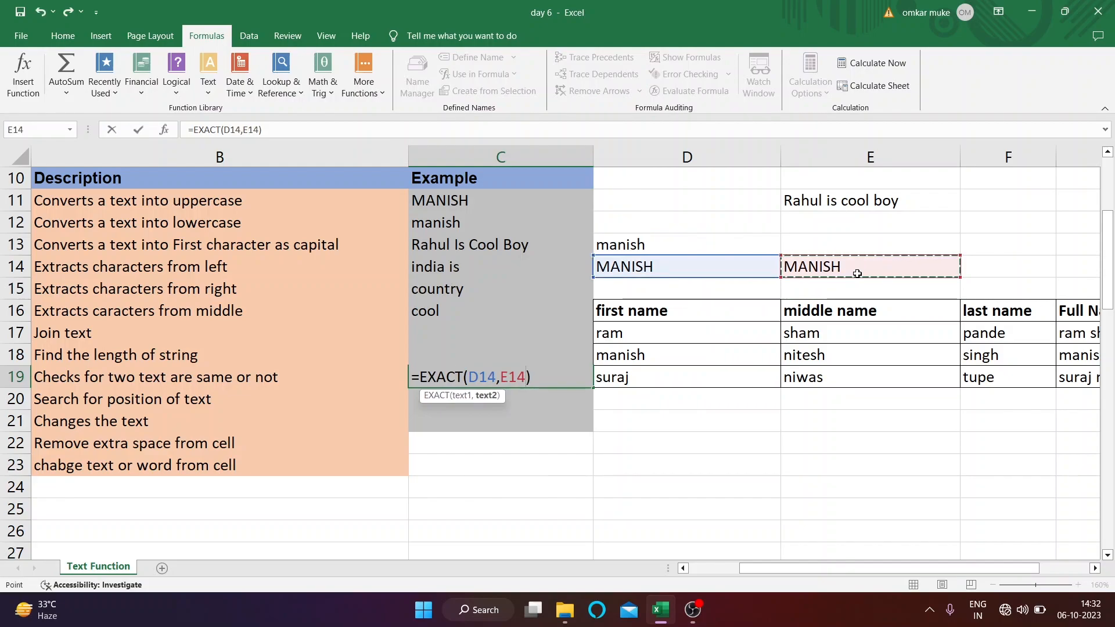
{"action": "key", "text": "Return"}
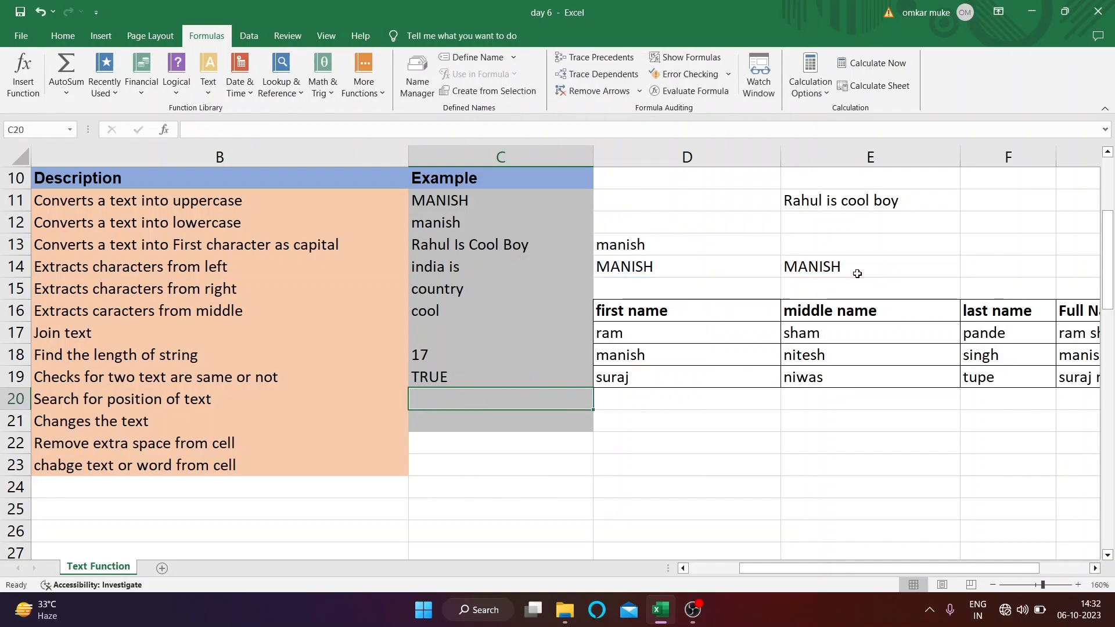
{"action": "key", "text": "Up"}
{"action": "left_click_drag", "start_coordinate": [765, 562], "coordinate": [716, 562]}
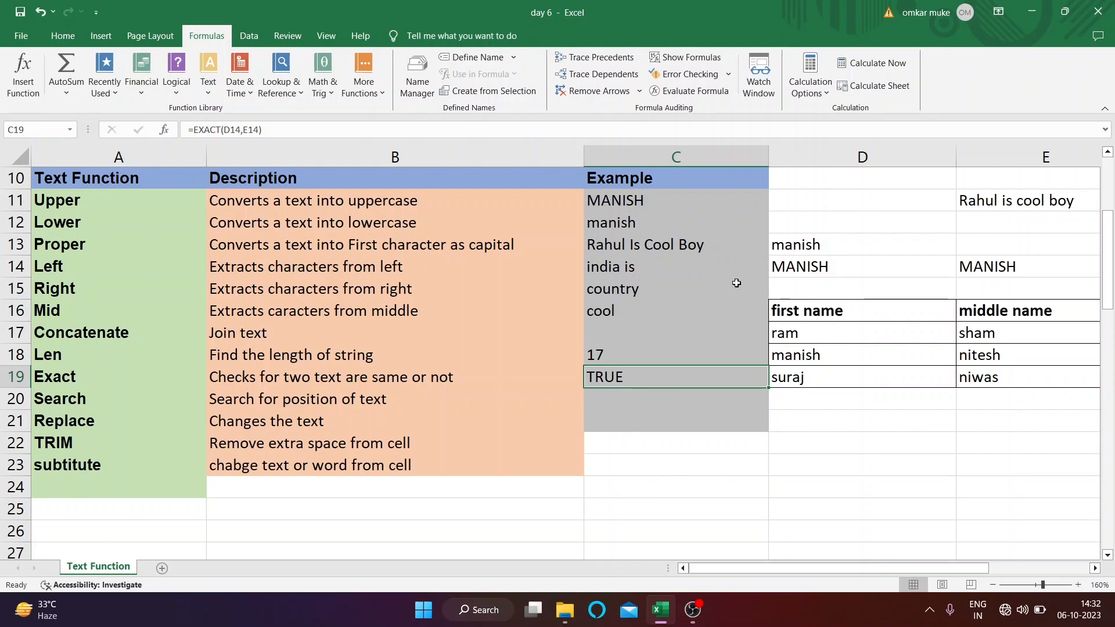
Enter the formula =SEARCH("cool",E11) in cell C20 as the example for the Search function and review it.
{"action": "left_click", "coordinate": [635, 396]}
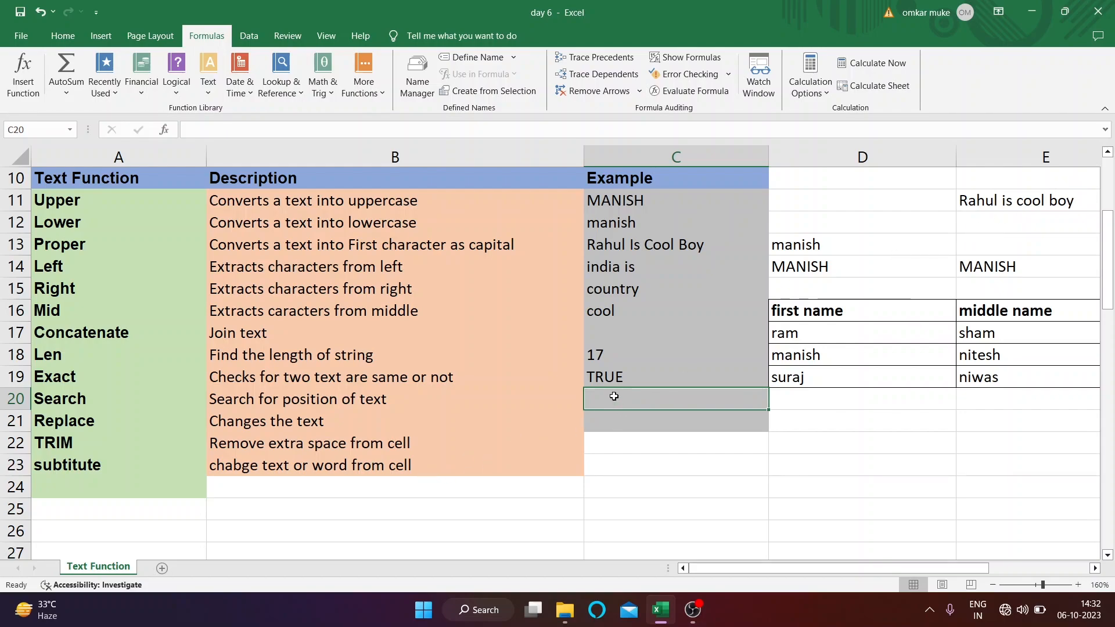
{"action": "type", "text": "=SER"}
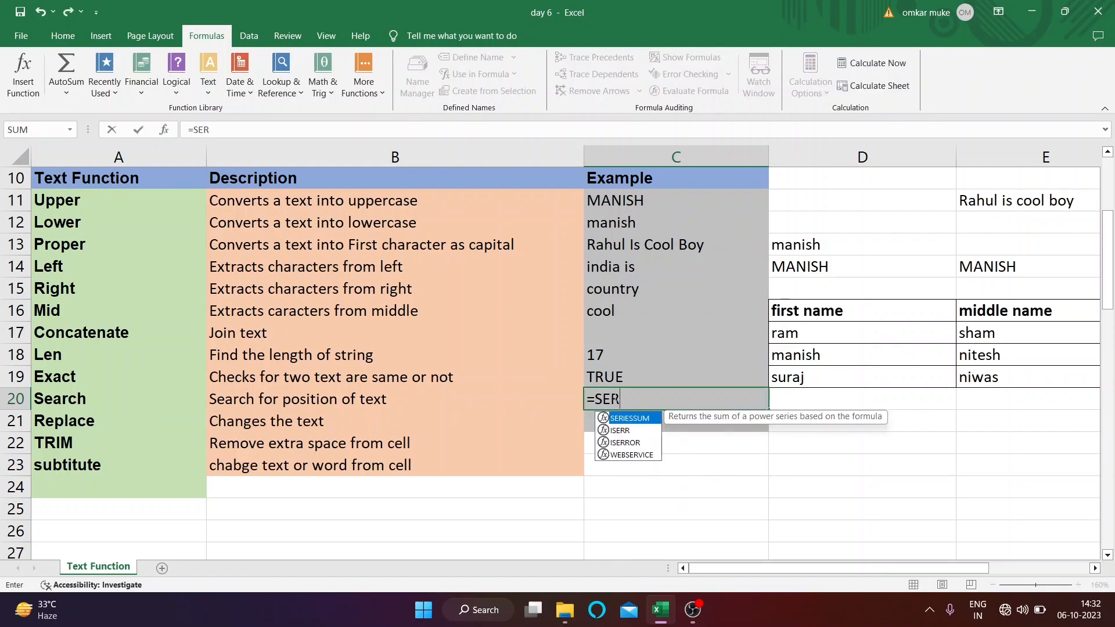
{"action": "key", "text": "BackSpace"}
{"action": "type", "text": "ARCH("}
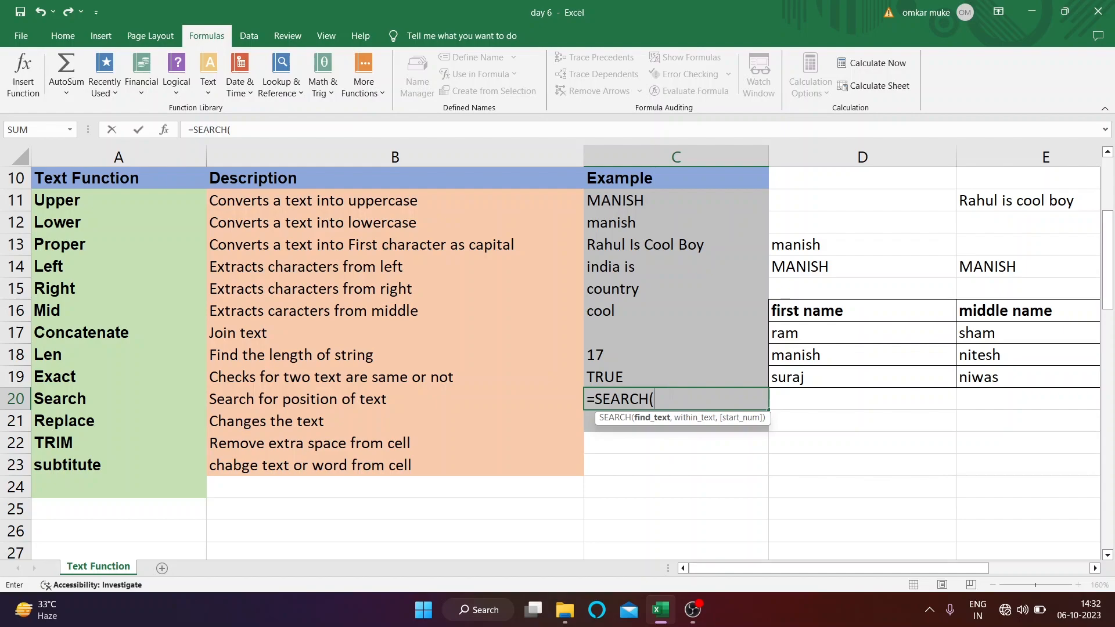
{"action": "type", "text": "\"COOL"}
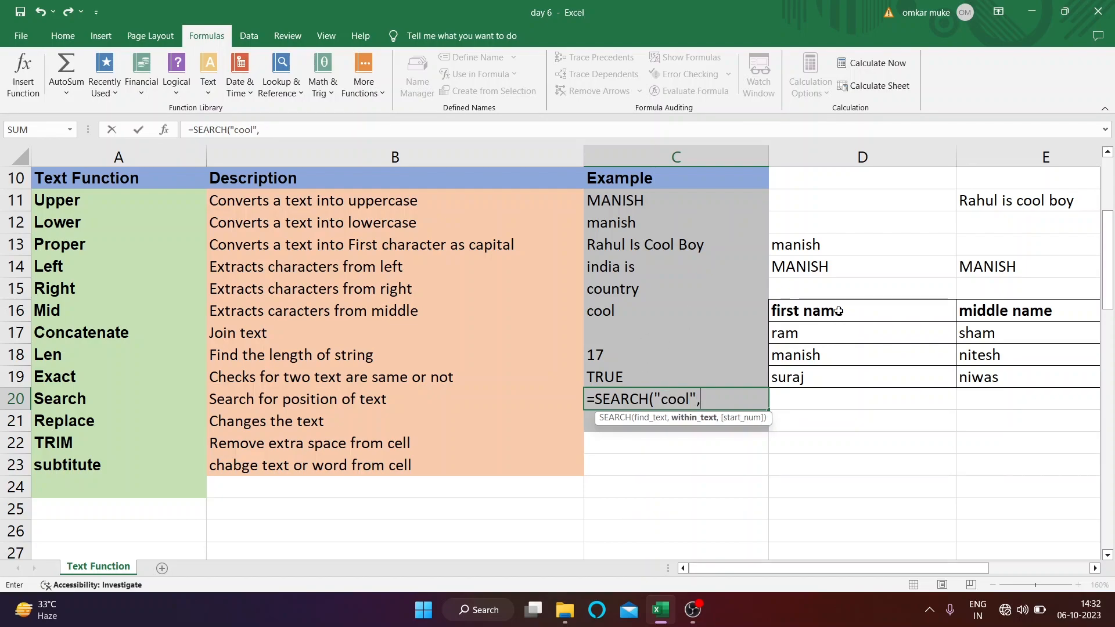
{"action": "left_click", "coordinate": [986, 199]}
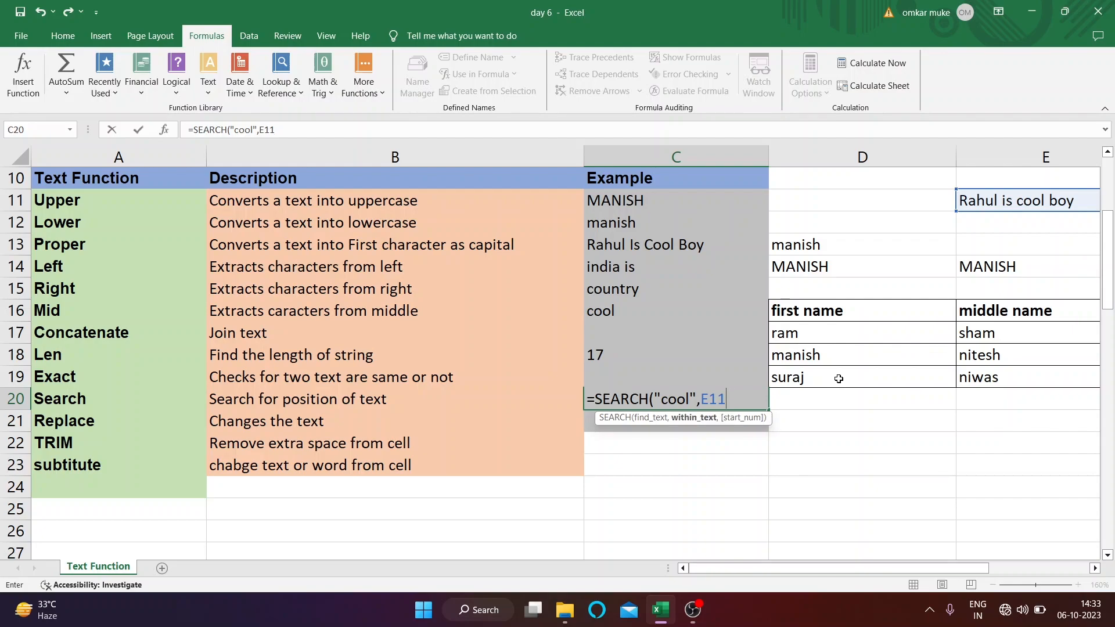
{"action": "type", "text": ")"}
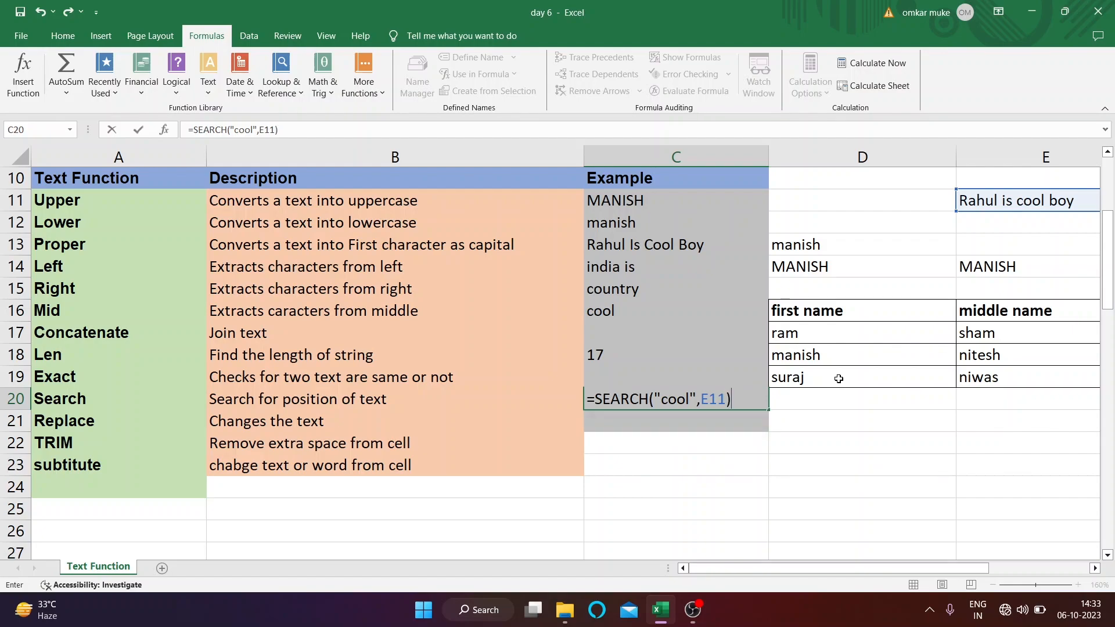
{"action": "key", "text": "Return"}
{"action": "left_click", "coordinate": [649, 393]}
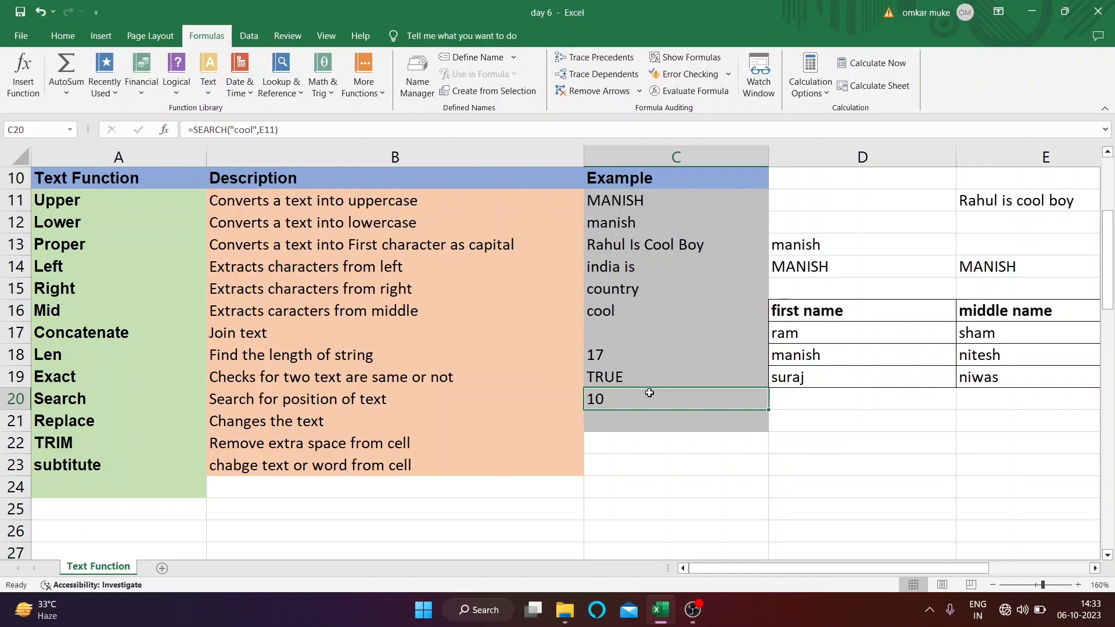
{"action": "double_click", "coordinate": [649, 394]}
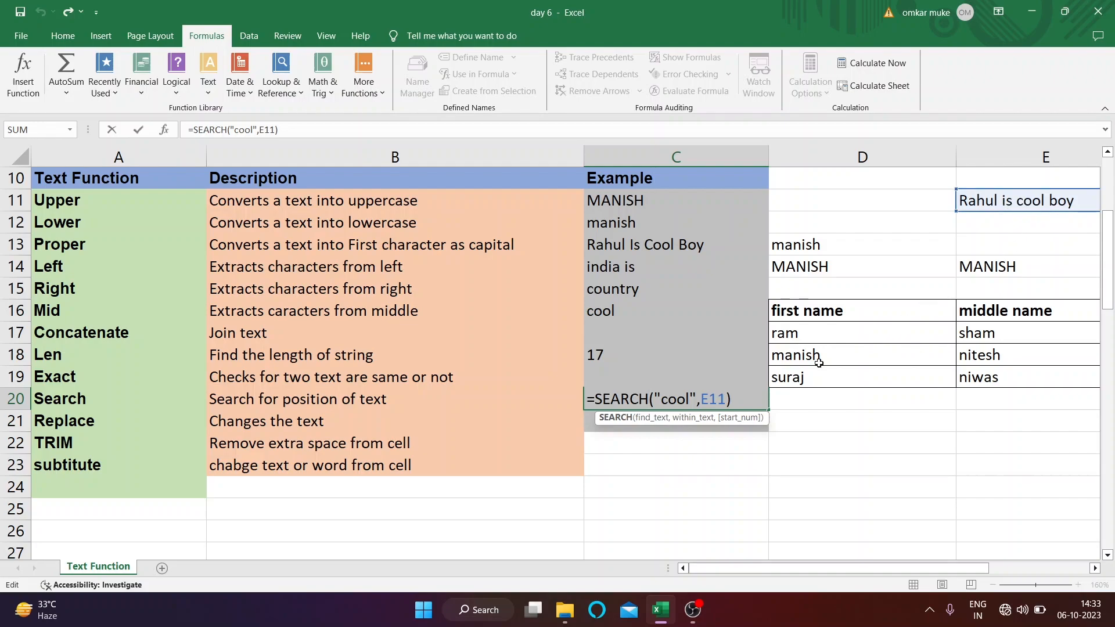
{"action": "key", "text": "Return"}
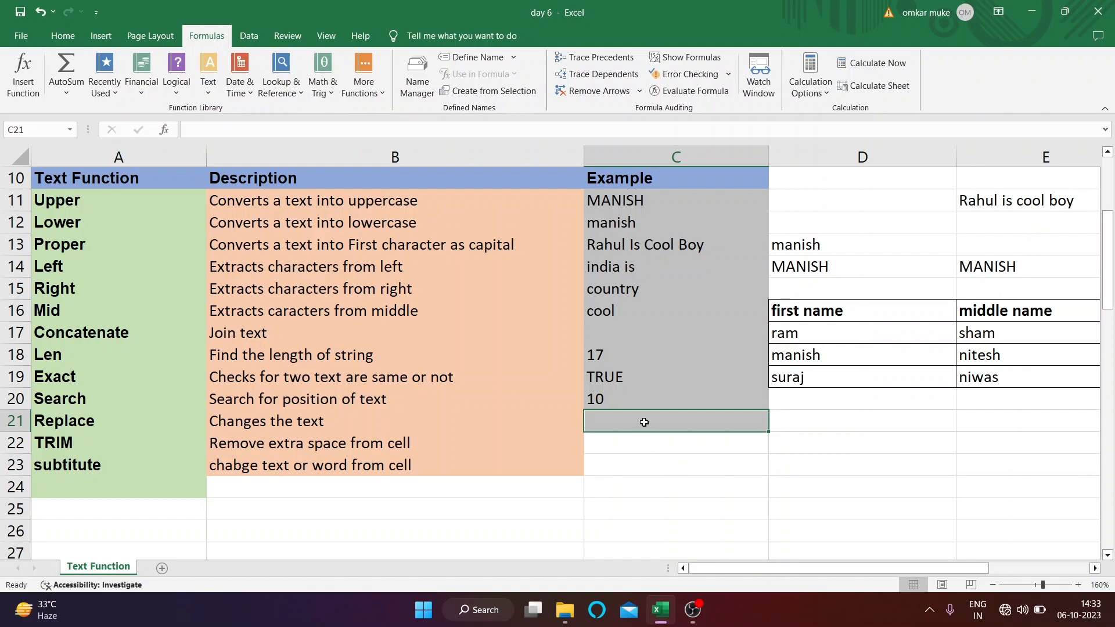
Enter the formula =REPLACE(E11,10,4,"good") in cell C21 as the example for the Replace function.
{"action": "type", "text": "="}
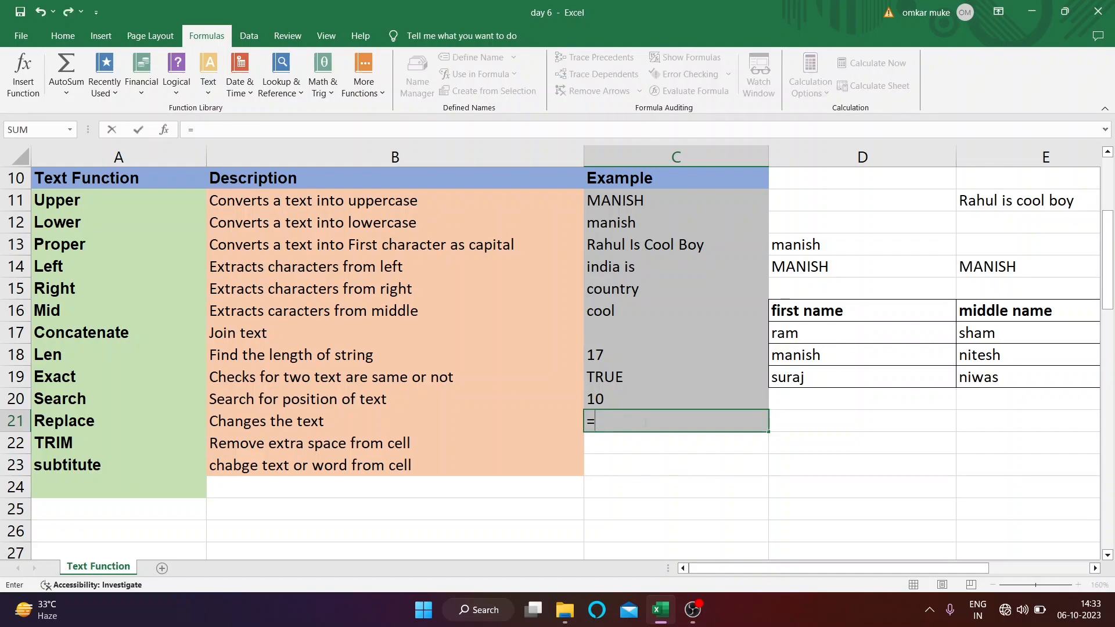
{"action": "type", "text": "rep"}
{"action": "key", "text": "Tab"}
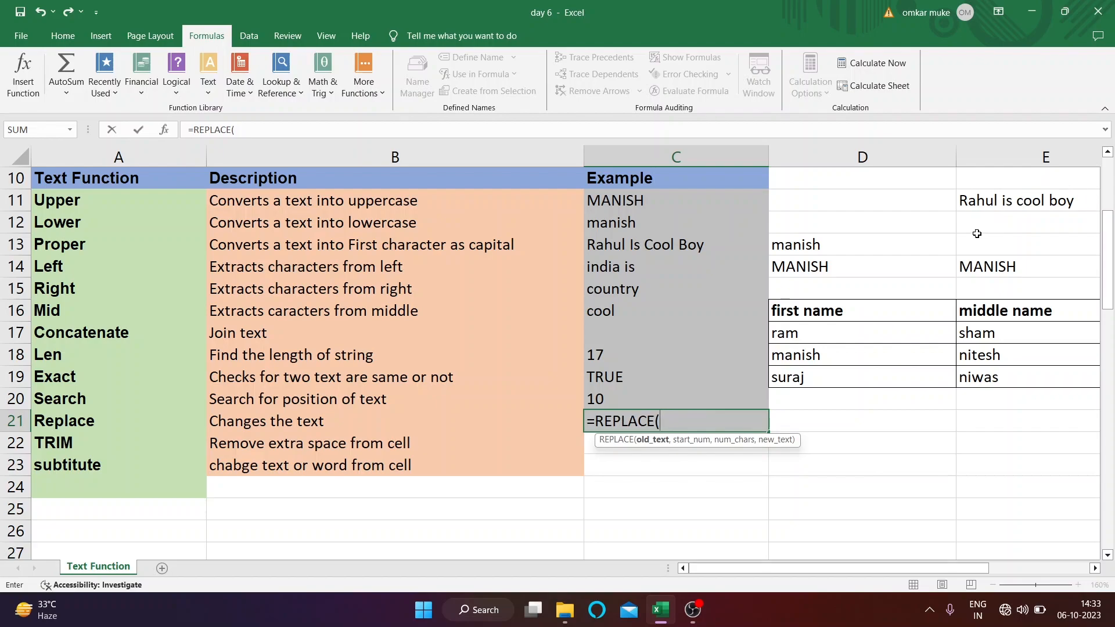
{"action": "left_click", "coordinate": [980, 199]}
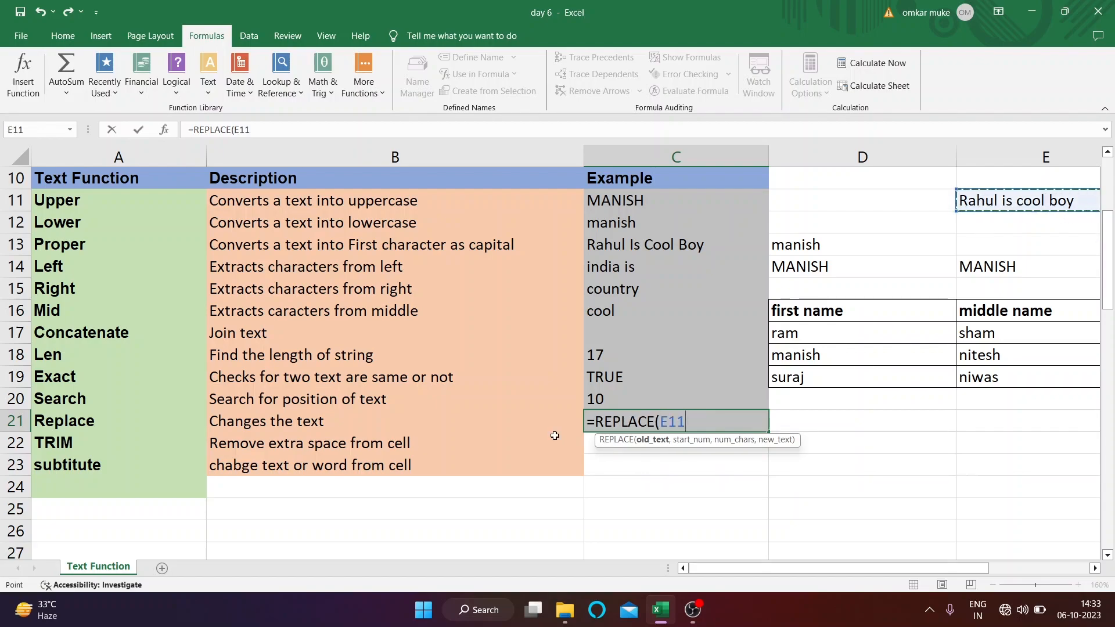
{"action": "type", "text": ","}
{"action": "mouse_move", "coordinate": [717, 578]}
{"action": "left_mouse_down"}
{"action": "mouse_move", "coordinate": [728, 578]}
{"action": "mouse_move", "coordinate": [717, 578]}
{"action": "left_mouse_up"}
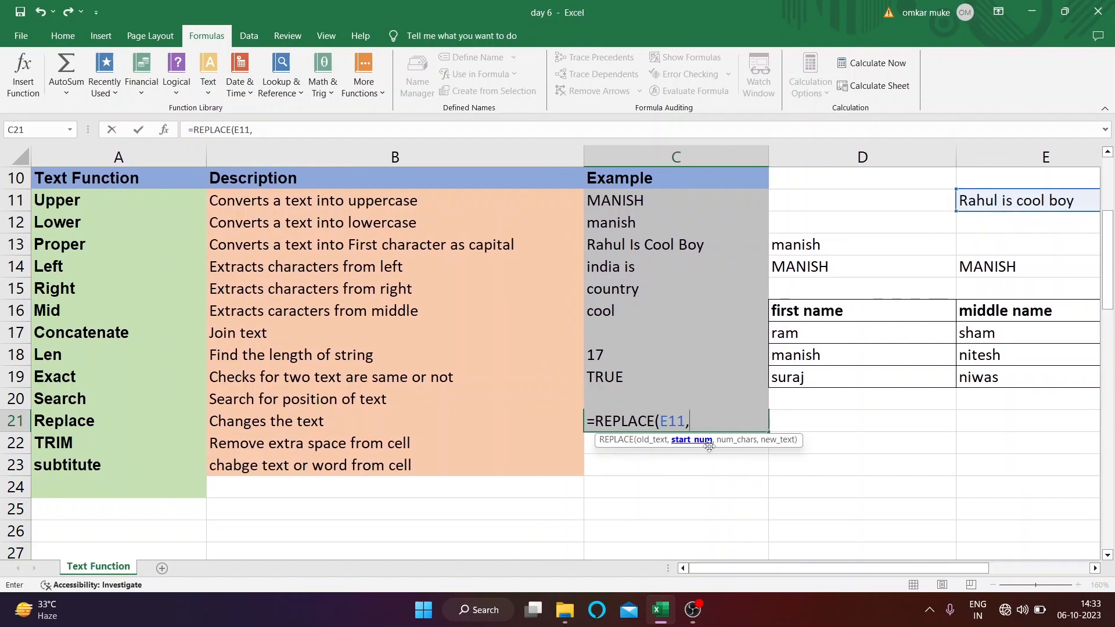
{"action": "type", "text": "10,"}
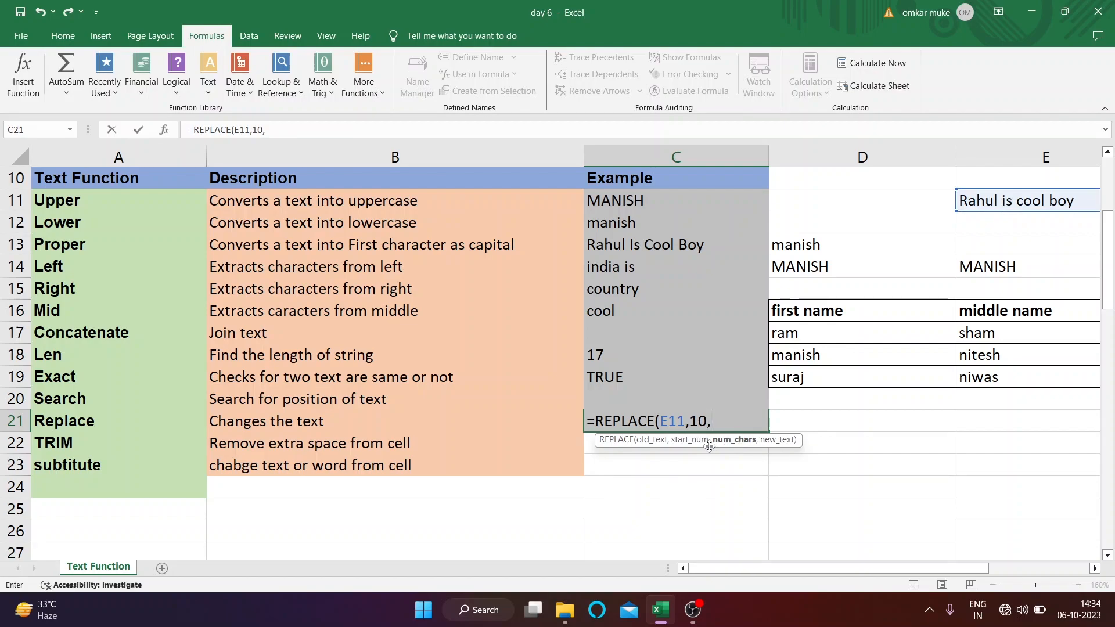
{"action": "type", "text": "4,\"goood"}
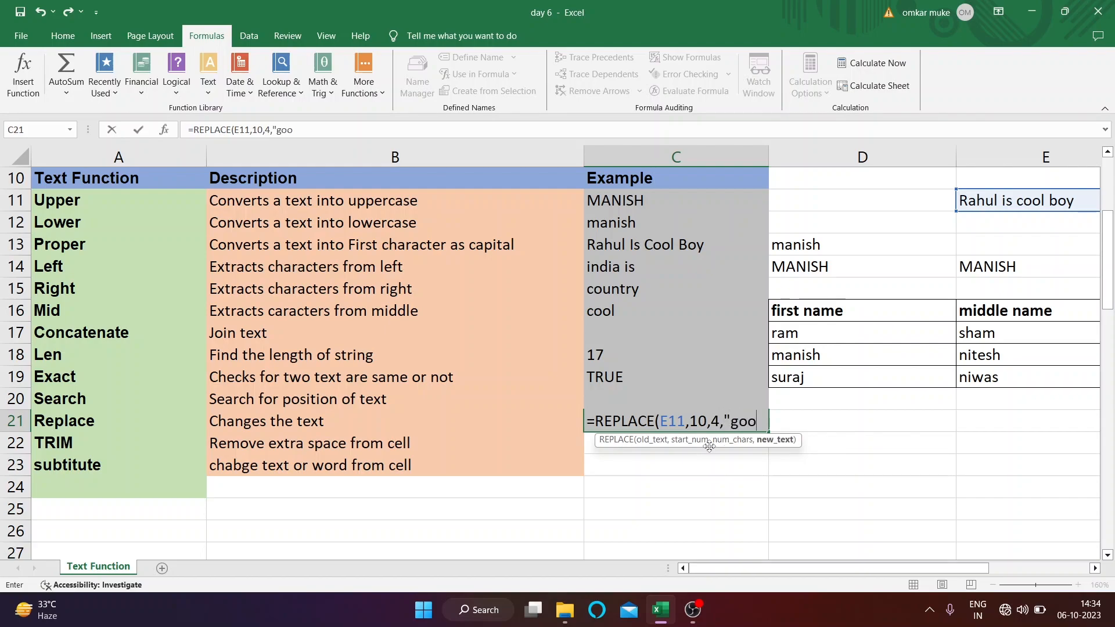
{"action": "key", "text": "BackSpace"}
{"action": "key", "text": "BackSpace"}
{"action": "type", "text": "d\")"}
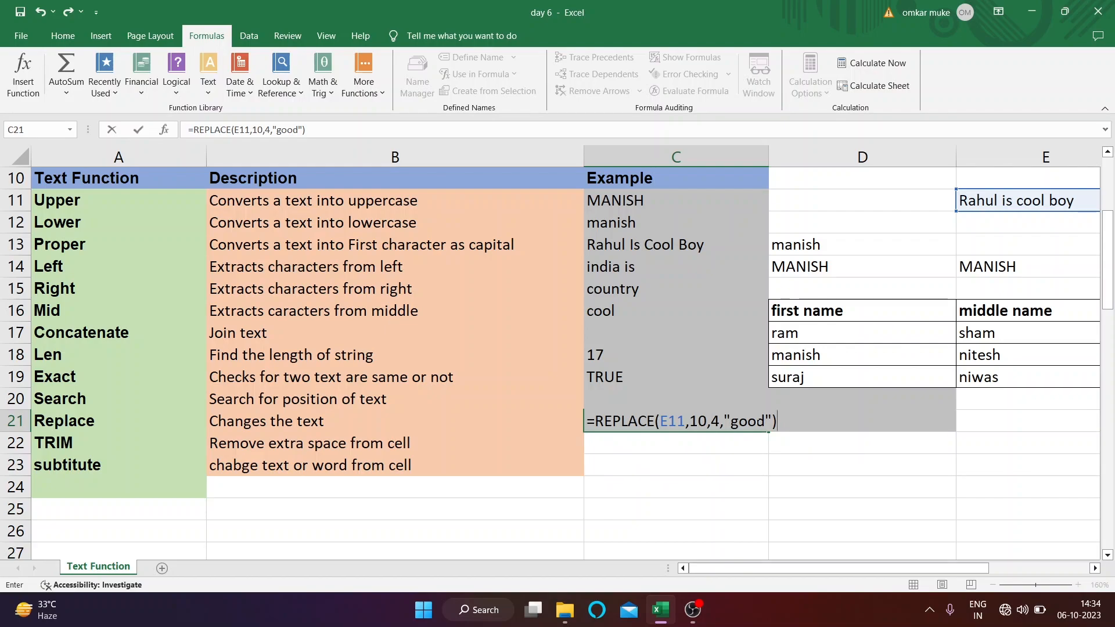
{"action": "key", "text": "Return"}
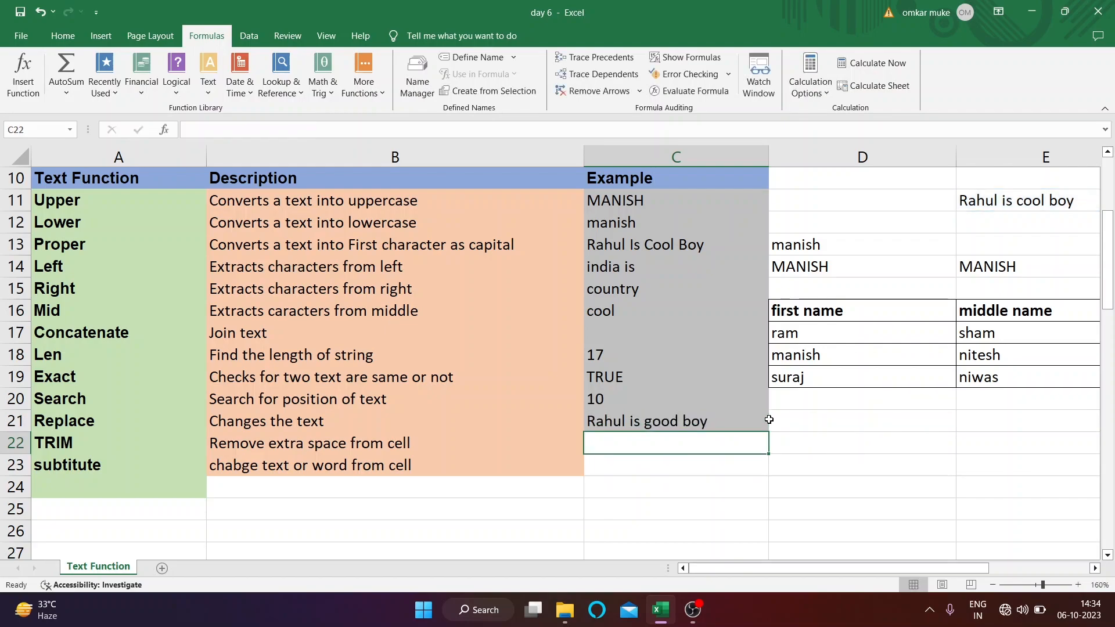
{"action": "left_click", "coordinate": [723, 417]}
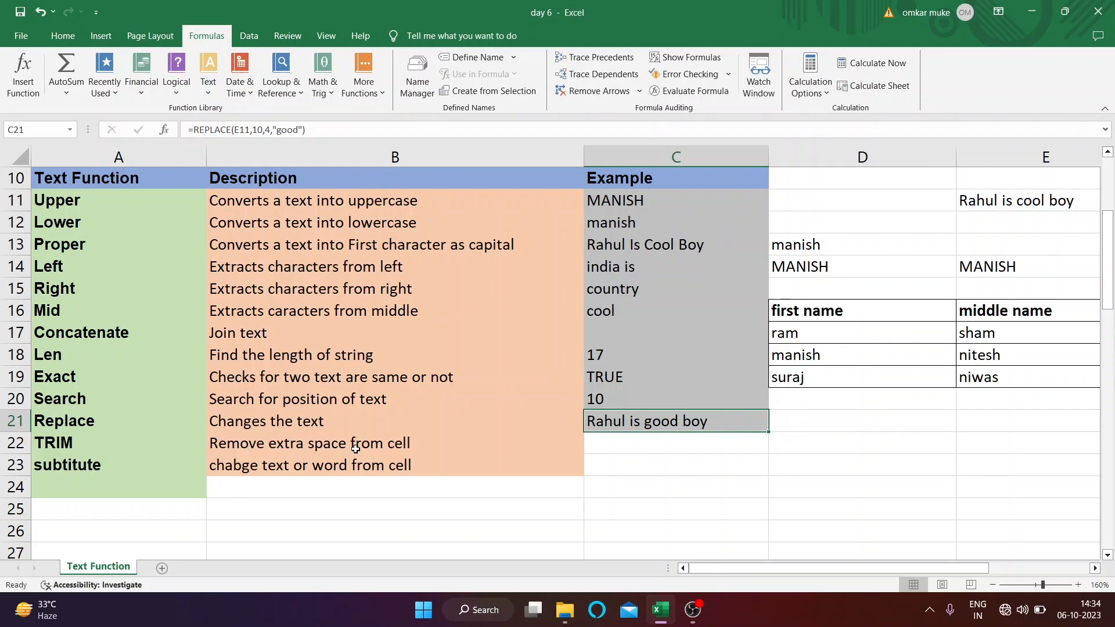
Enter the sample text "wipro is it company" in cell D22 and add extra spaces before its first word.
{"action": "left_click", "coordinate": [611, 445]}
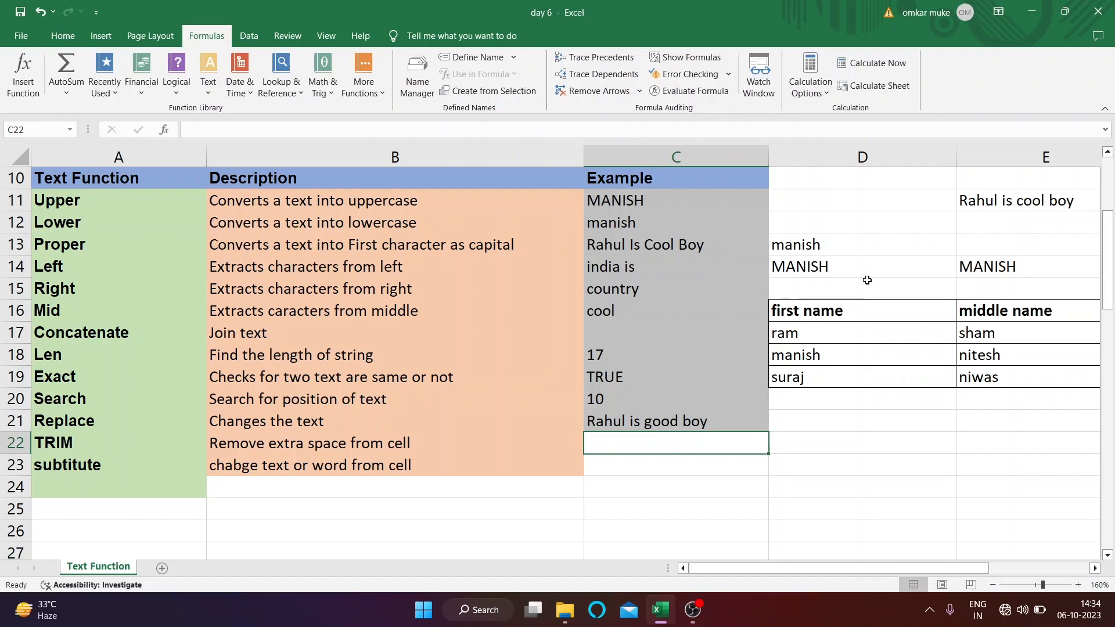
{"action": "left_click", "coordinate": [871, 443]}
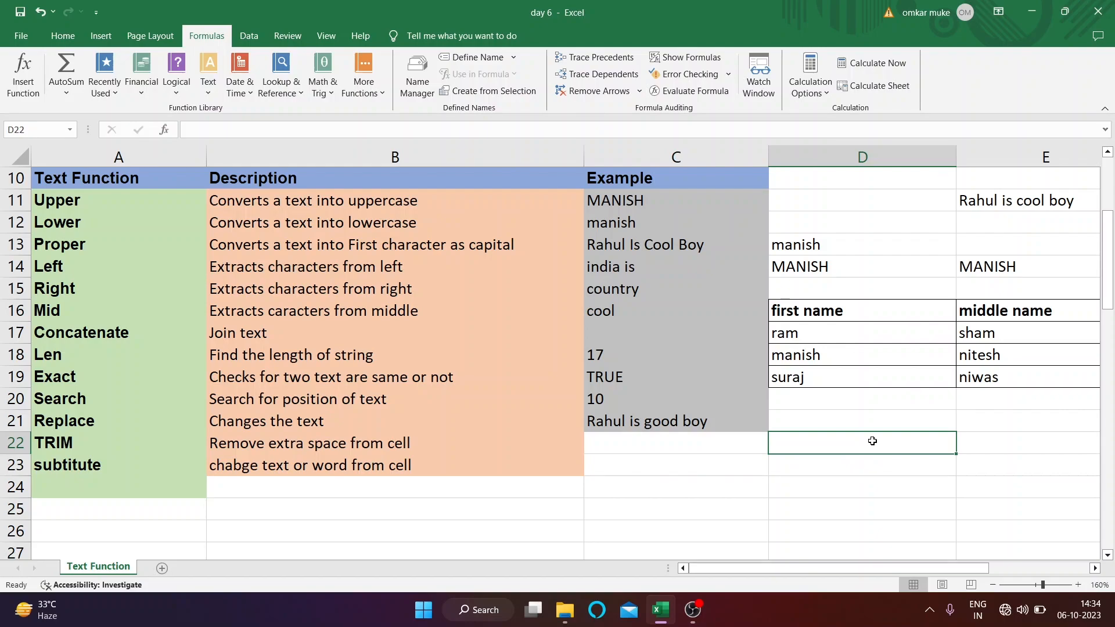
{"action": "type", "text": "wipro is it company"}
{"action": "key", "text": "Return"}
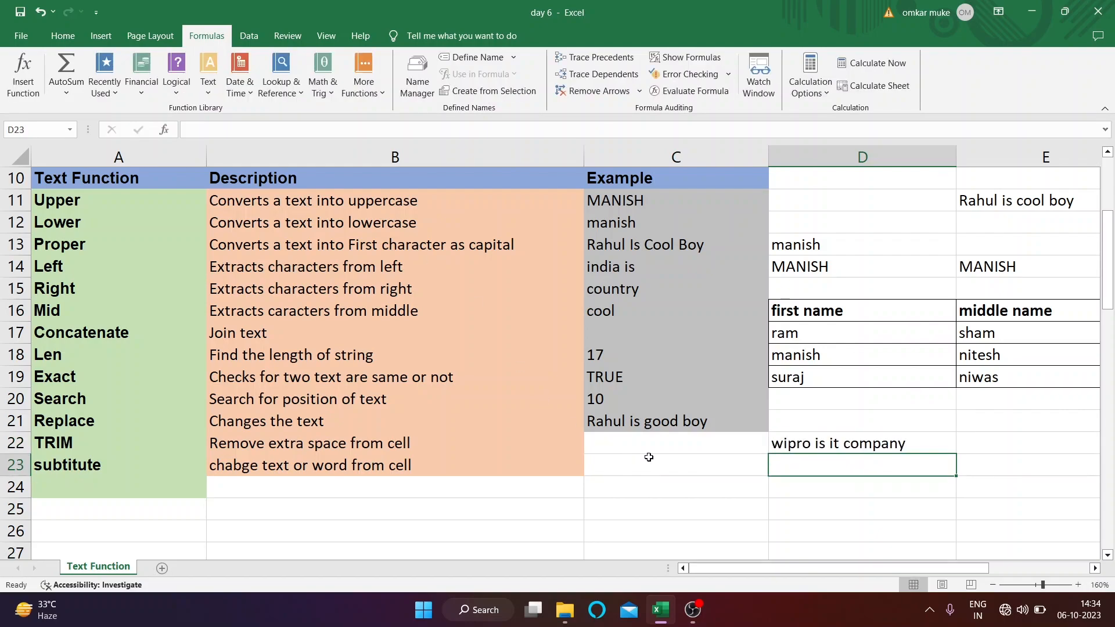
{"action": "double_click", "coordinate": [777, 446]}
{"action": "key", "text": "Return"}
{"action": "left_click", "coordinate": [737, 444]}
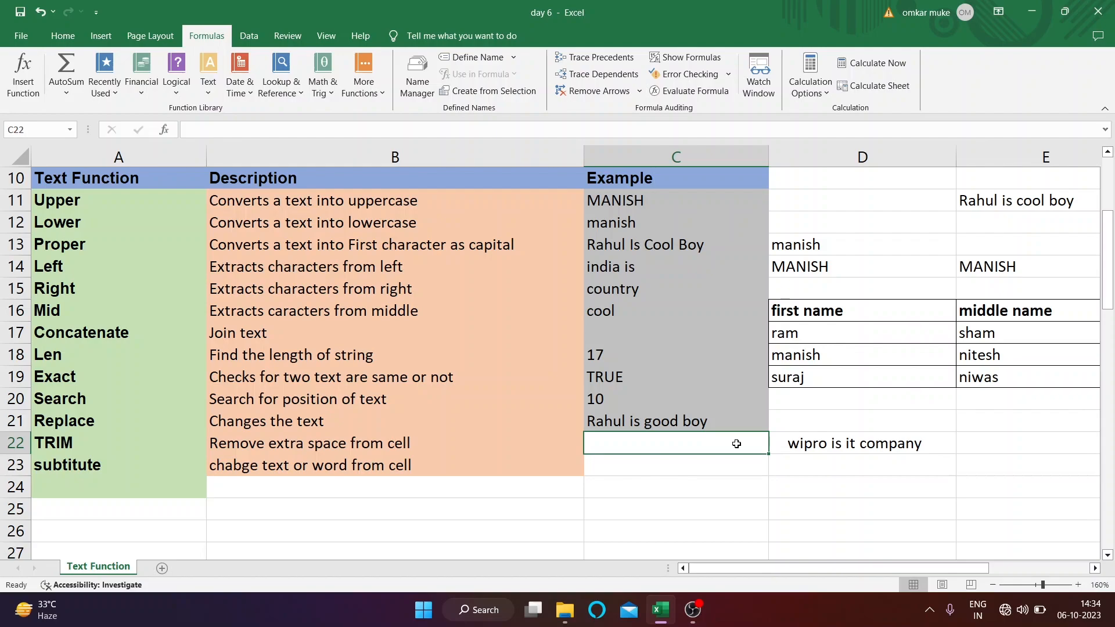
Enter the formula =TRIM(D22) in cell C22 as the example for the TRIM function.
{"action": "type", "text": "=trim"}
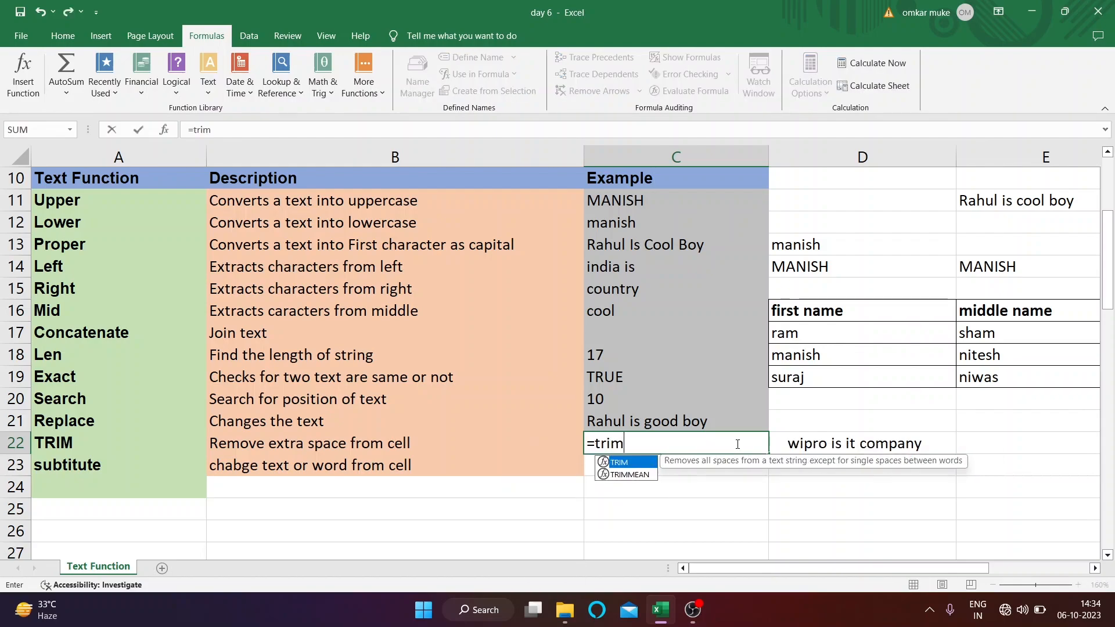
{"action": "type", "text": "("}
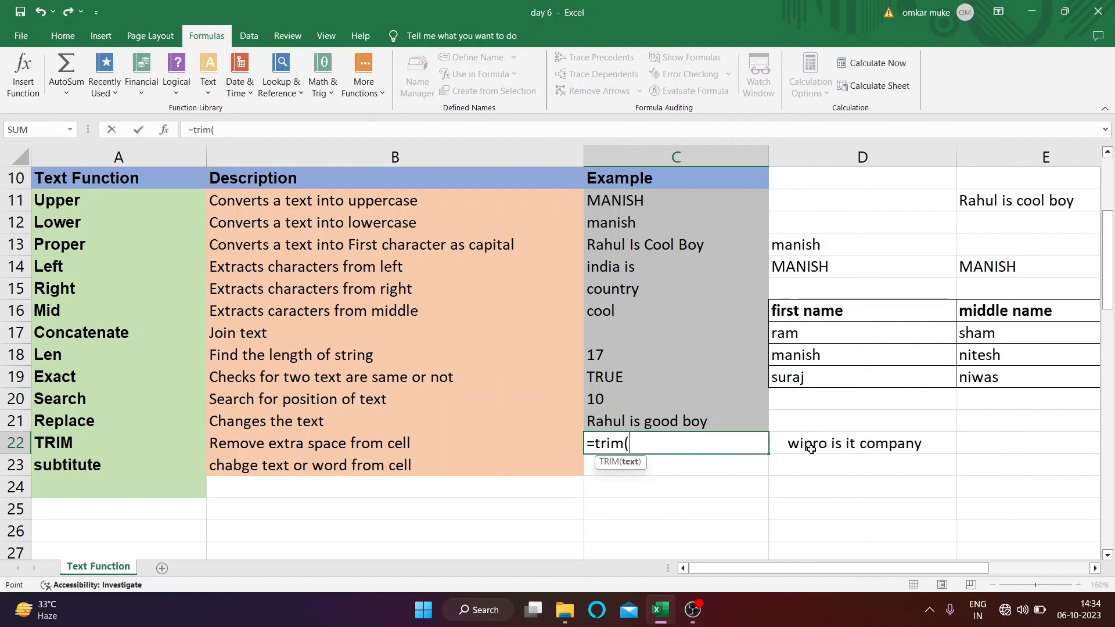
{"action": "left_click", "coordinate": [814, 446]}
{"action": "type", "text": ")"}
{"action": "key", "text": "Return"}
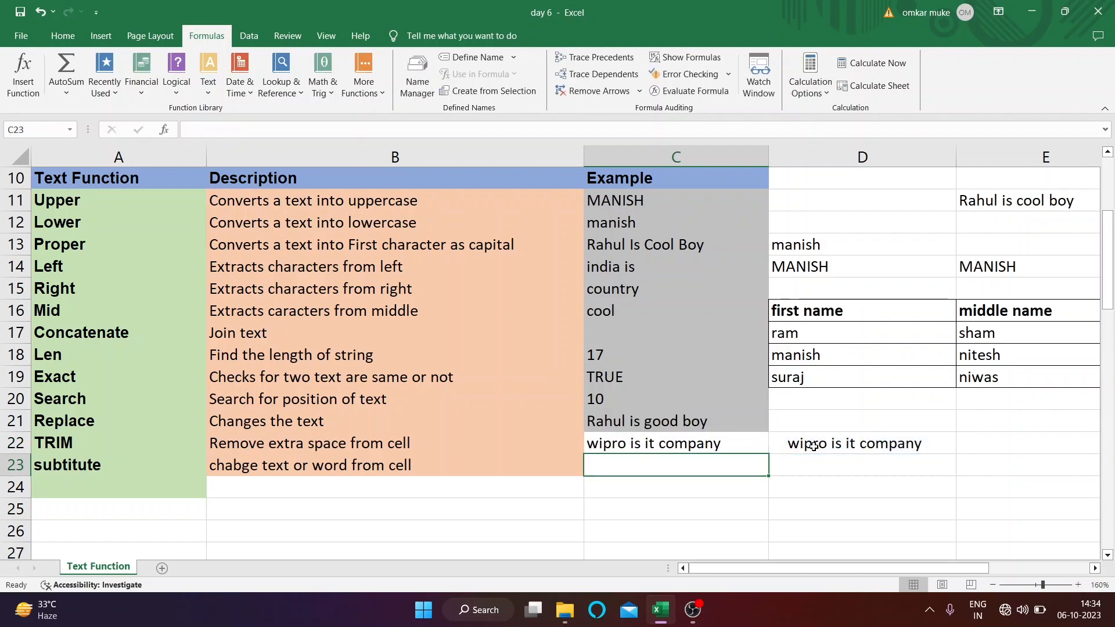
Extend the grey fill of the Example column down to cells C22 and C23.
{"action": "left_click", "coordinate": [708, 443]}
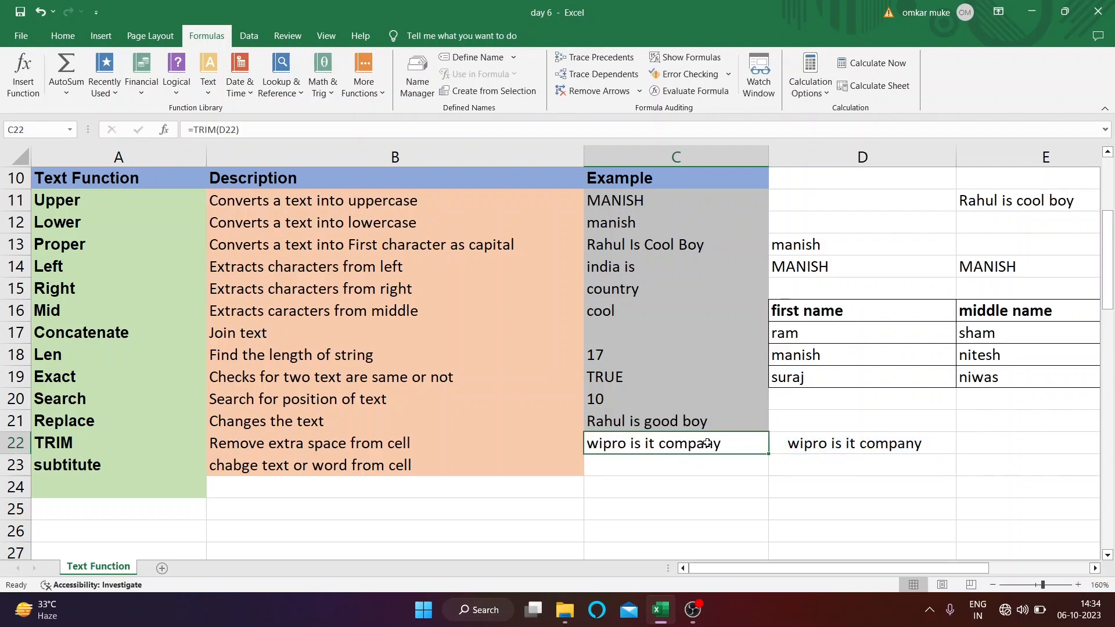
{"action": "left_click", "coordinate": [746, 425]}
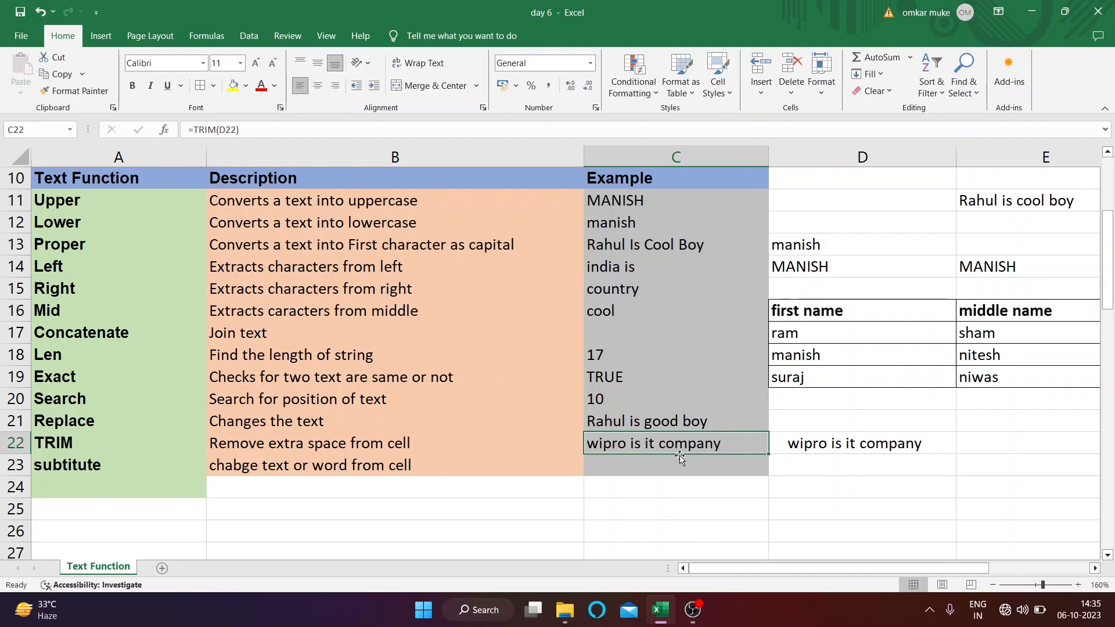
{"action": "left_click", "coordinate": [650, 465]}
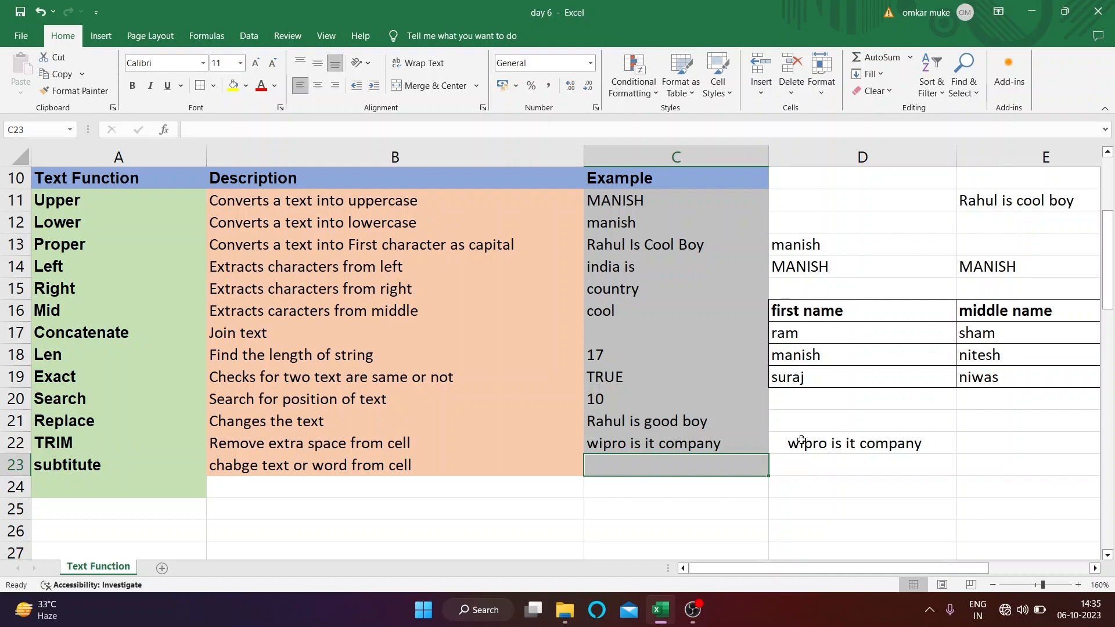
Edit the sample text in cell D22 to read "wipro is IT company.", keeping its leading spaces.
{"action": "scroll", "coordinate": [714, 456], "scroll_direction": "down", "scroll_amount": 1}
{"action": "scroll", "coordinate": [714, 456], "scroll_direction": "down", "scroll_amount": 1}
{"action": "double_click", "coordinate": [854, 377]}
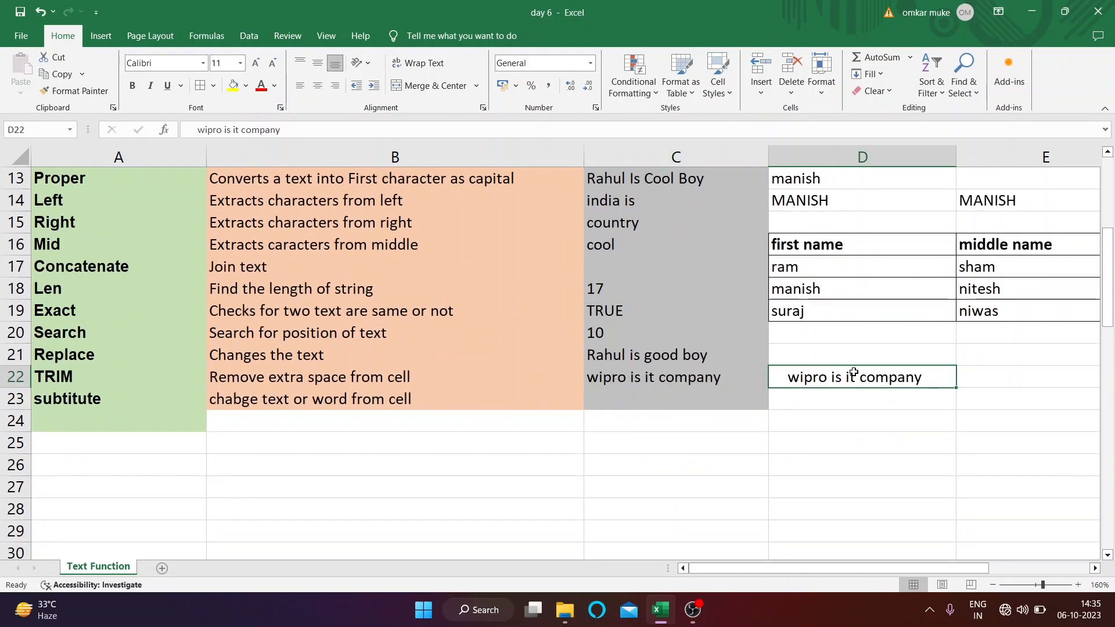
{"action": "key", "text": "BackSpace"}
{"action": "key", "text": "BackSpace"}
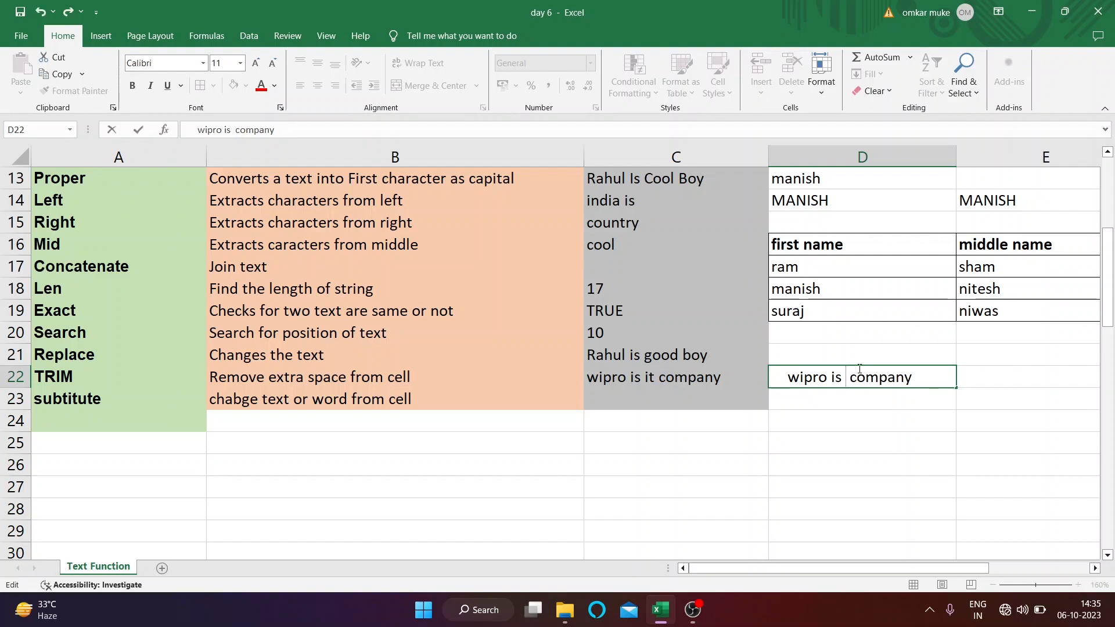
{"action": "key", "text": "Escape"}
Enter the formula =SUBSTITUTE(D22,"wipro","TCS") in cell C23 as the example for the Substitute function.
{"action": "left_click", "coordinate": [643, 410]}
{"action": "left_click", "coordinate": [638, 384]}
{"action": "left_click", "coordinate": [640, 392]}
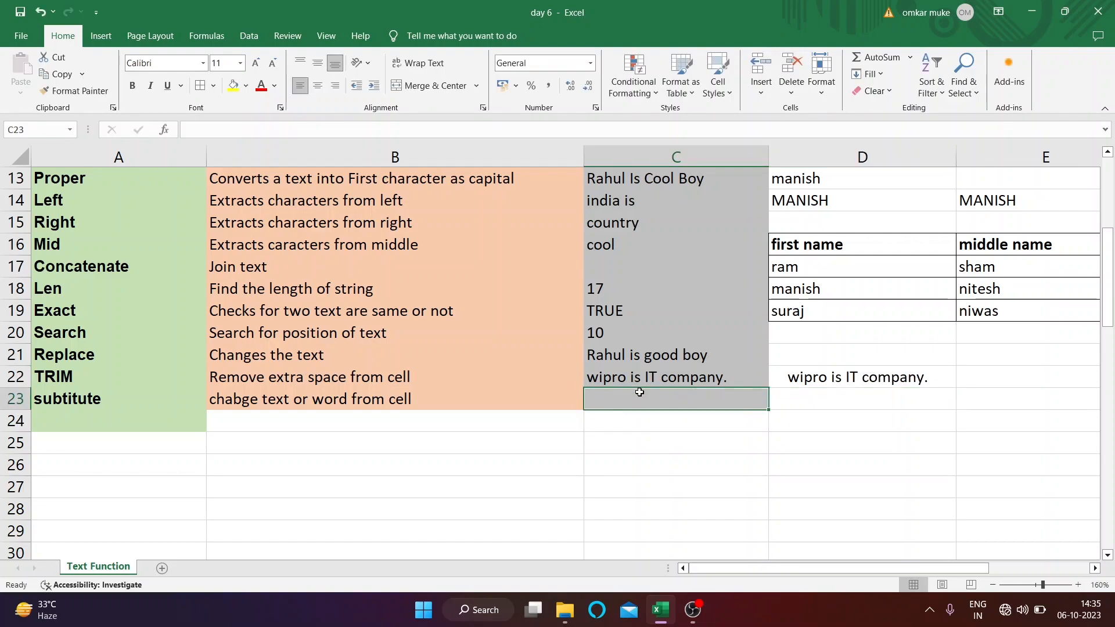
{"action": "type", "text": "="}
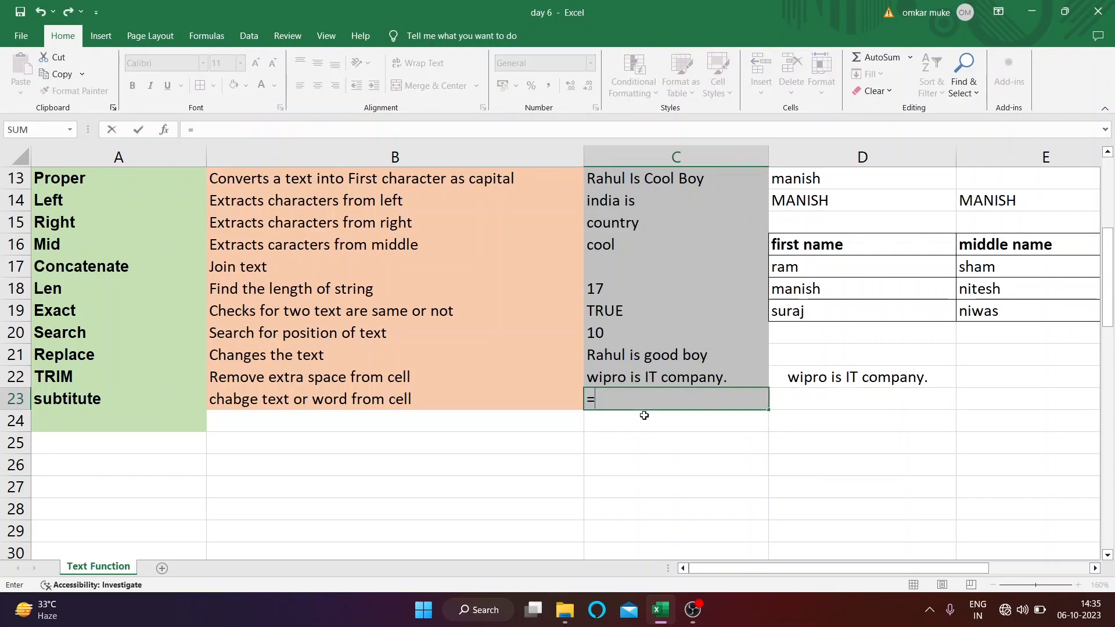
{"action": "type", "text": "sub"}
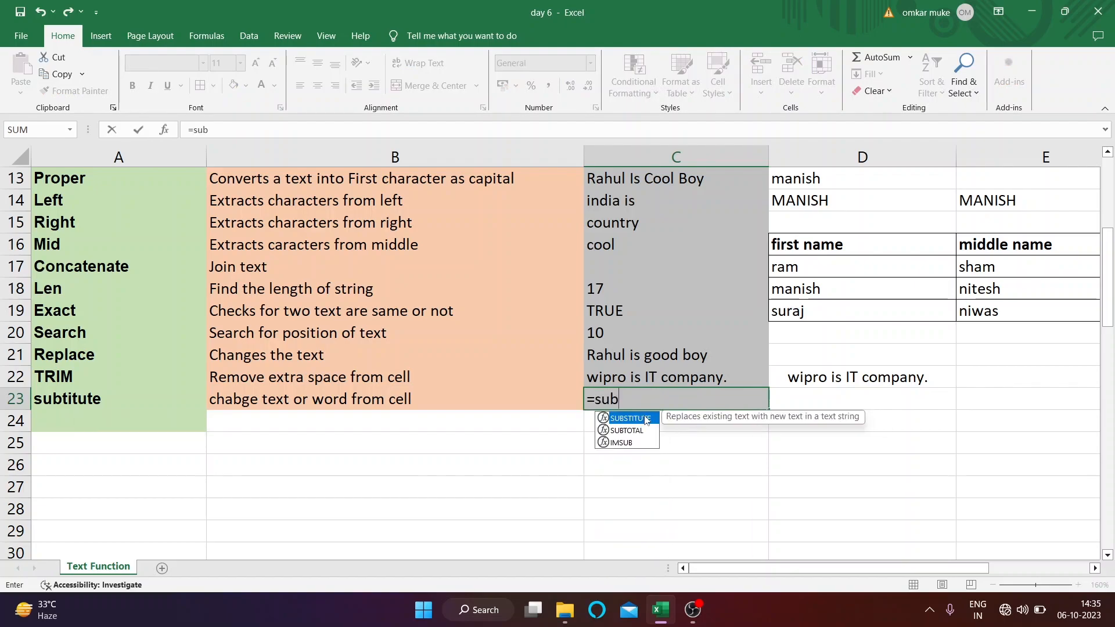
{"action": "double_click", "coordinate": [646, 419]}
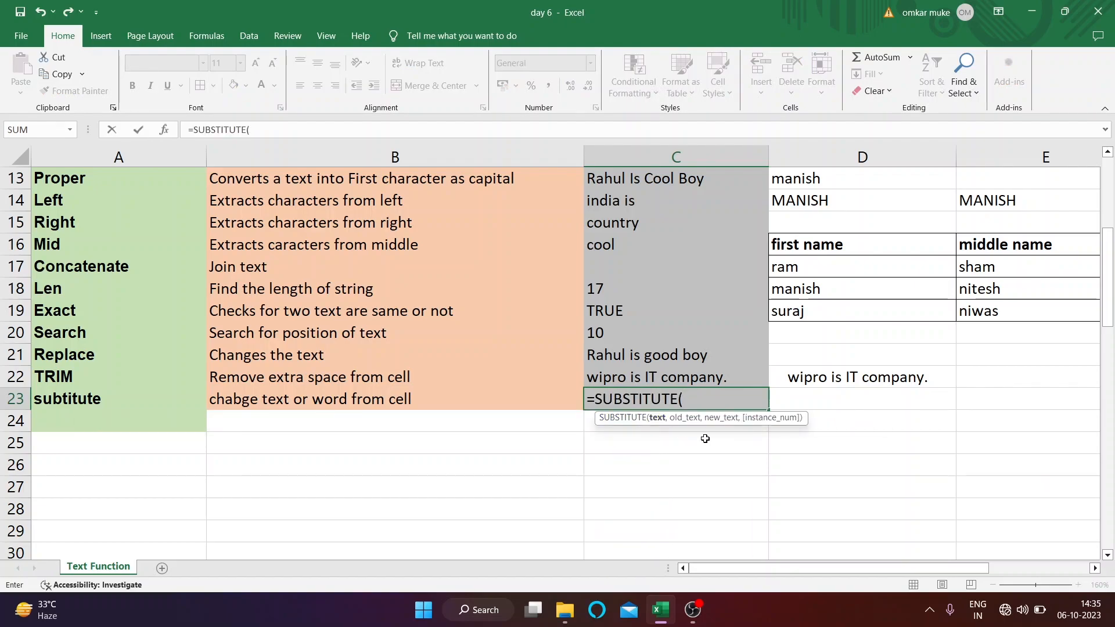
{"action": "left_click", "coordinate": [796, 383]}
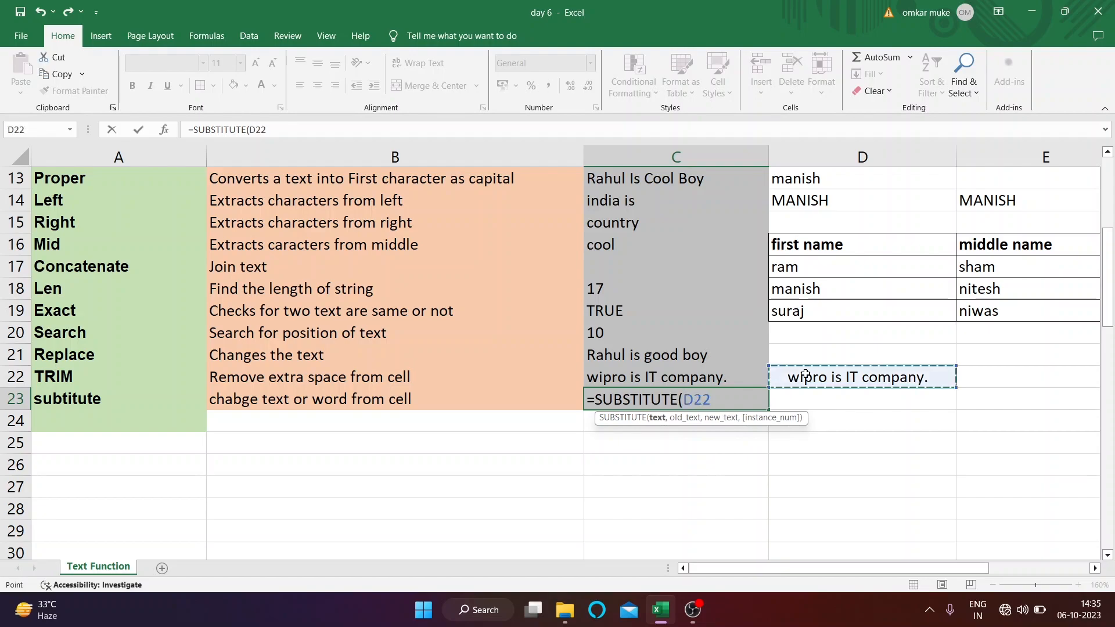
{"action": "type", "text": ","}
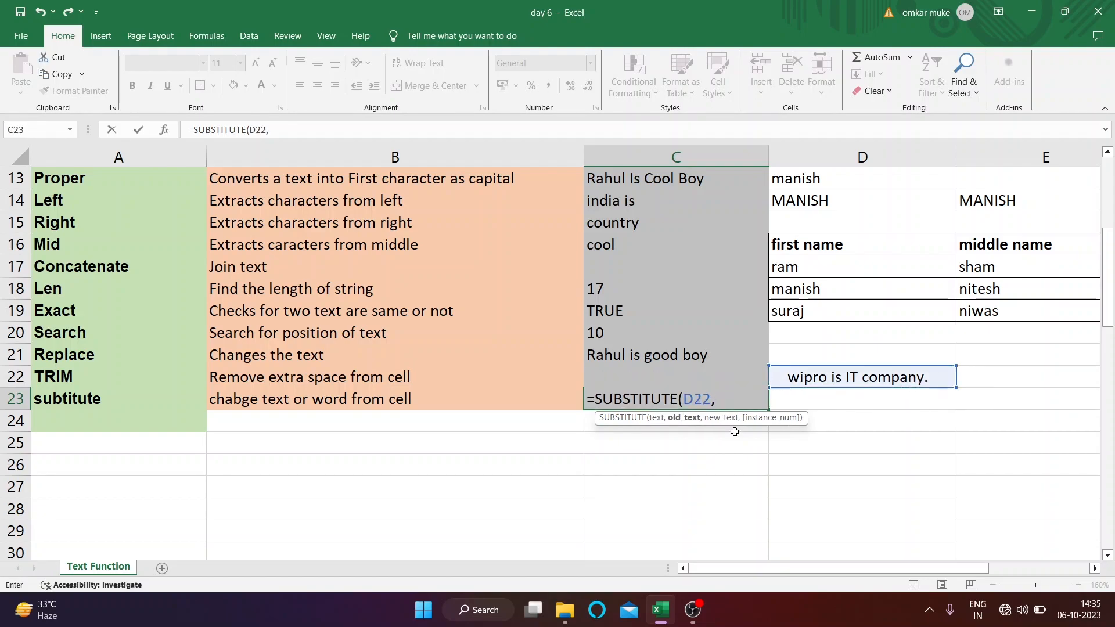
{"action": "type", "text": "\"wipro\""}
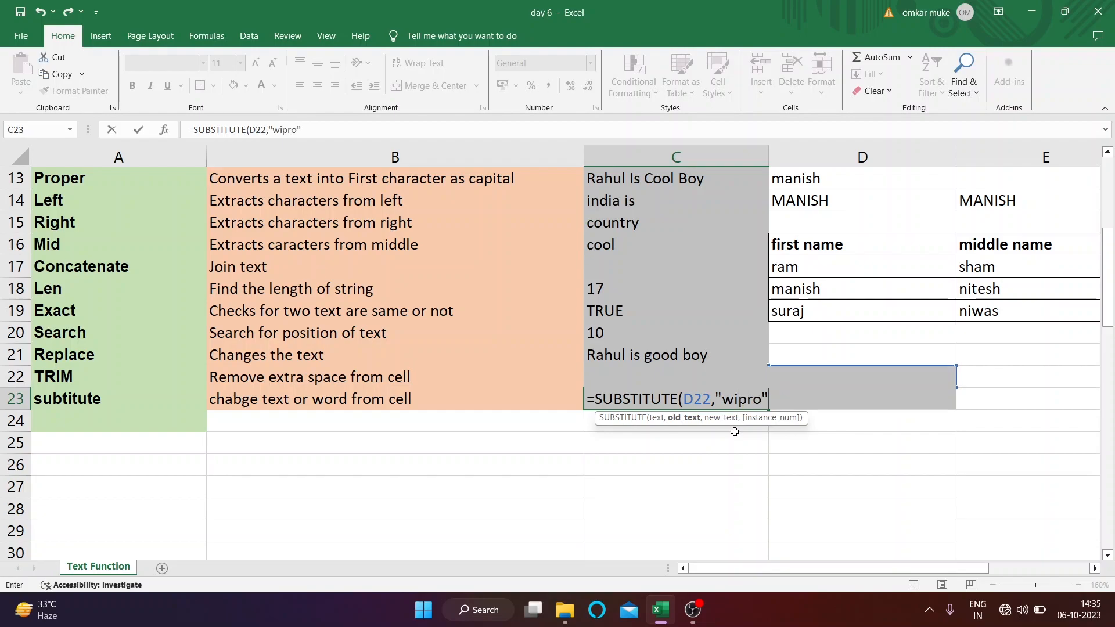
{"action": "type", "text": ","}
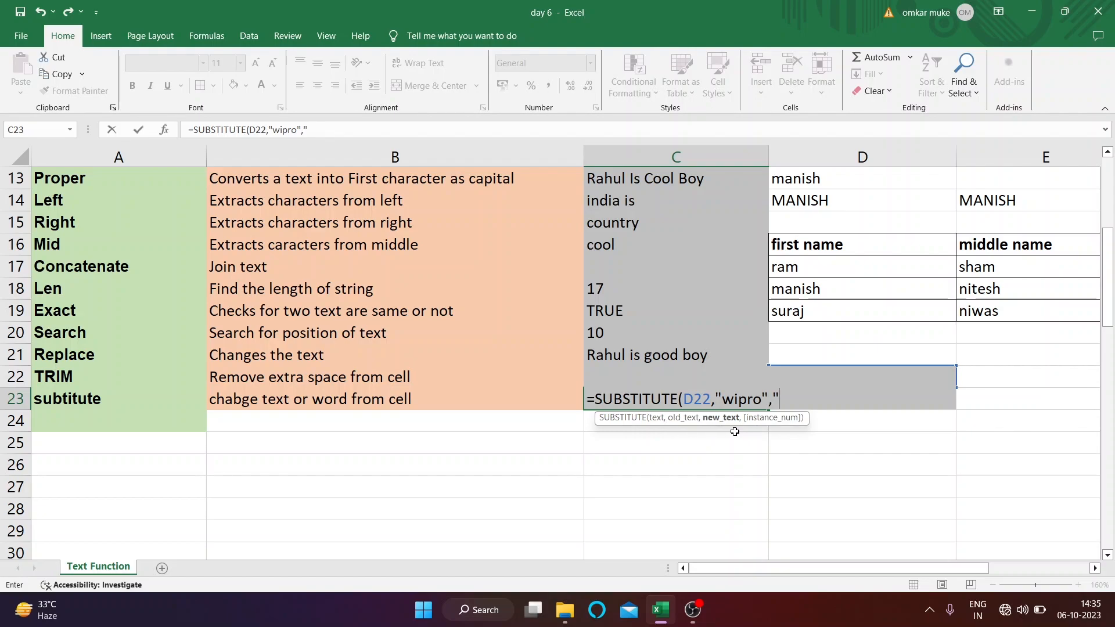
{"action": "type", "text": "CS\""}
{"action": "key", "text": "Return"}
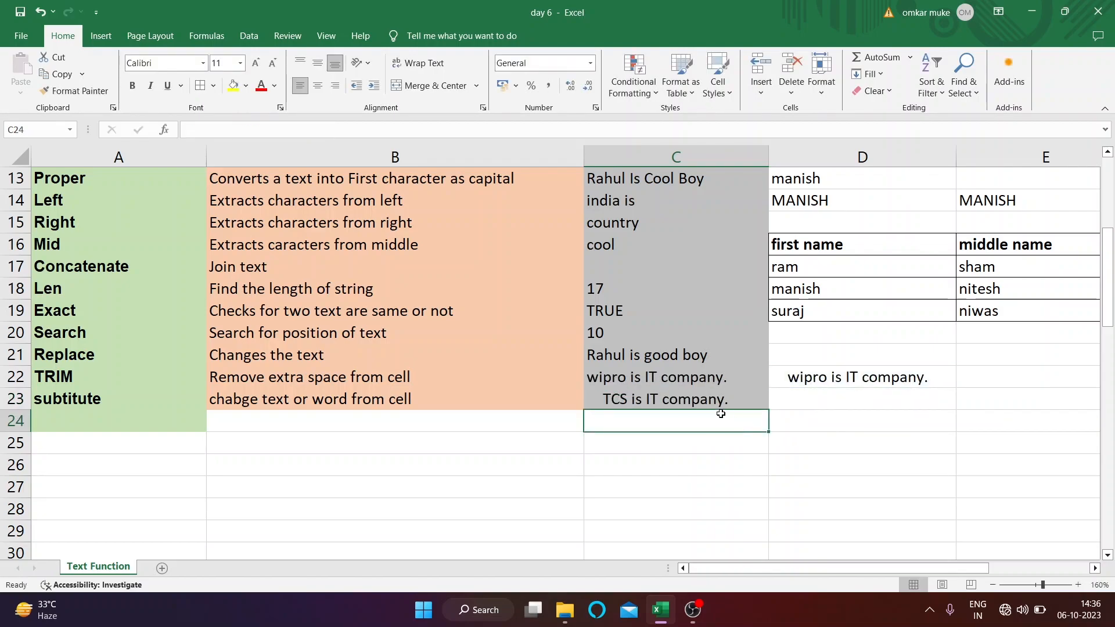
Examine the SUBSTITUTE formula in C23 and the REPLACE formula in C21 to compare the arguments each function takes.
{"action": "left_click", "coordinate": [685, 400]}
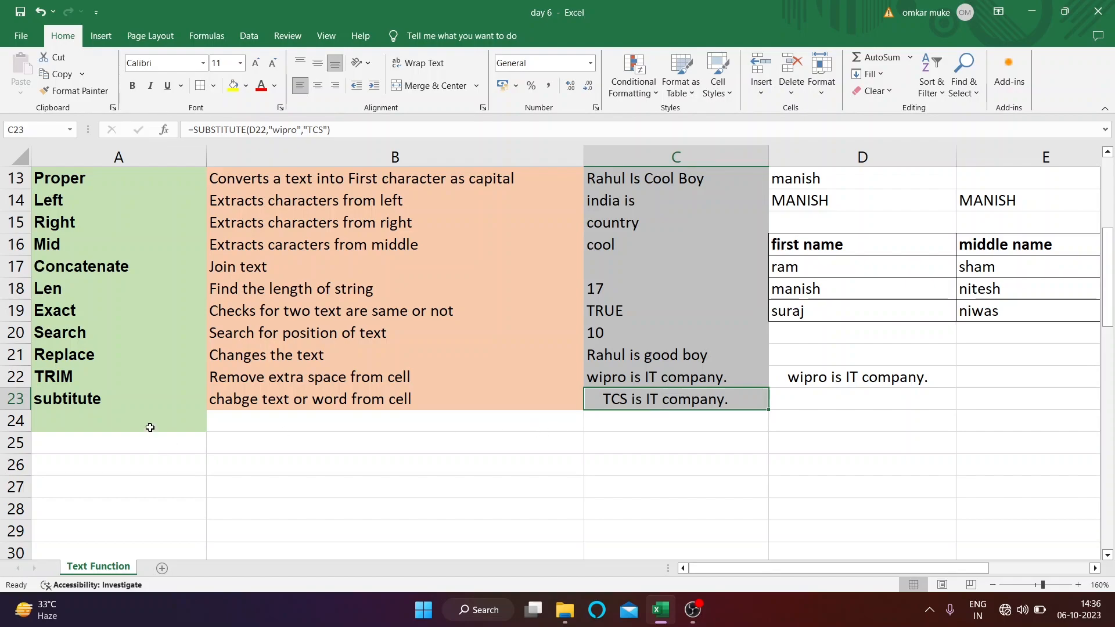
{"action": "double_click", "coordinate": [681, 399]}
{"action": "key", "text": "Return"}
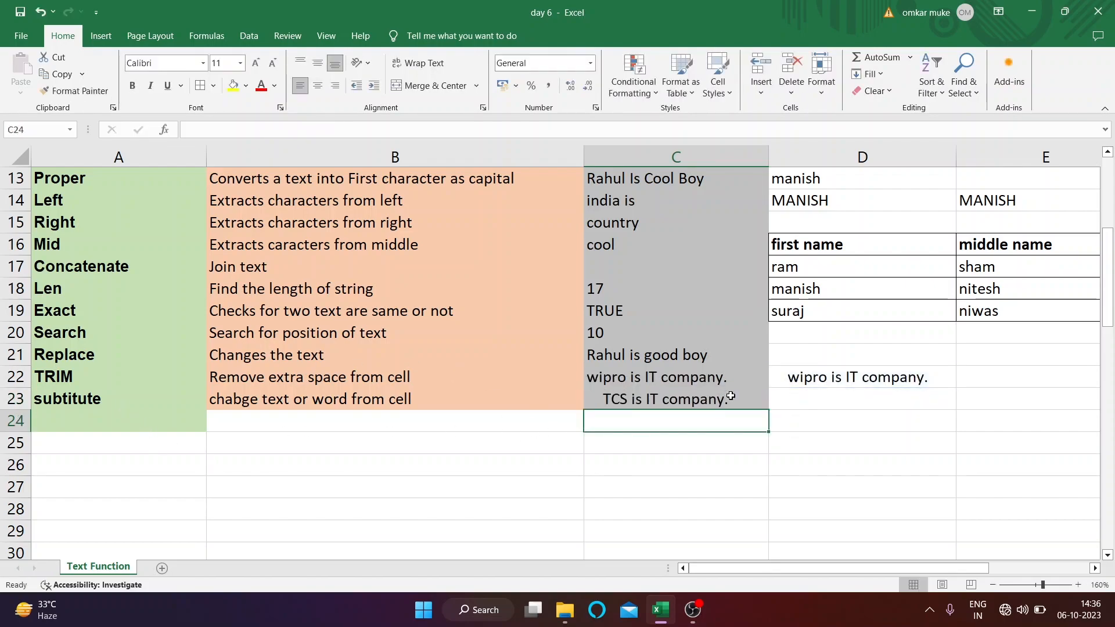
{"action": "left_click", "coordinate": [674, 357]}
{"action": "double_click", "coordinate": [674, 357]}
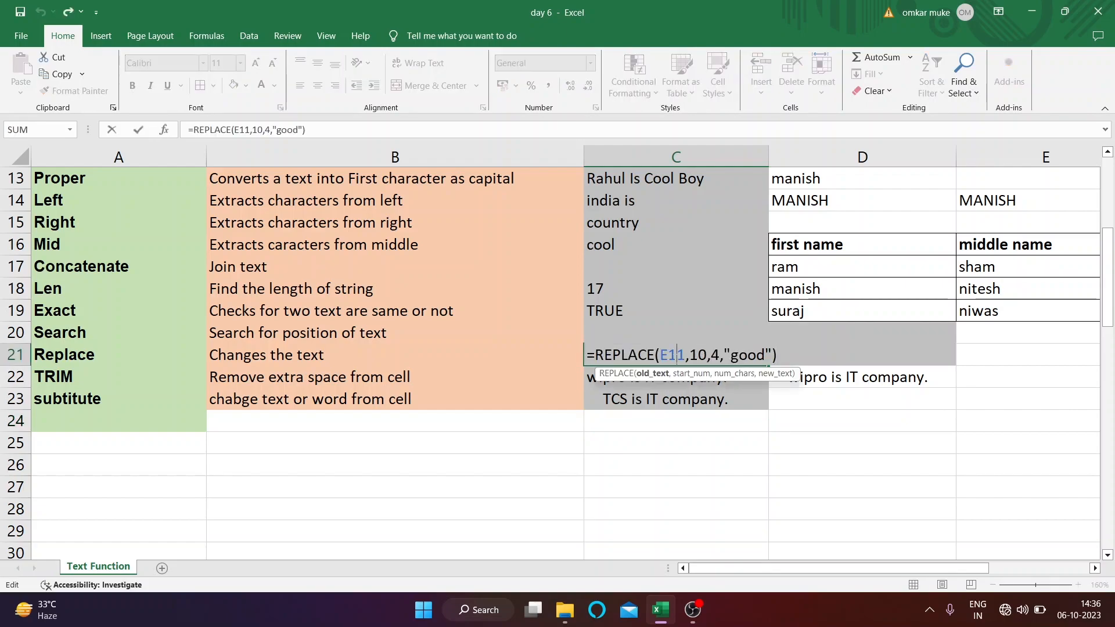
{"action": "left_click", "coordinate": [693, 356]}
{"action": "left_click", "coordinate": [714, 355]}
{"action": "key", "text": "Return"}
{"action": "key", "text": "Down"}
{"action": "key", "text": "Down"}
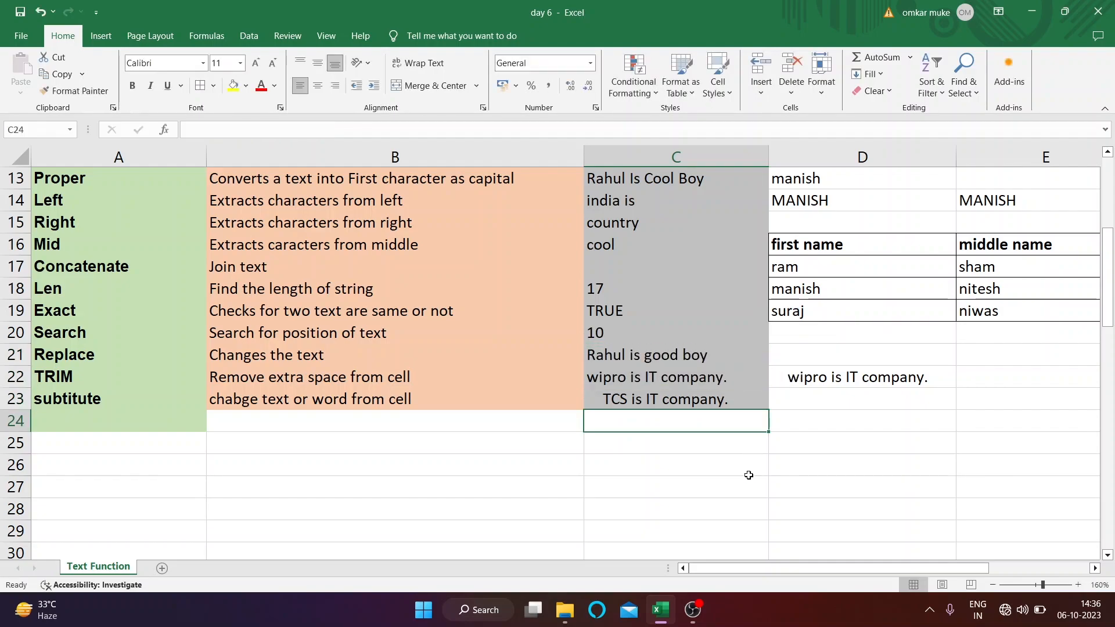
{"action": "scroll", "coordinate": [748, 475], "scroll_direction": "up", "scroll_amount": 2}
{"action": "scroll", "coordinate": [668, 442], "scroll_direction": "down", "scroll_amount": 2}
{"action": "left_click", "coordinate": [617, 401]}
{"action": "key", "text": "F2"}
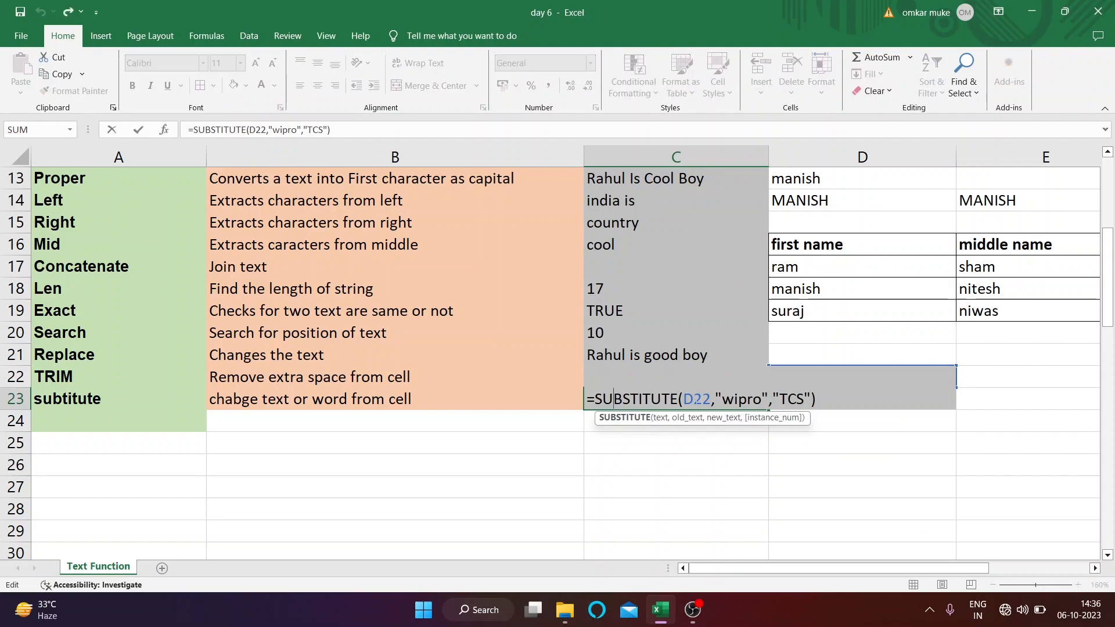
{"action": "left_click", "coordinate": [684, 400]}
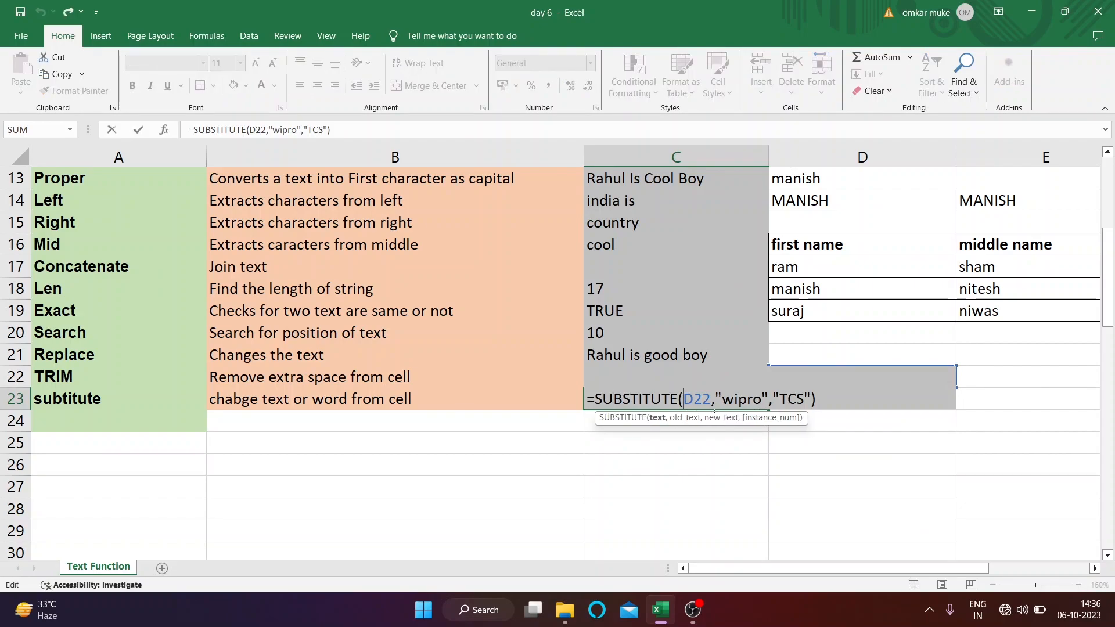
{"action": "left_click", "coordinate": [735, 400]}
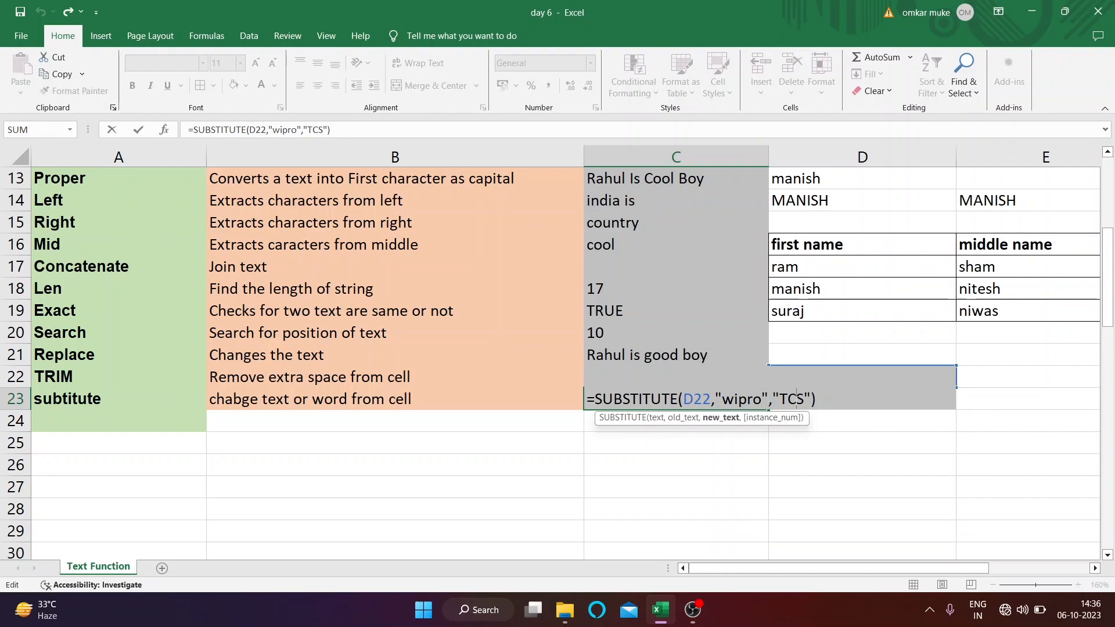
{"action": "key", "text": "Return"}
Look over the whole text function table, from the FUNCTIONS heading down to the Substitute row.
{"action": "scroll", "coordinate": [467, 542], "scroll_direction": "up", "scroll_amount": 2}
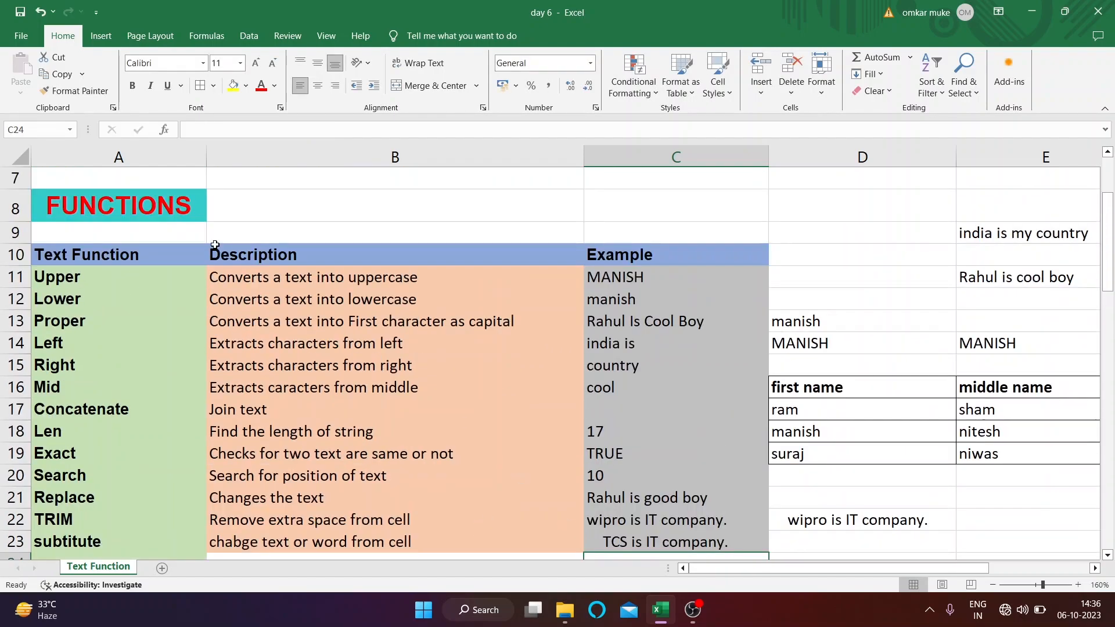
{"action": "scroll", "coordinate": [300, 340], "scroll_direction": "down", "scroll_amount": 1}
{"action": "scroll", "coordinate": [512, 347], "scroll_direction": "up", "scroll_amount": 2}
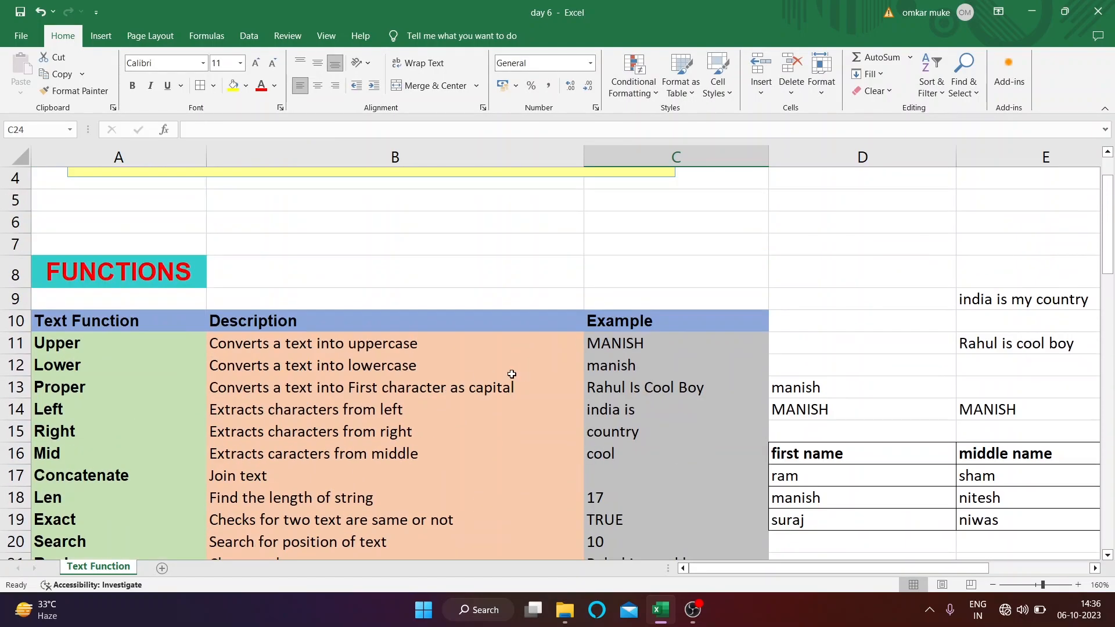
{"action": "scroll", "coordinate": [487, 411], "scroll_direction": "down", "scroll_amount": 2}
{"action": "scroll", "coordinate": [487, 412], "scroll_direction": "up", "scroll_amount": 2}
{"action": "scroll", "coordinate": [531, 403], "scroll_direction": "down", "scroll_amount": 3}
{"action": "scroll", "coordinate": [538, 441], "scroll_direction": "up", "scroll_amount": 2}
{"action": "scroll", "coordinate": [584, 447], "scroll_direction": "down", "scroll_amount": 1}
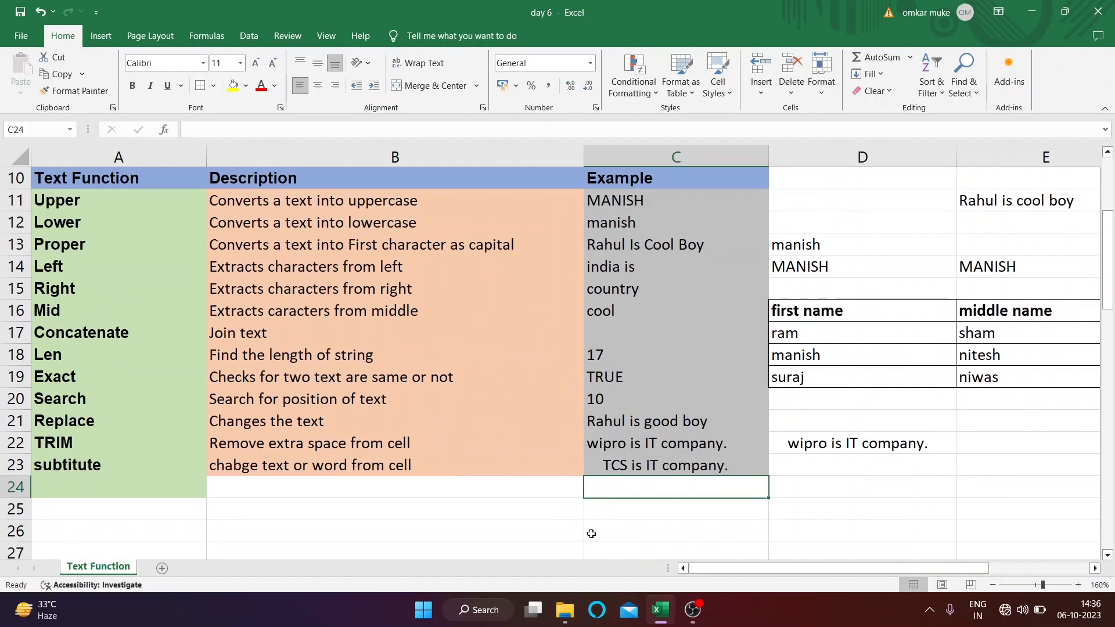